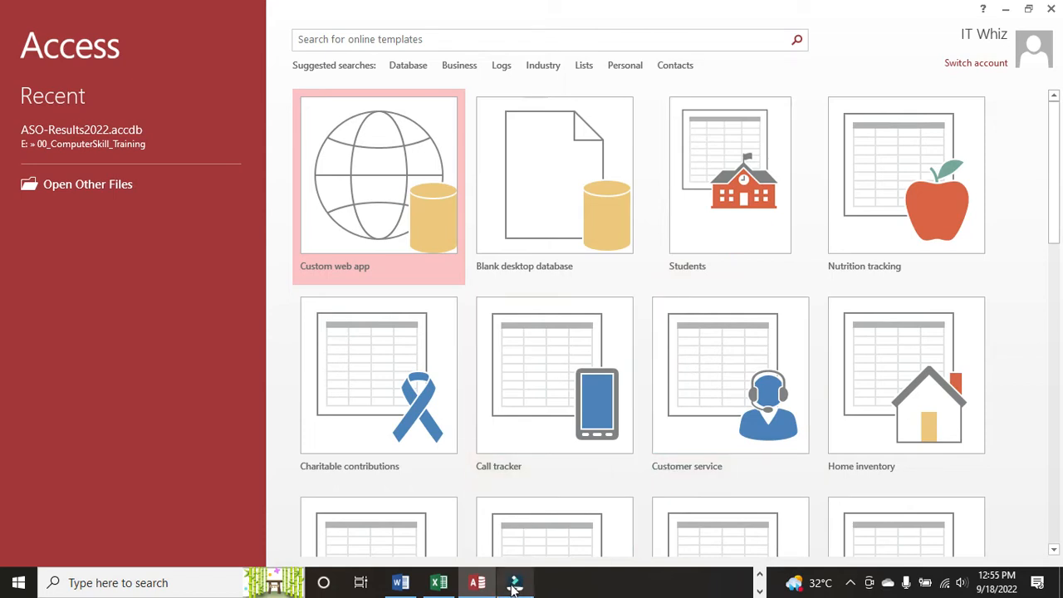
Open the recent database ASO-Results2022.accdb
{"action": "mouse_move", "coordinate": [513, 588]}
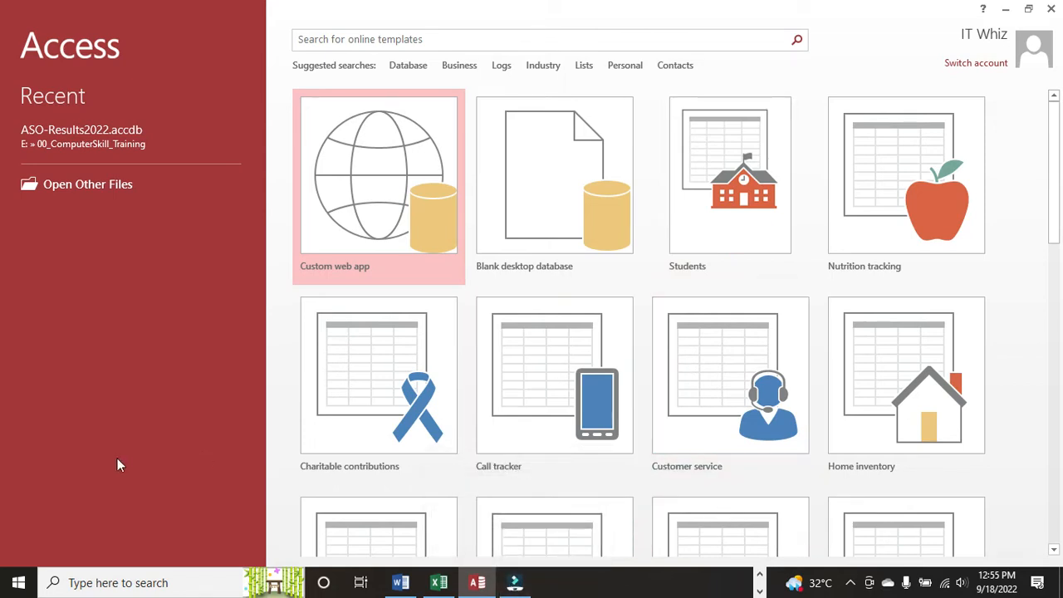
{"action": "left_click", "coordinate": [83, 133]}
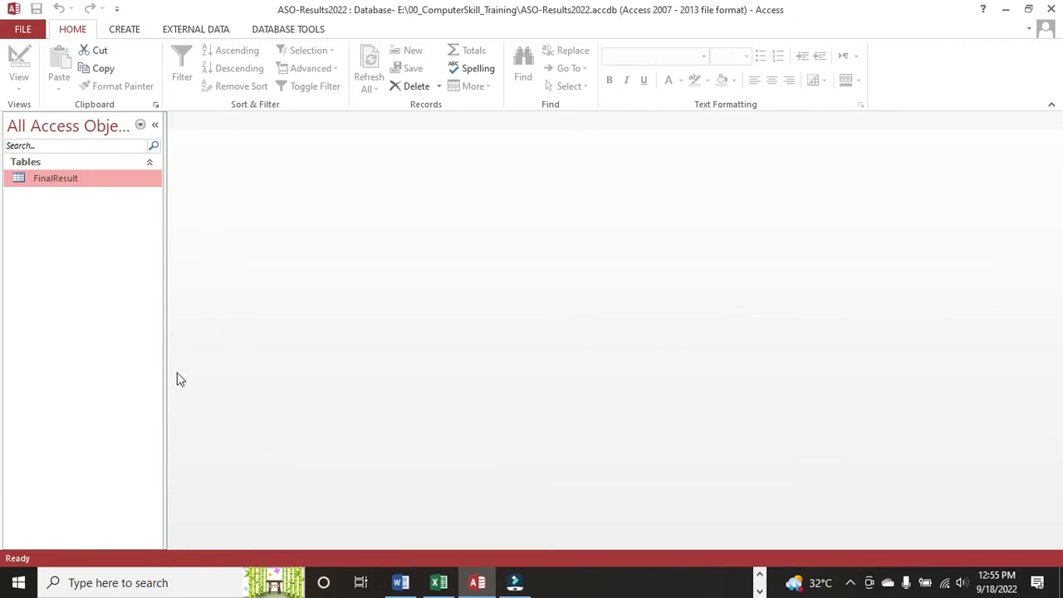
{"action": "left_click", "coordinate": [64, 583]}
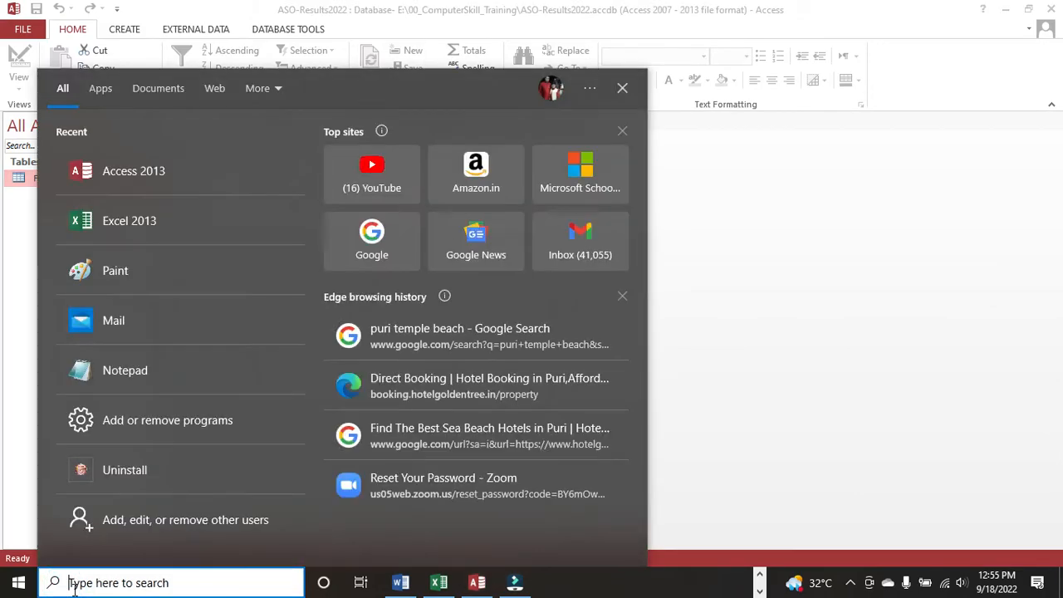
{"action": "type", "text": "a"}
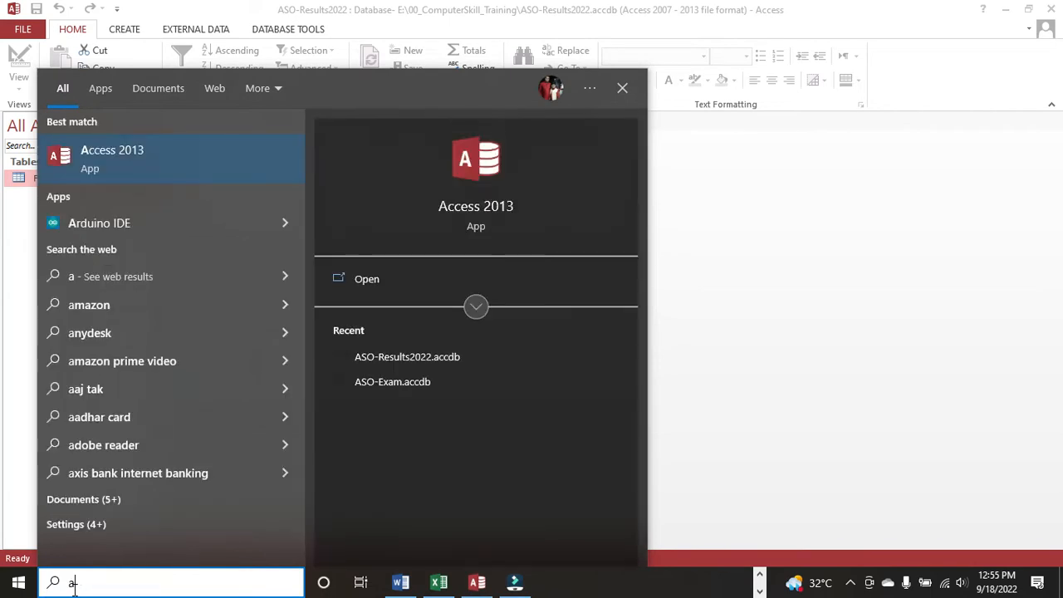
{"action": "type", "text": "ccess"}
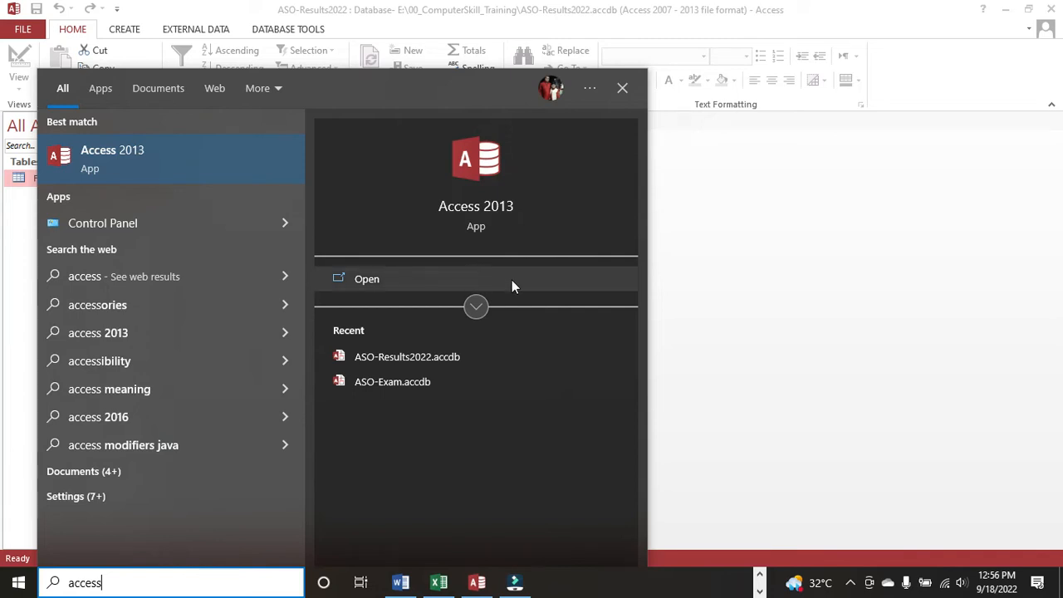
{"action": "left_click", "coordinate": [802, 356]}
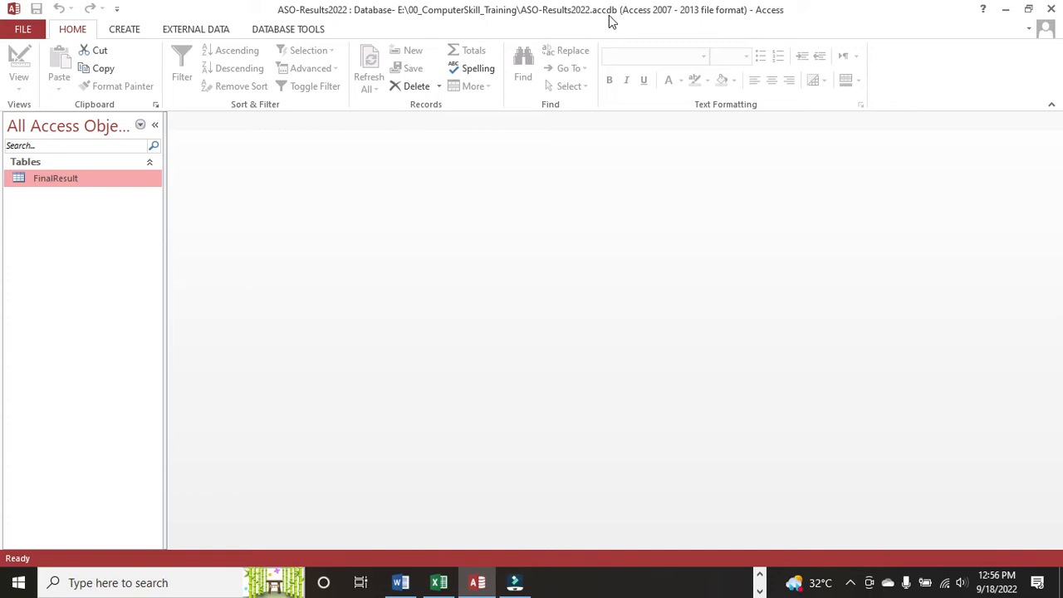
Open the FinalResult table and place the cursor in the Roll-No field of its blank new record
{"action": "double_click", "coordinate": [64, 179]}
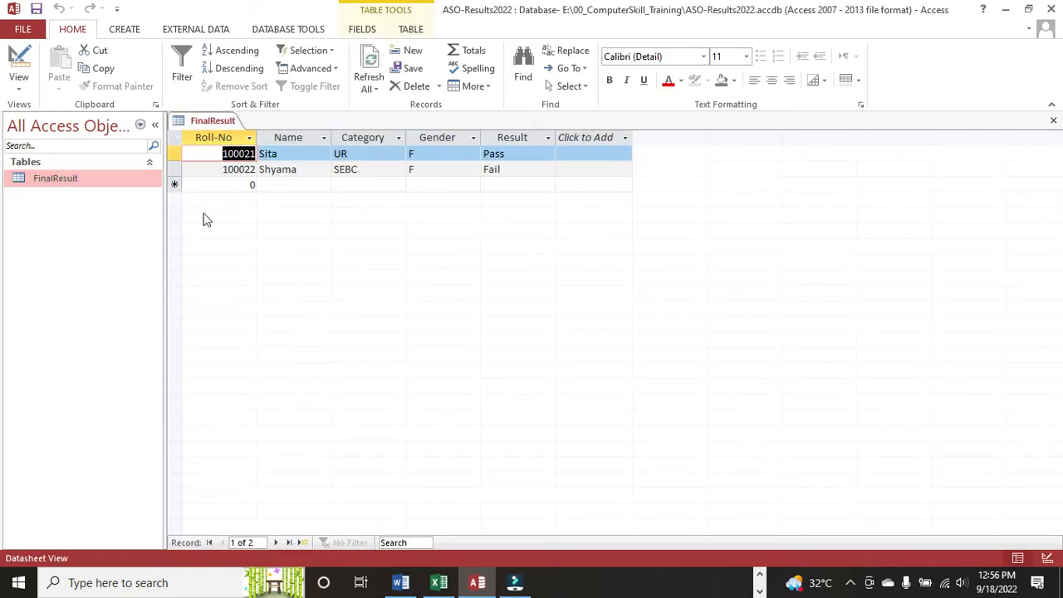
{"action": "left_click", "coordinate": [242, 294]}
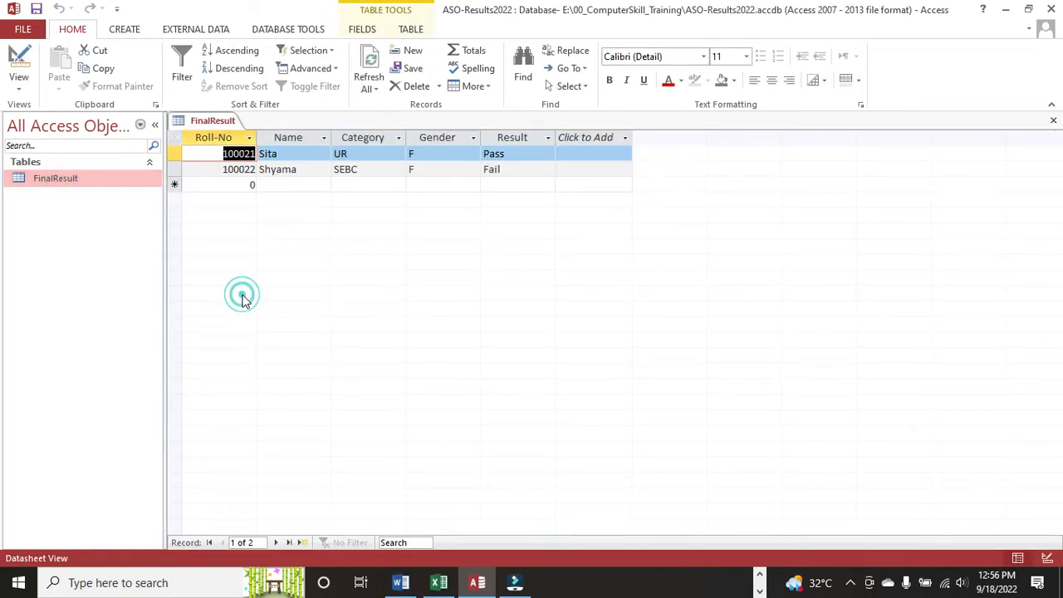
{"action": "left_click", "coordinate": [245, 186]}
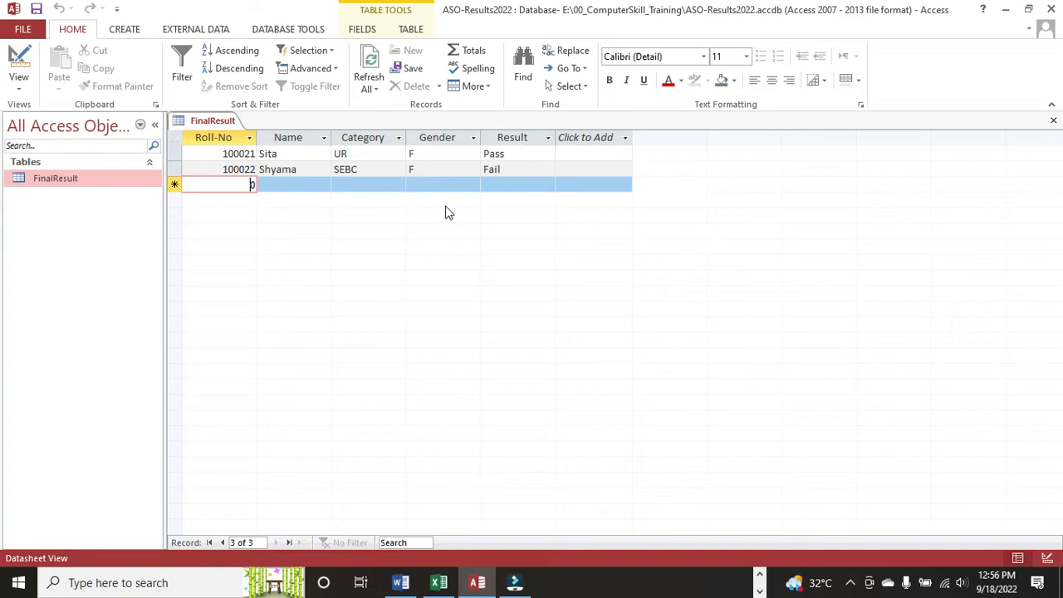
Create a form based on the FinalResult table and move to the form's second record
{"action": "right_click", "coordinate": [87, 184]}
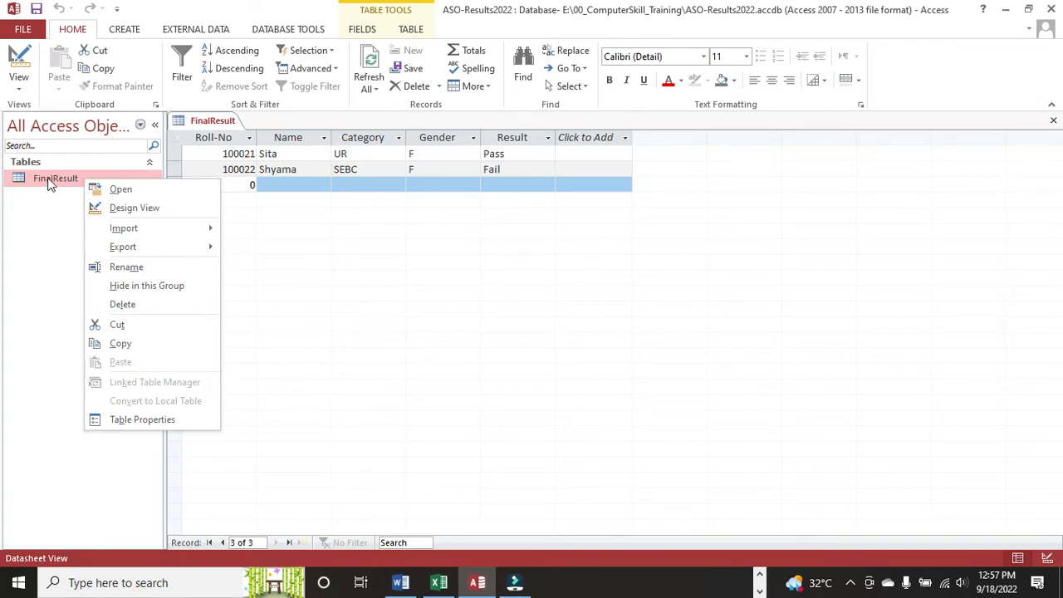
{"action": "left_click", "coordinate": [48, 180]}
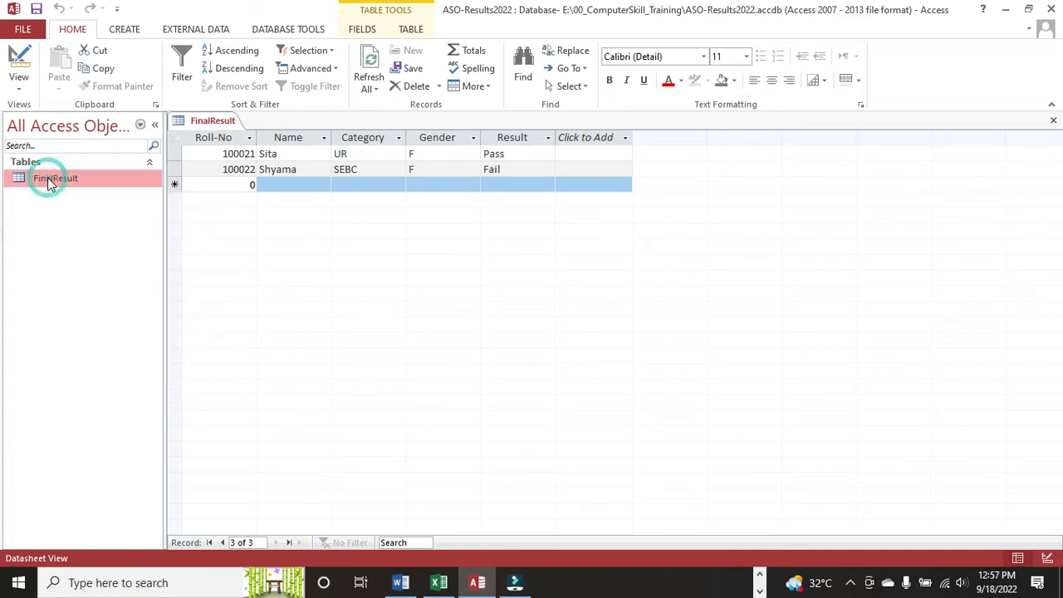
{"action": "right_click", "coordinate": [48, 179]}
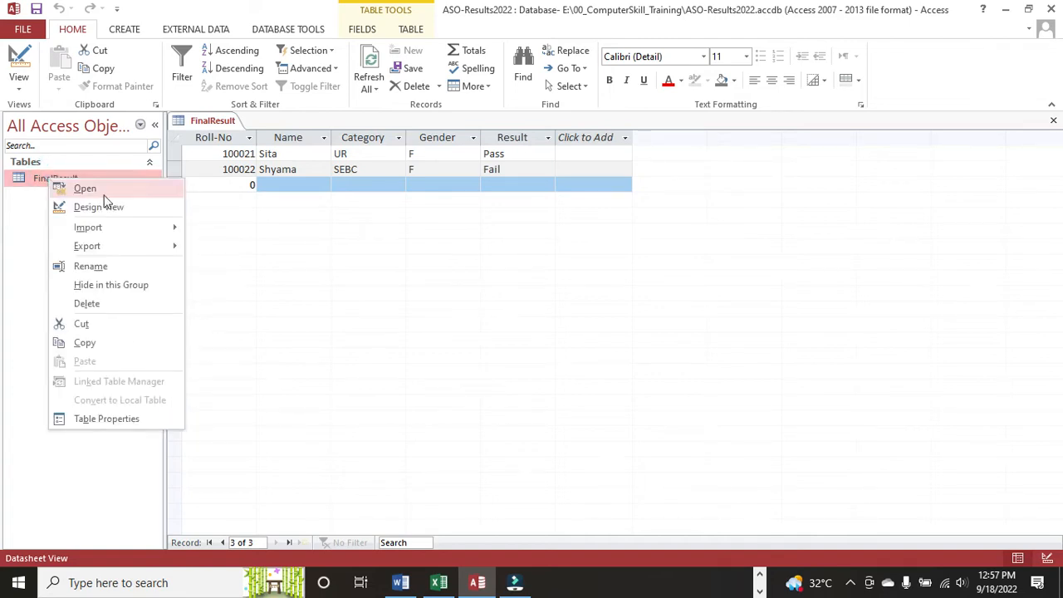
{"action": "left_click", "coordinate": [125, 30]}
{"action": "left_click", "coordinate": [125, 30]}
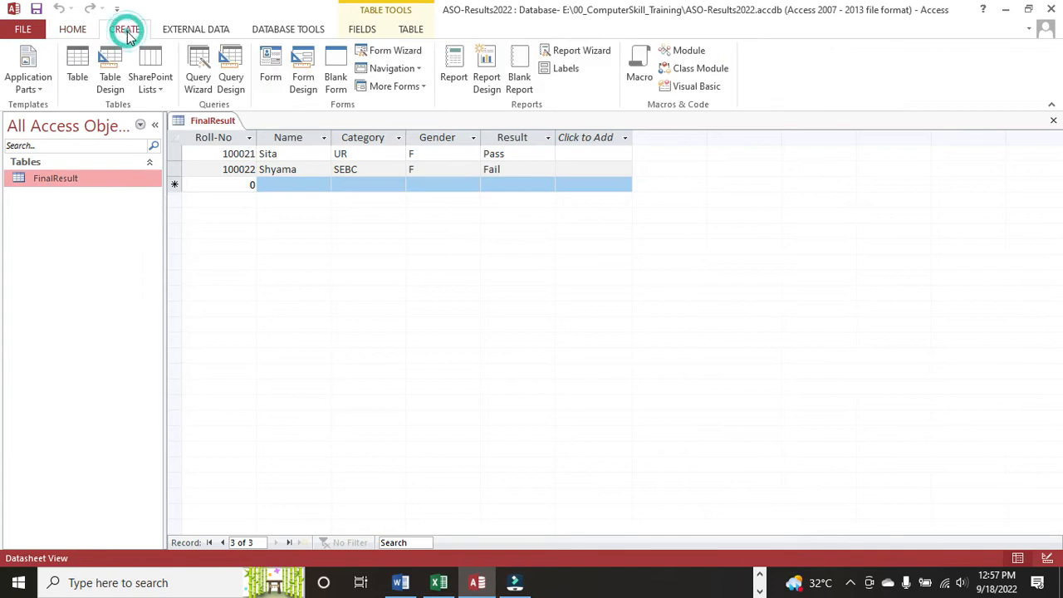
{"action": "left_click", "coordinate": [272, 68]}
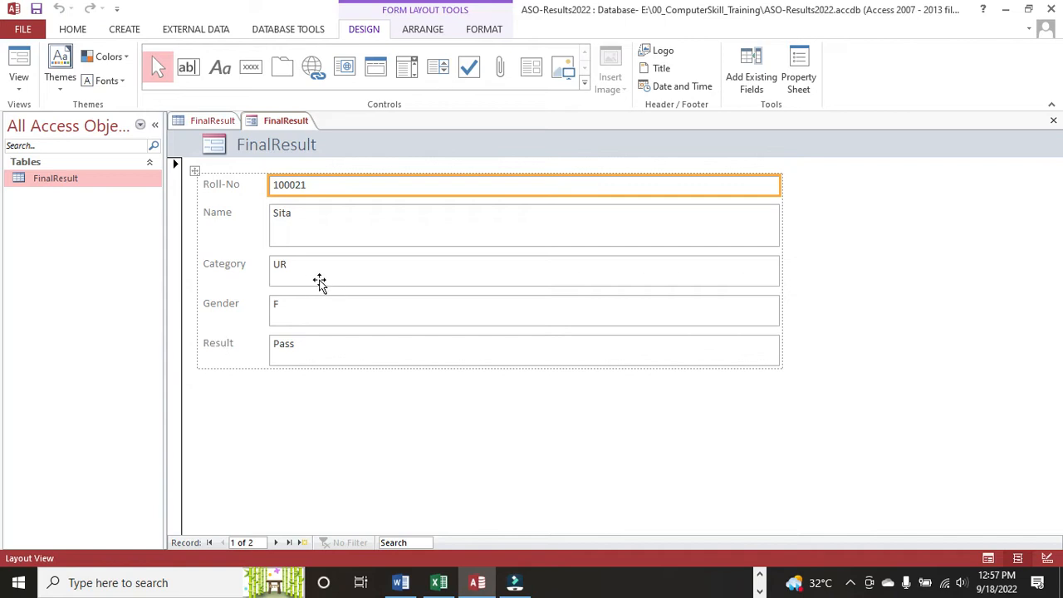
{"action": "left_click", "coordinate": [277, 544]}
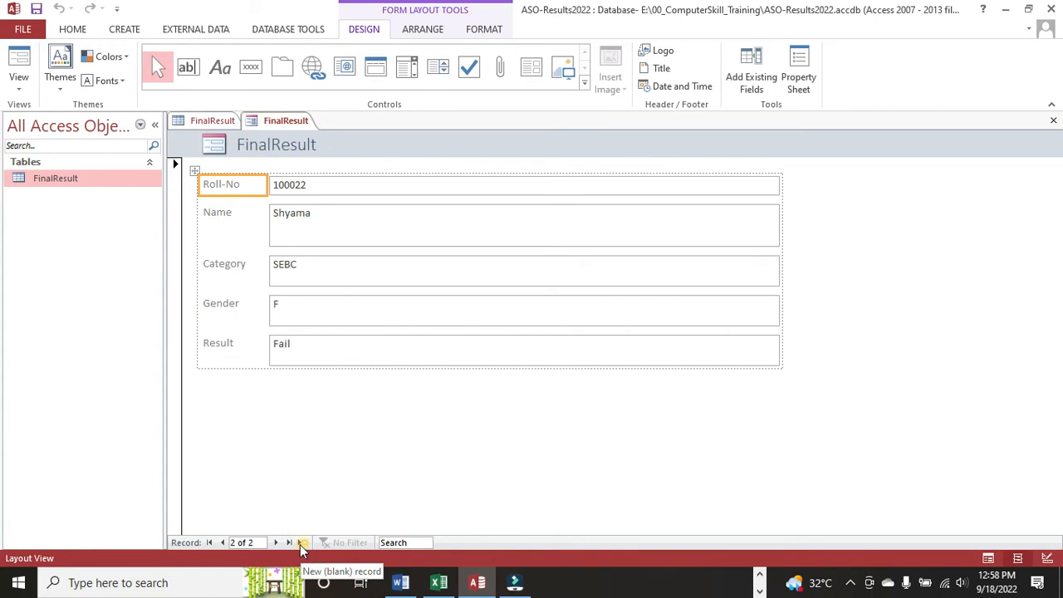
Switch to Excel and select the roll number in cell A4 of FinalResult.xlsx for editing
{"action": "left_click", "coordinate": [439, 584]}
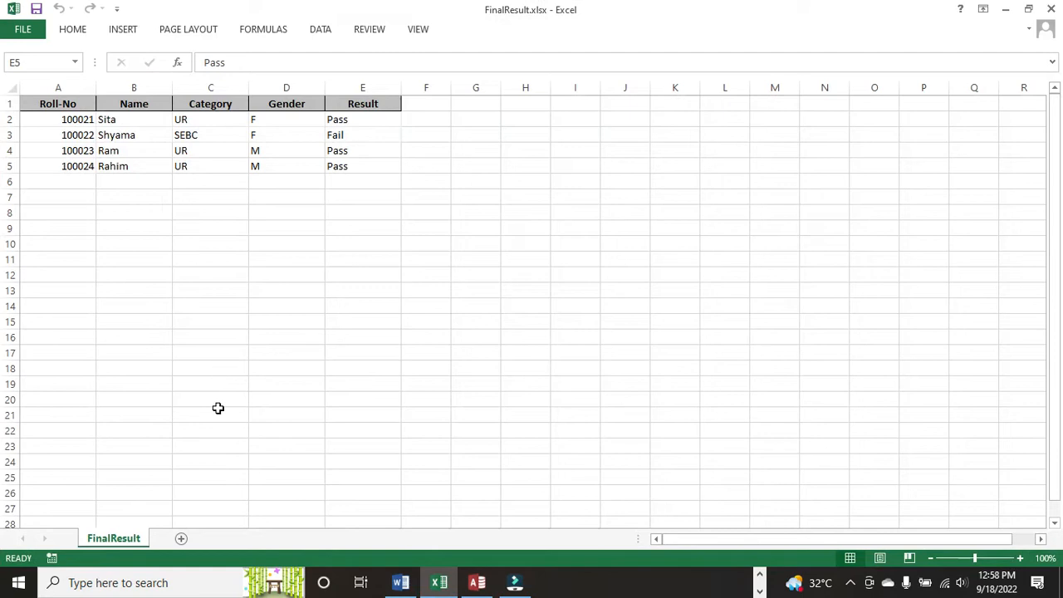
{"action": "left_click", "coordinate": [71, 150]}
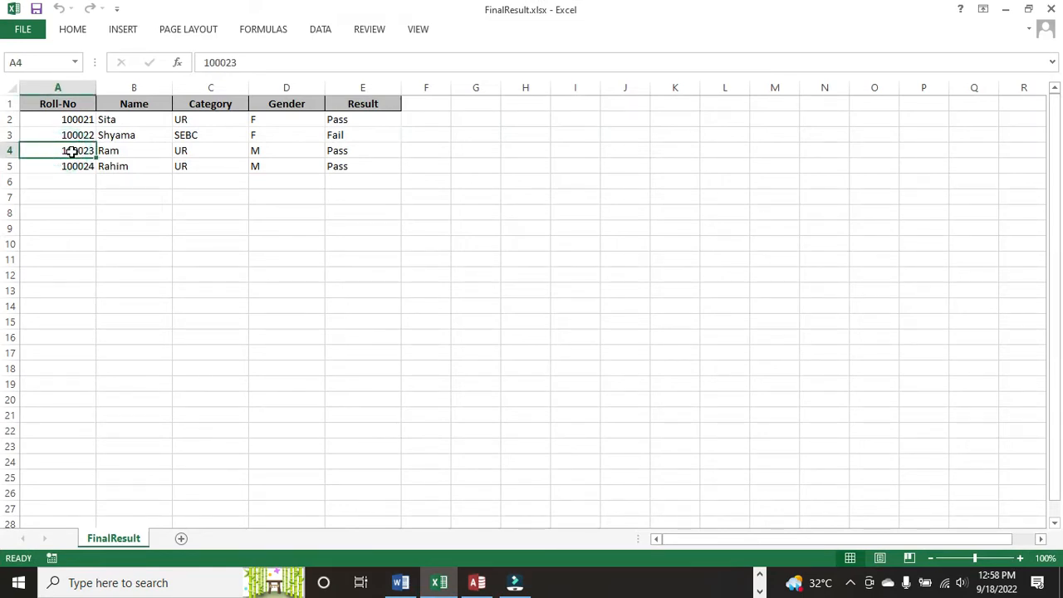
{"action": "double_click", "coordinate": [77, 151]}
{"action": "double_click", "coordinate": [76, 150]}
{"action": "double_click", "coordinate": [76, 150]}
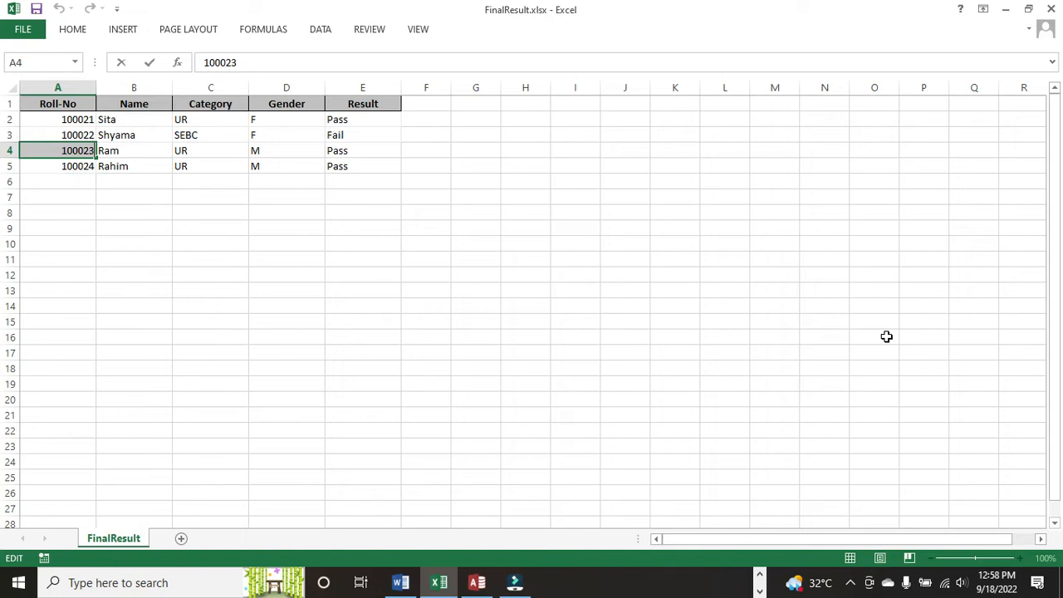
Back in Access, change the form's header title to "FinalResult of ASO 2022 Form (Data Entry)" in Design View and return to Layout View
{"action": "key", "text": "alt+Tab"}
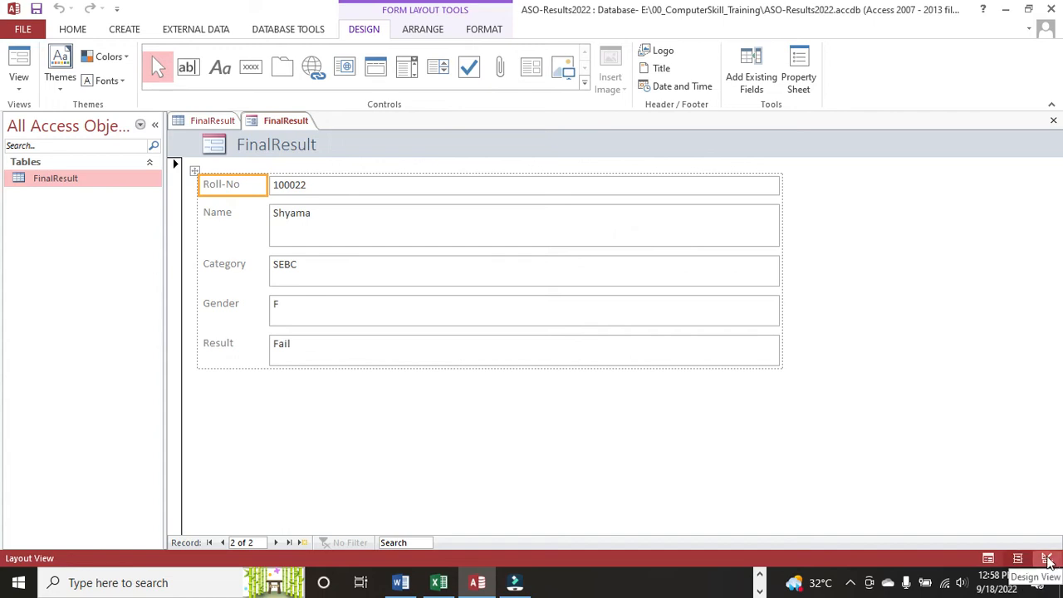
{"action": "left_click", "coordinate": [1047, 560]}
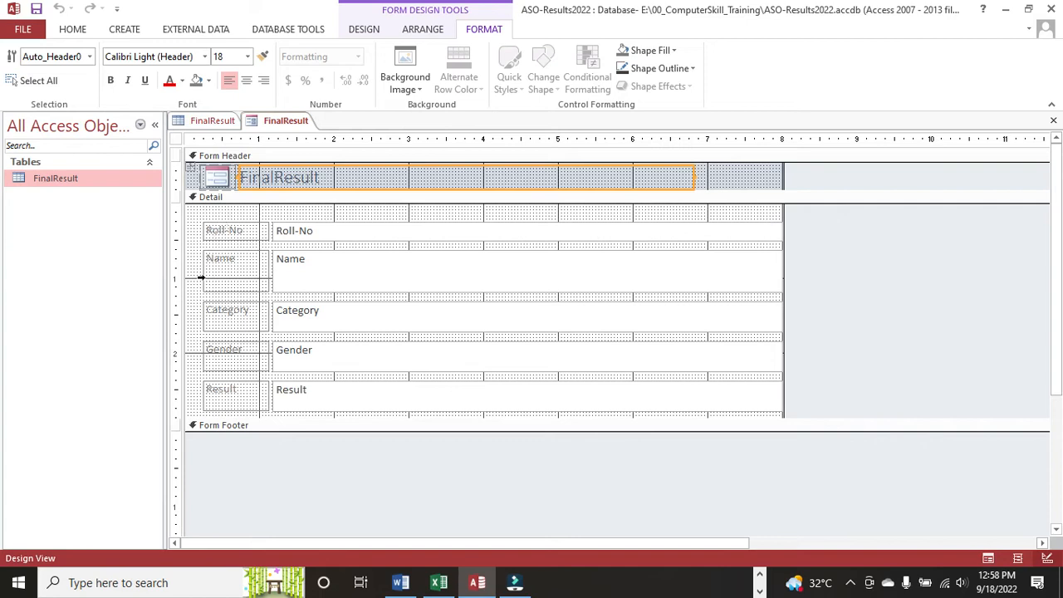
{"action": "left_click", "coordinate": [246, 179]}
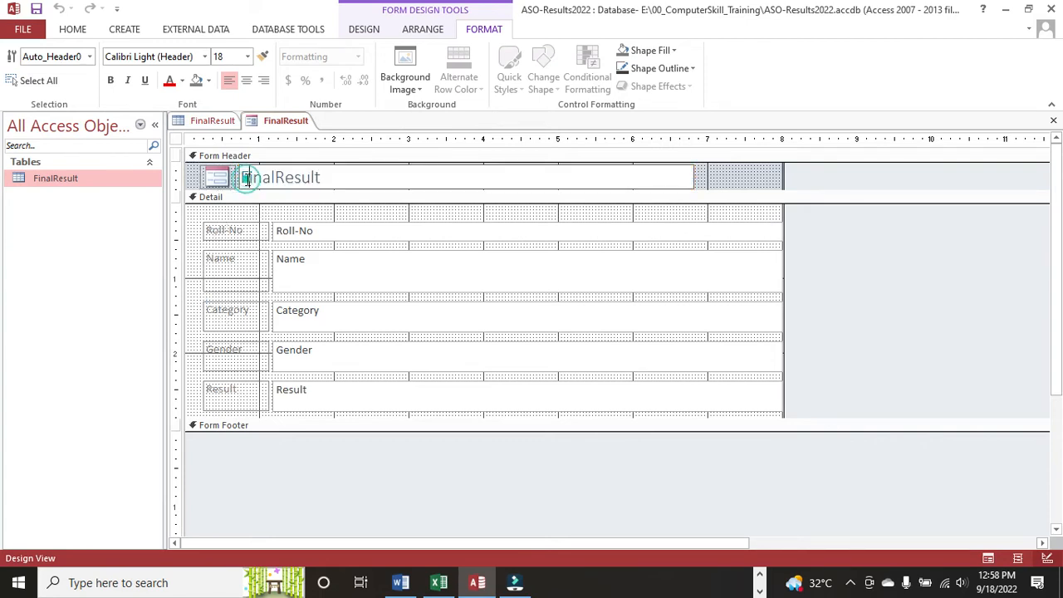
{"action": "left_click", "coordinate": [334, 184]}
{"action": "left_click", "coordinate": [302, 230]}
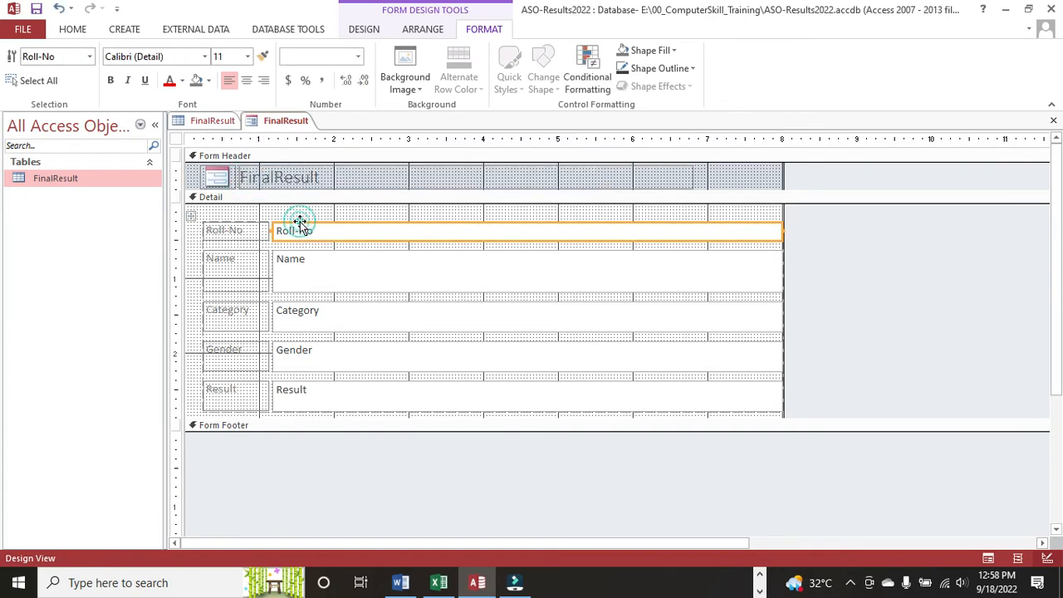
{"action": "left_click", "coordinate": [345, 171]}
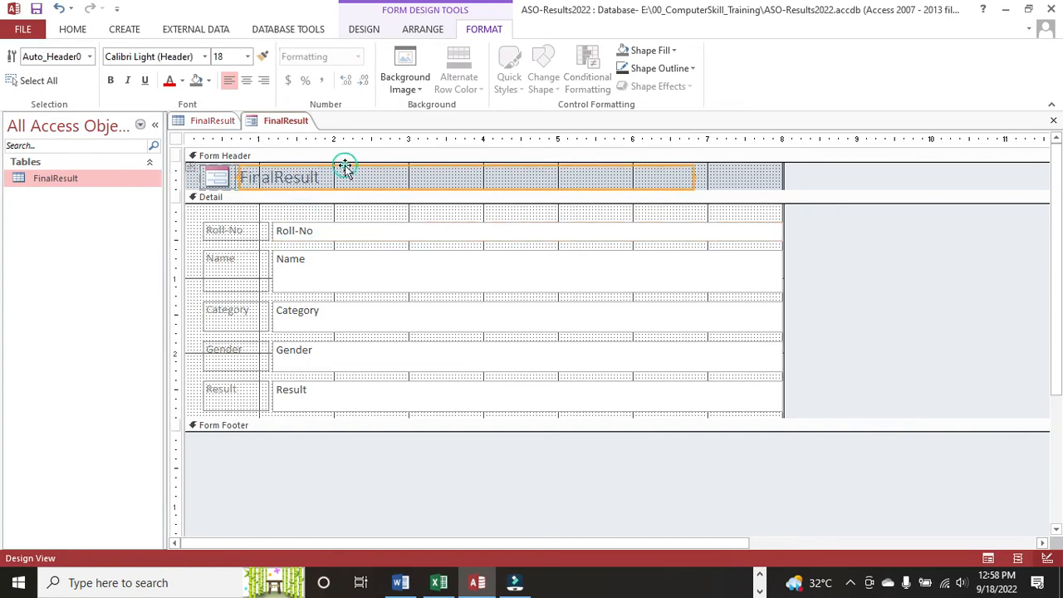
{"action": "left_click", "coordinate": [332, 180]}
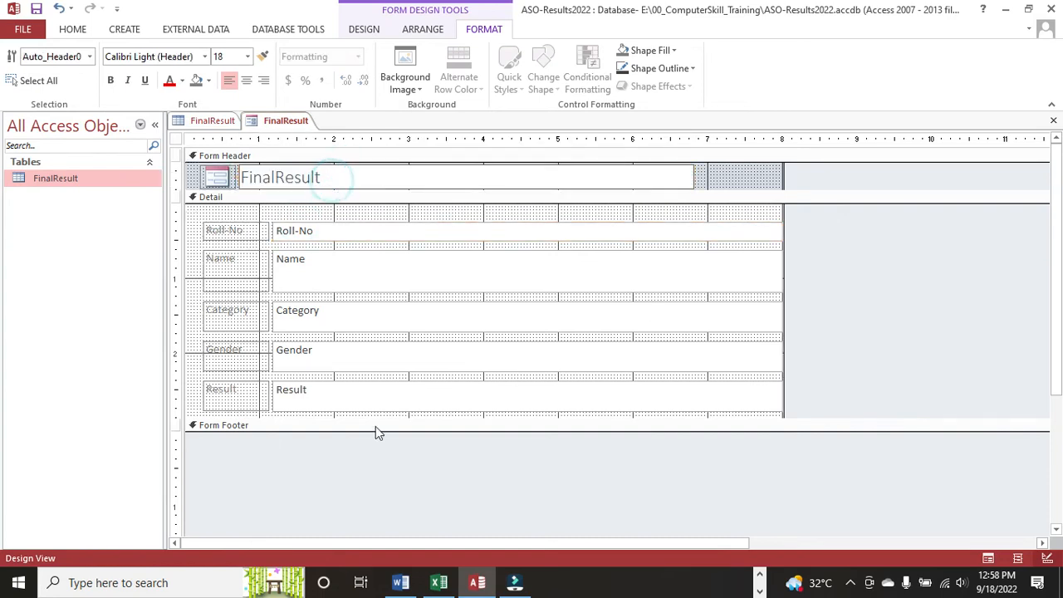
{"action": "type", "text": "of ASO 2022 Form (Data Entry"}
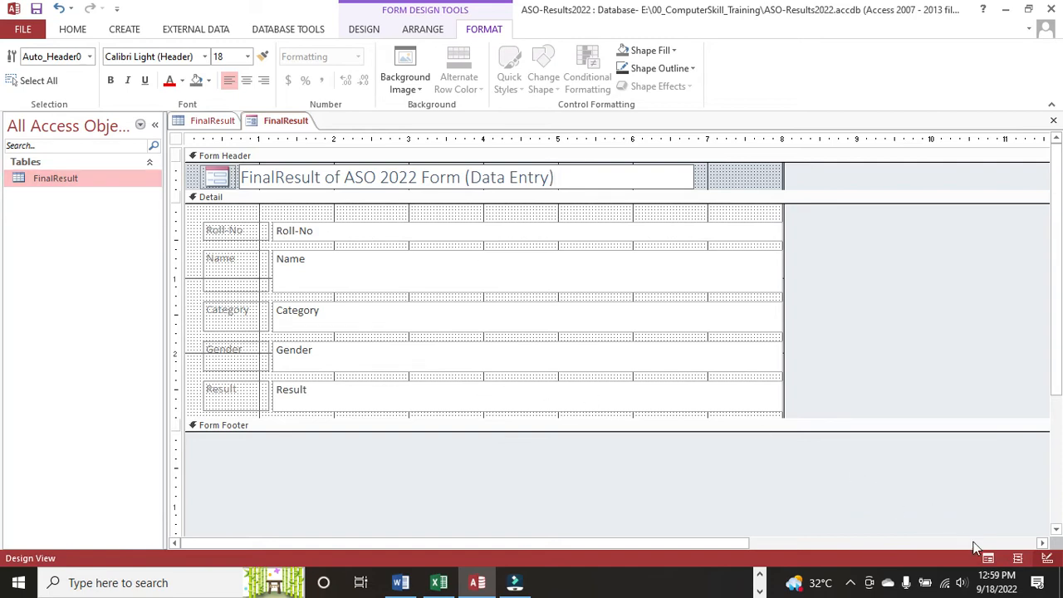
{"action": "left_click", "coordinate": [1019, 560]}
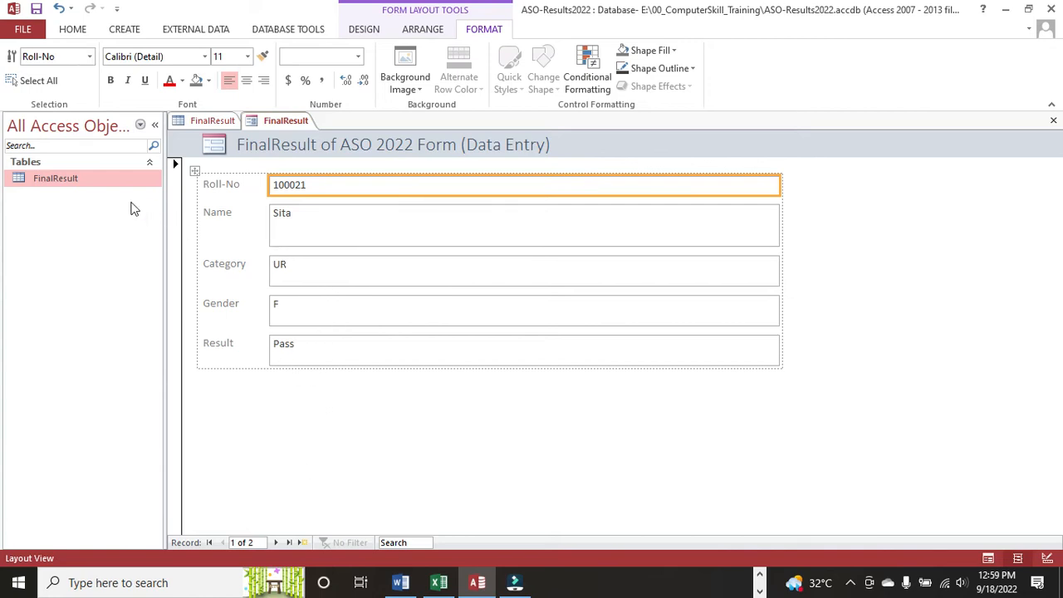
{"action": "right_click", "coordinate": [70, 186]}
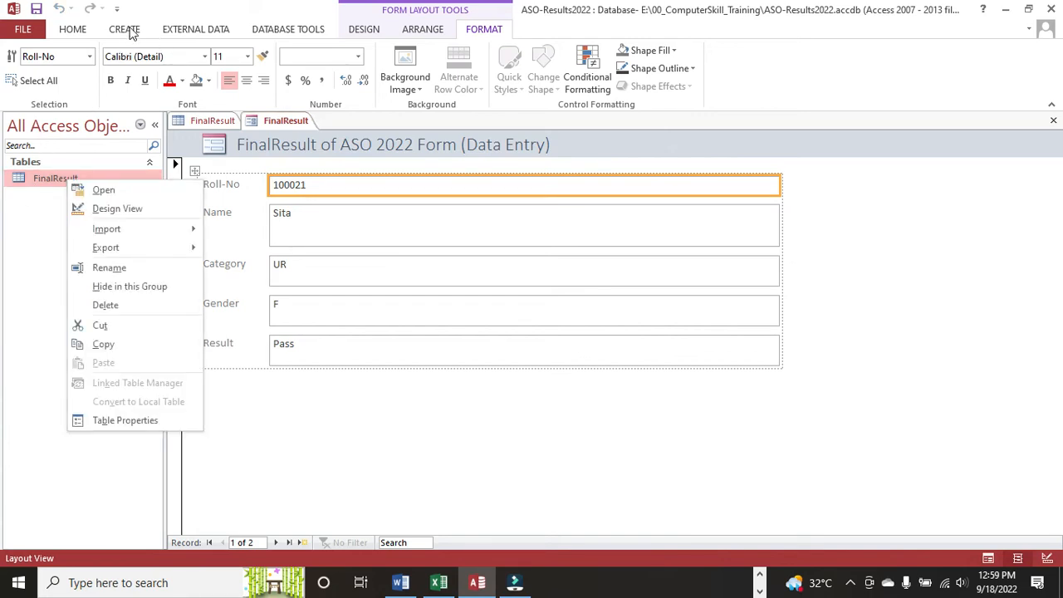
{"action": "left_click", "coordinate": [129, 31]}
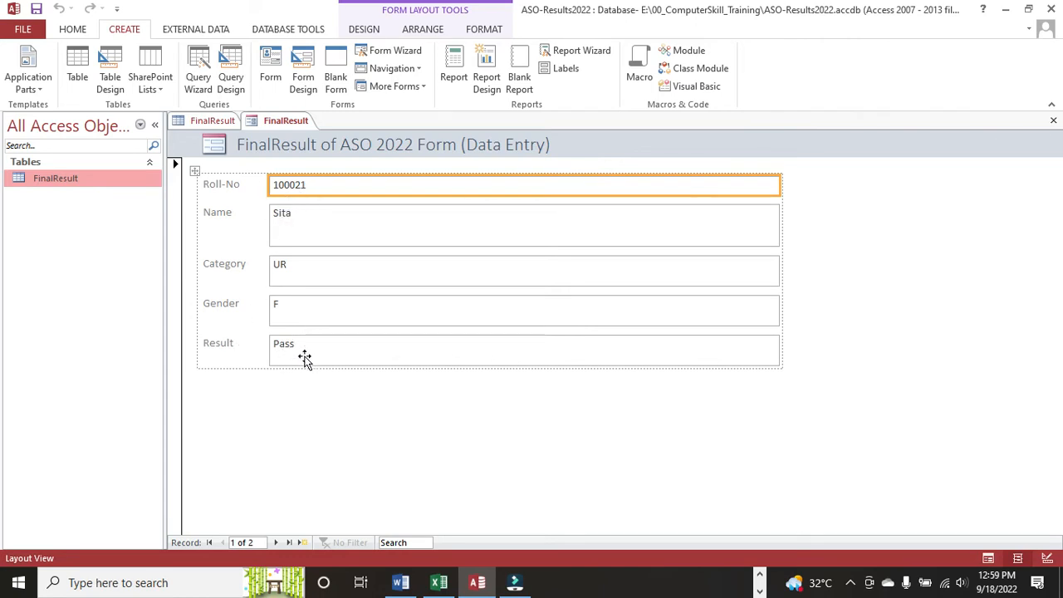
Go to a new blank record in the form and select its Roll-No field
{"action": "left_click", "coordinate": [275, 544]}
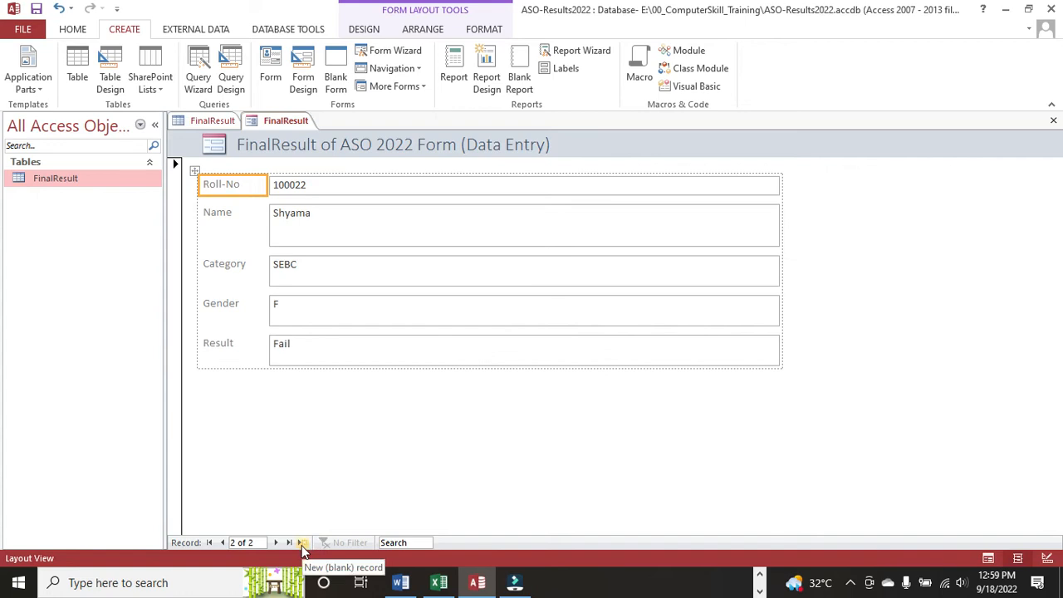
{"action": "left_click", "coordinate": [301, 545]}
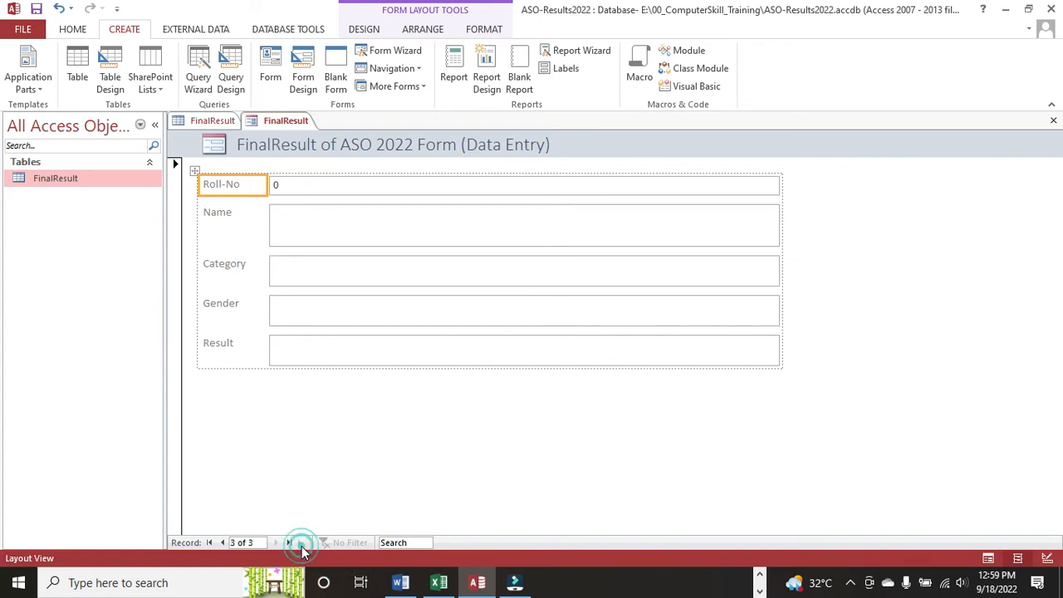
{"action": "left_click", "coordinate": [286, 185]}
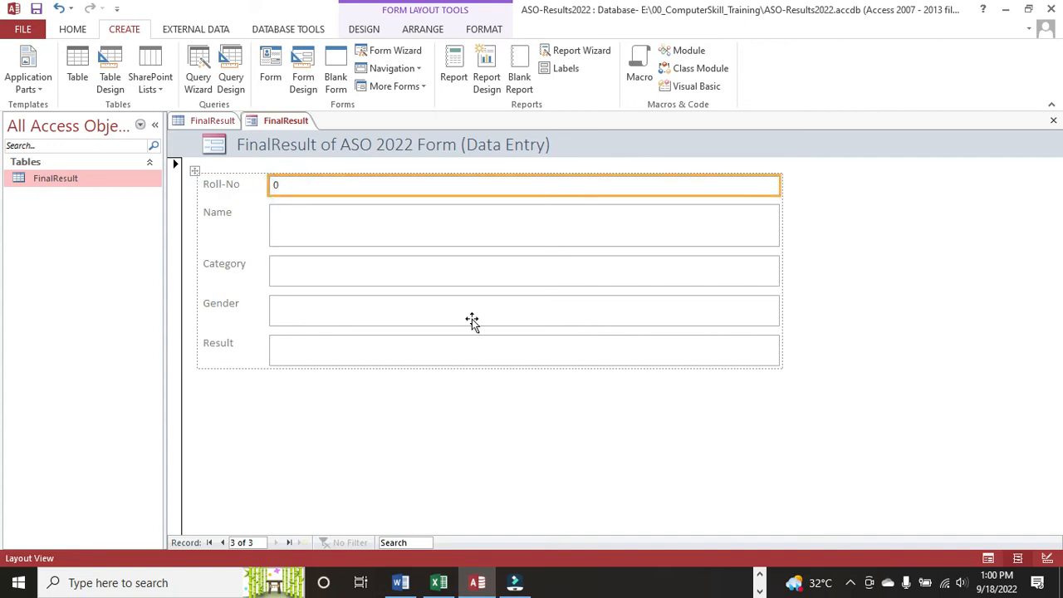
Switch the Access form to Form View and enter the roll number from Excel cell A4 in the Roll-No field
{"action": "key", "text": "alt+Tab"}
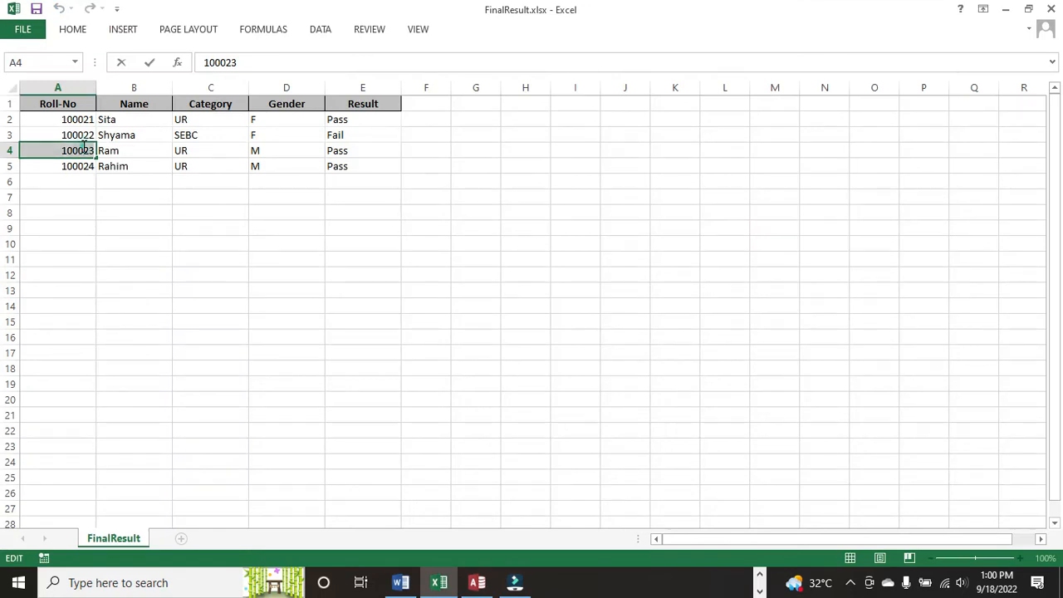
{"action": "key", "text": "alt+Tab"}
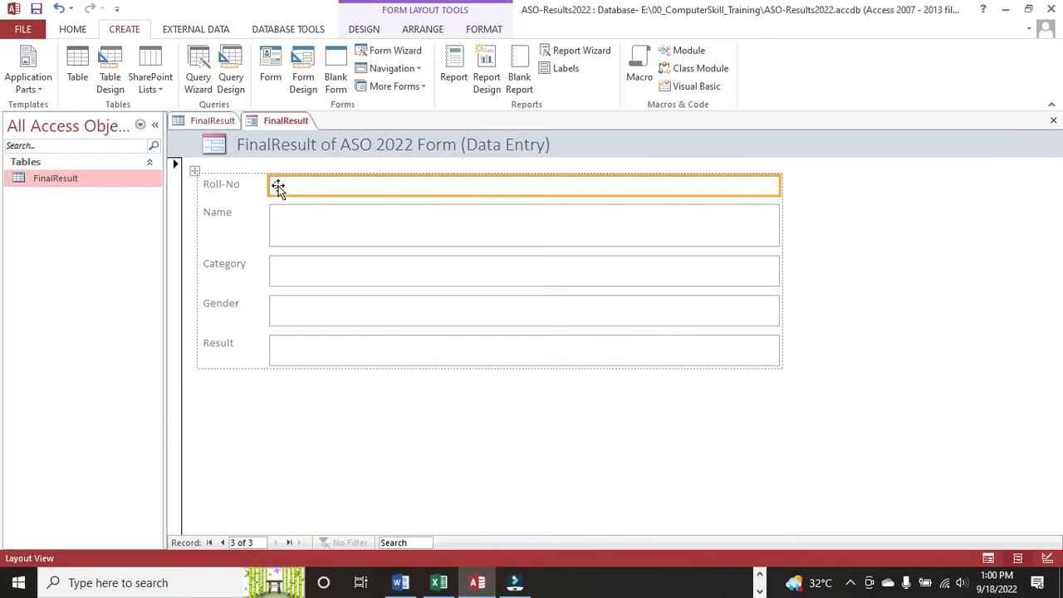
{"action": "left_click", "coordinate": [294, 186]}
{"action": "left_click", "coordinate": [291, 183]}
{"action": "left_click", "coordinate": [989, 560]}
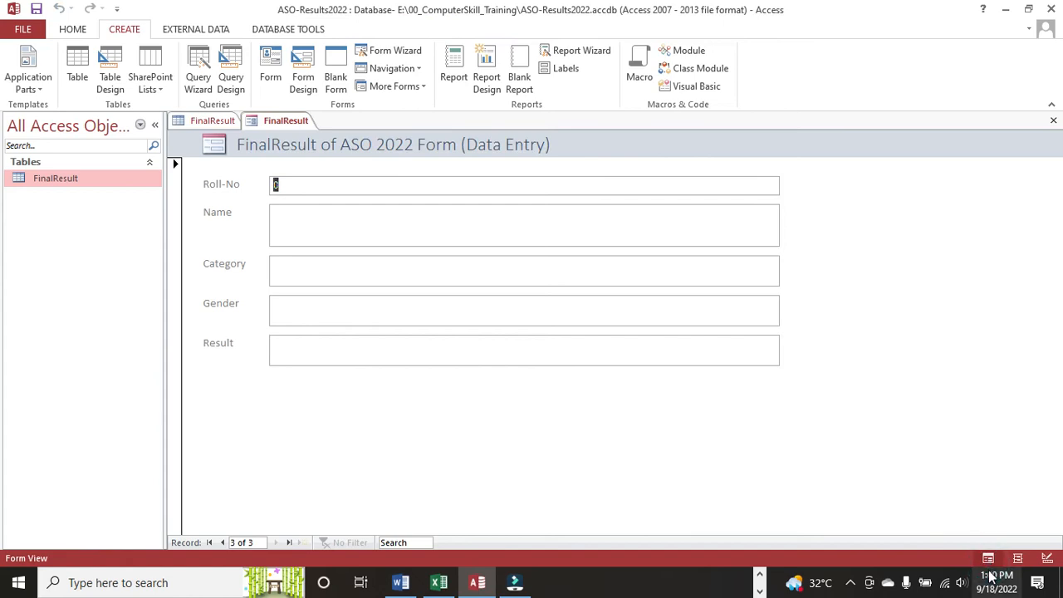
{"action": "left_click", "coordinate": [309, 184]}
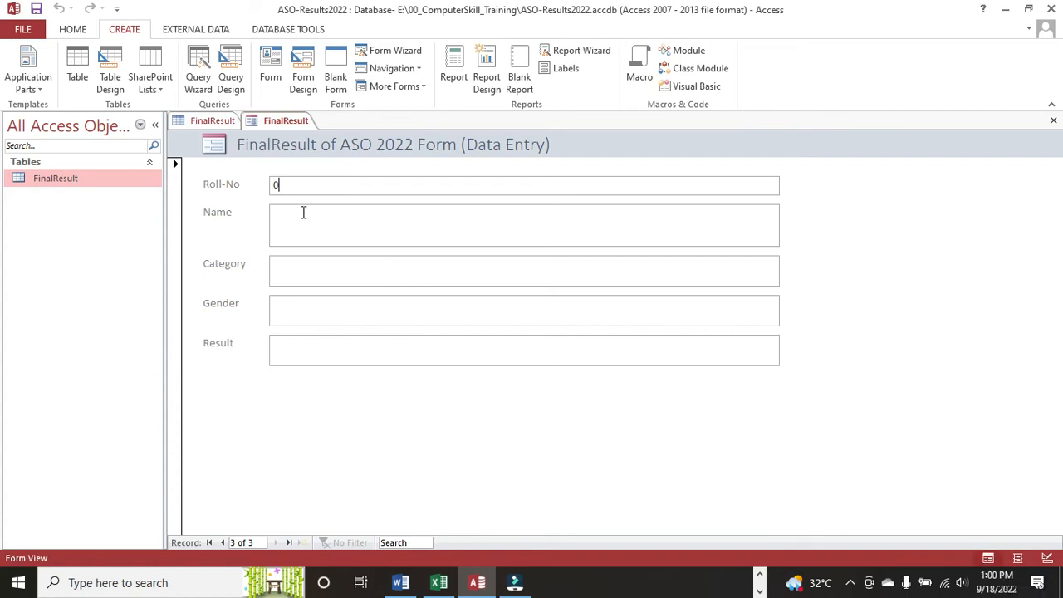
{"action": "key", "text": "BackSpace"}
{"action": "type", "text": "100023"}
Copy the candidate's name from Excel cell B4 into the Name field of the Access form
{"action": "left_click", "coordinate": [297, 223]}
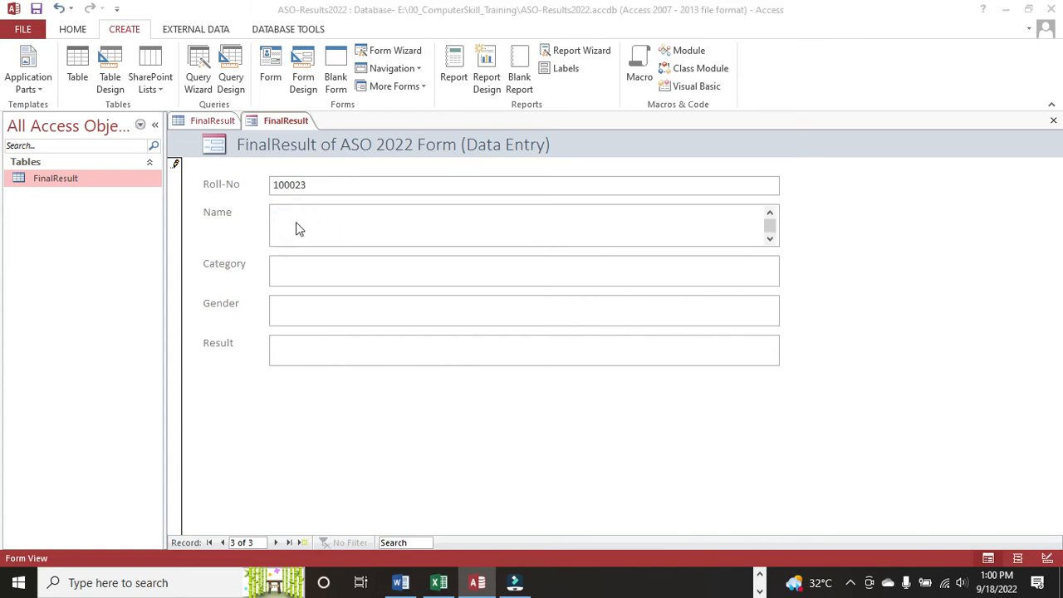
{"action": "key", "text": "alt+Tab"}
{"action": "left_click", "coordinate": [116, 150]}
{"action": "double_click", "coordinate": [112, 151]}
{"action": "key", "text": "ctrl+c"}
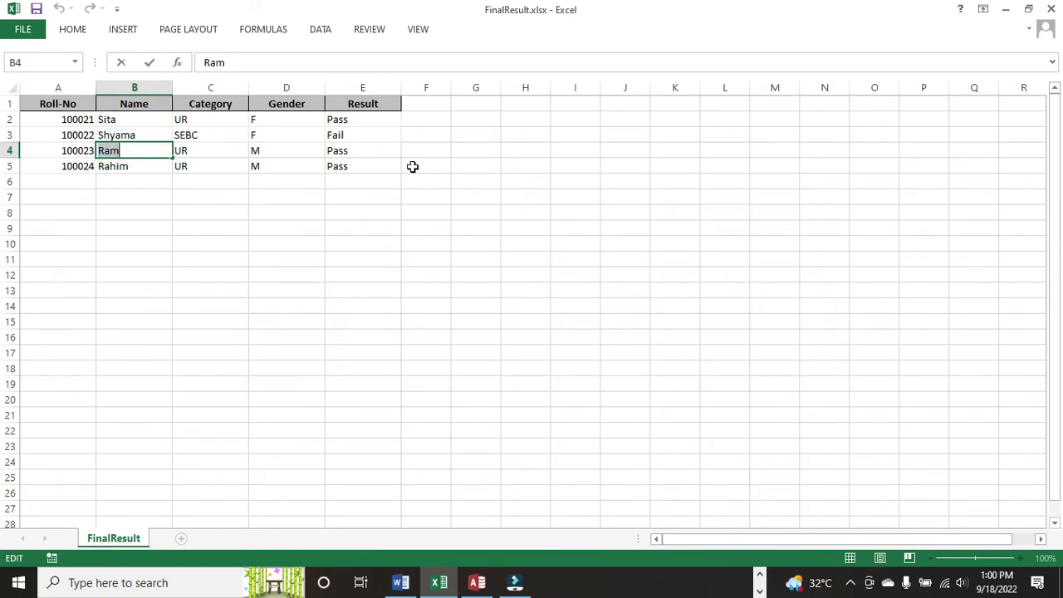
{"action": "key", "text": "alt+Tab"}
{"action": "key", "text": "ctrl+v"}
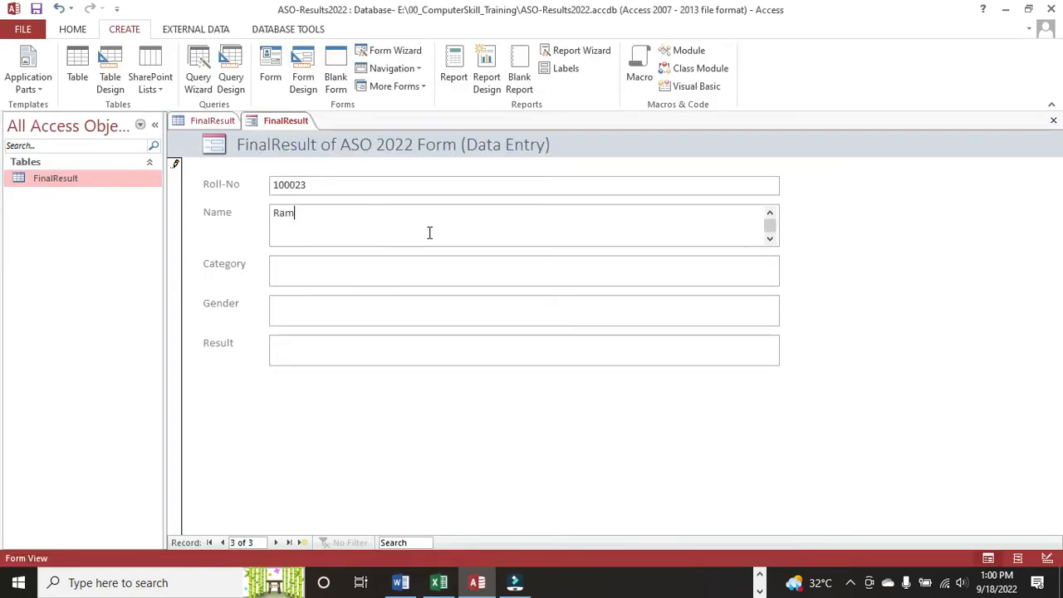
Copy the category UR from Excel cell C4 into the Category field of the Access form
{"action": "left_click", "coordinate": [313, 270]}
{"action": "key", "text": "alt+Tab"}
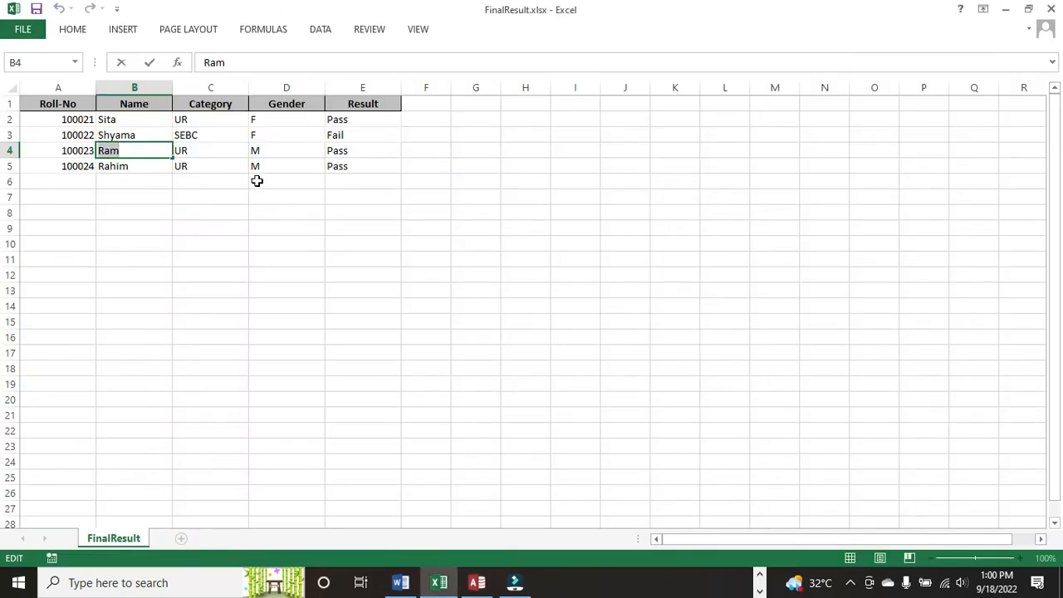
{"action": "left_click", "coordinate": [176, 150]}
{"action": "double_click", "coordinate": [181, 151]}
{"action": "key", "text": "alt+Tab"}
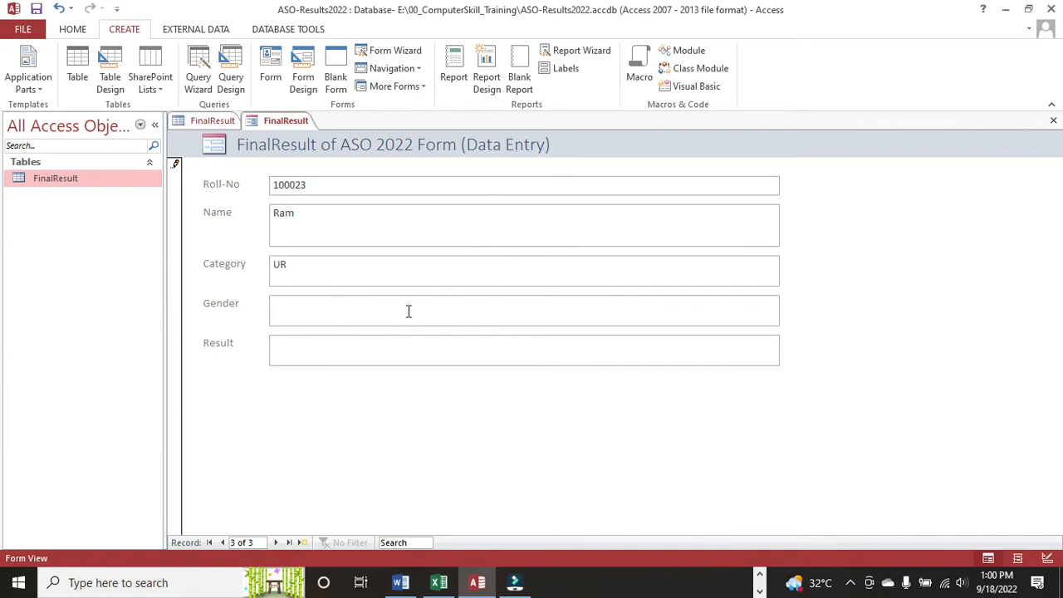
Copy the gender M from Excel cell D4 into the Gender field of the Access form
{"action": "key", "text": "alt+Tab"}
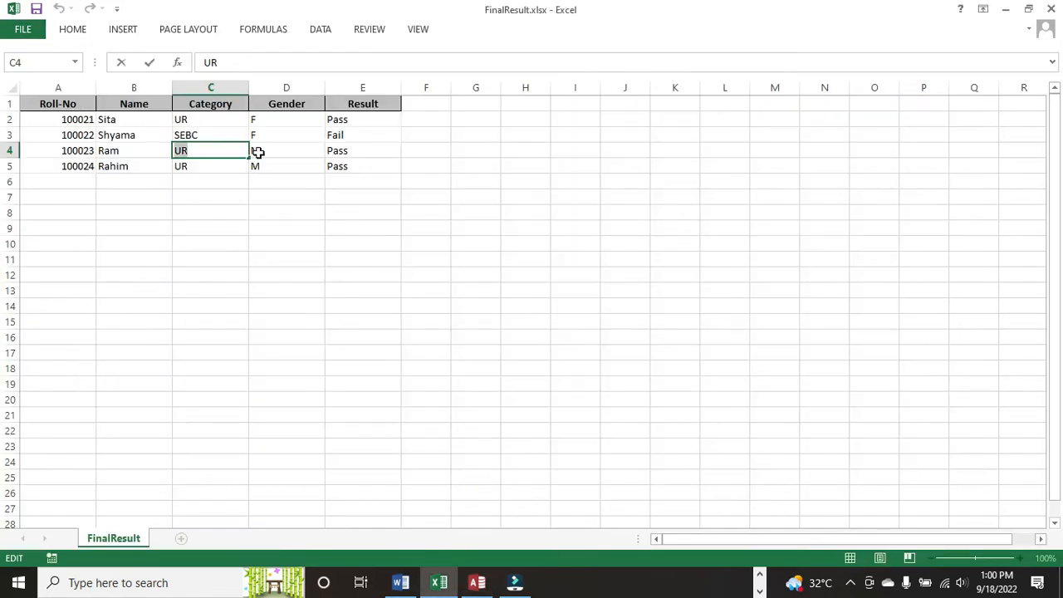
{"action": "double_click", "coordinate": [257, 150]}
{"action": "double_click", "coordinate": [258, 151]}
{"action": "key", "text": "ctrl+c"}
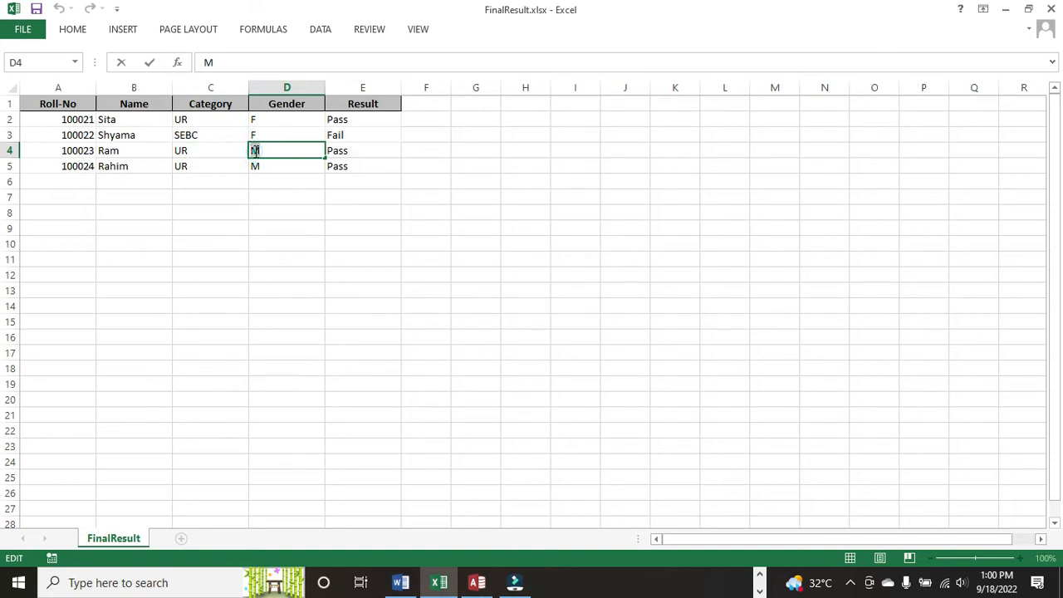
{"action": "key", "text": "alt+Tab"}
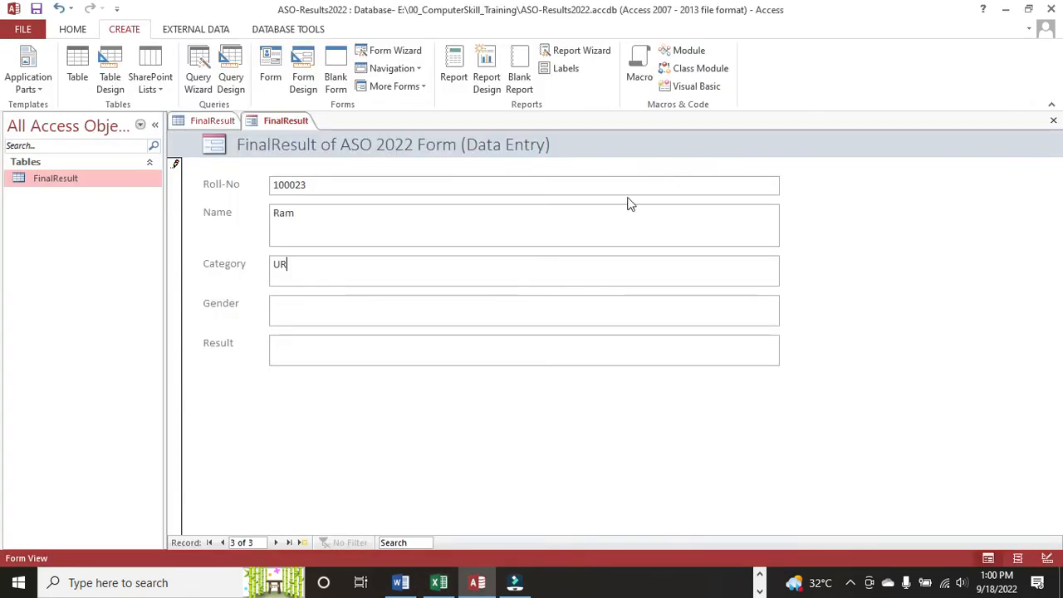
{"action": "left_click", "coordinate": [341, 311]}
{"action": "key", "text": "ctrl+v"}
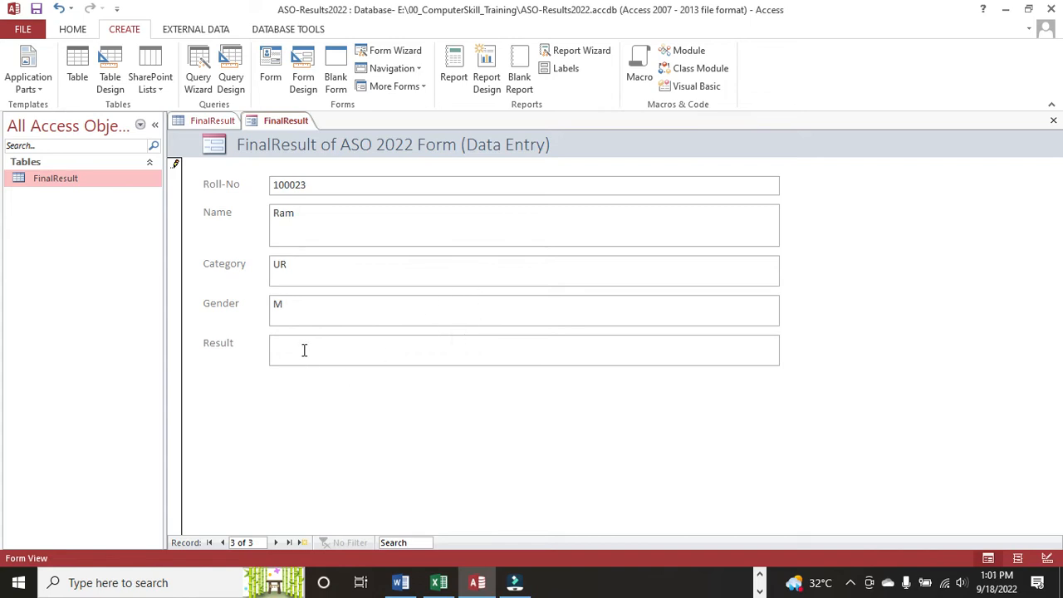
Fill the Access form's Result field with Pass from Excel cell E4 and start a new blank record
{"action": "key", "text": "alt+Tab"}
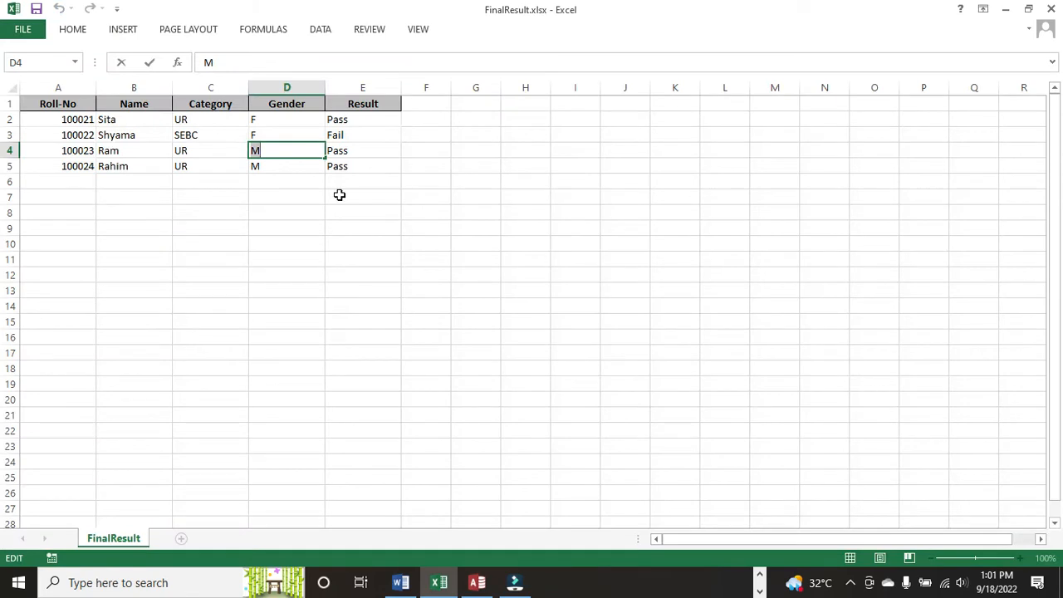
{"action": "double_click", "coordinate": [344, 149]}
{"action": "double_click", "coordinate": [344, 149]}
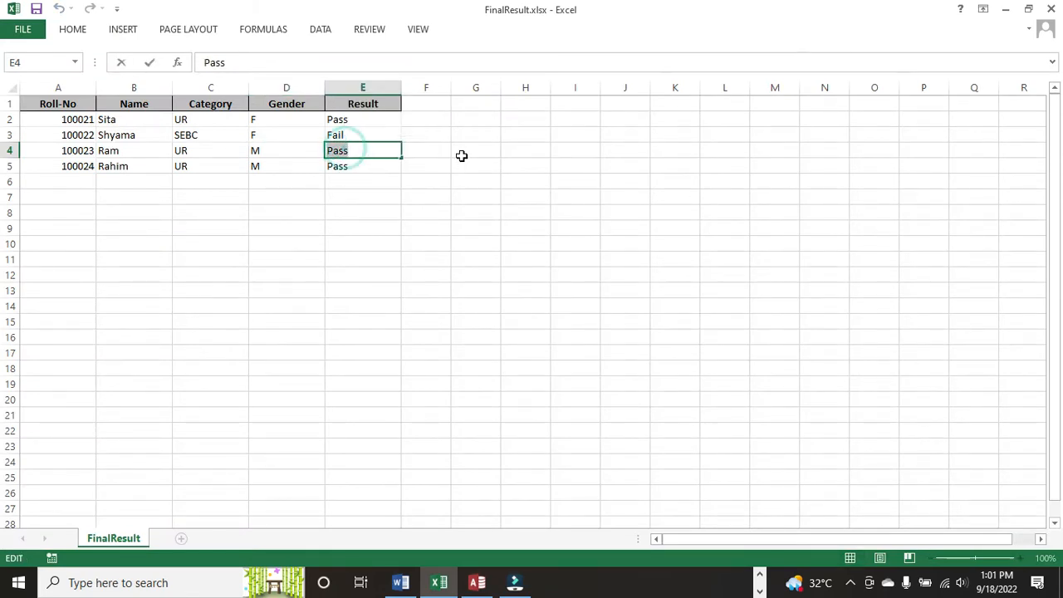
{"action": "key", "text": "alt+Tab"}
{"action": "left_click", "coordinate": [308, 352]}
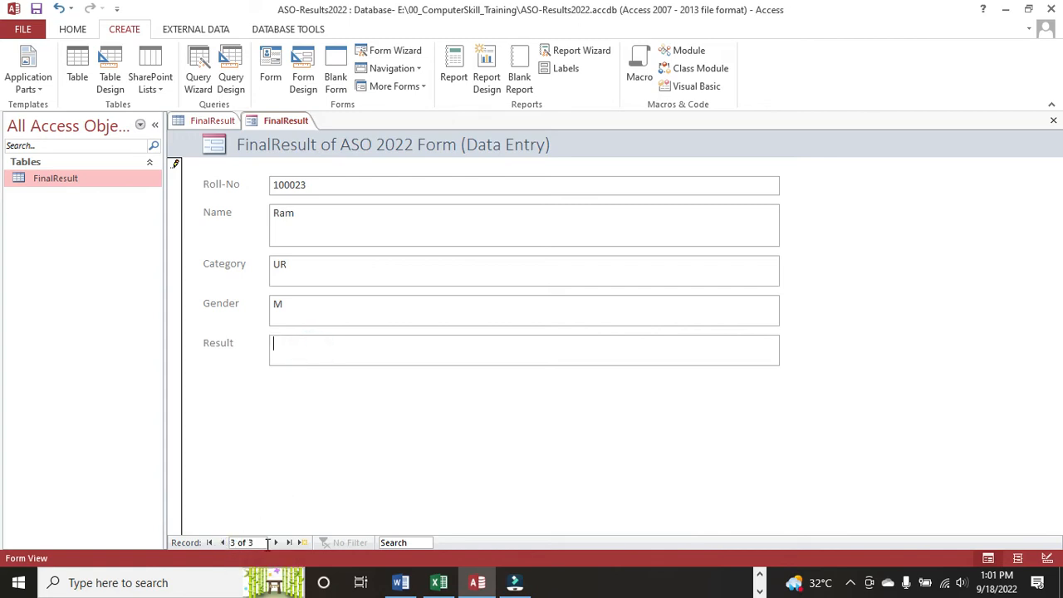
{"action": "type", "text": "Pass"}
{"action": "left_click", "coordinate": [304, 544]}
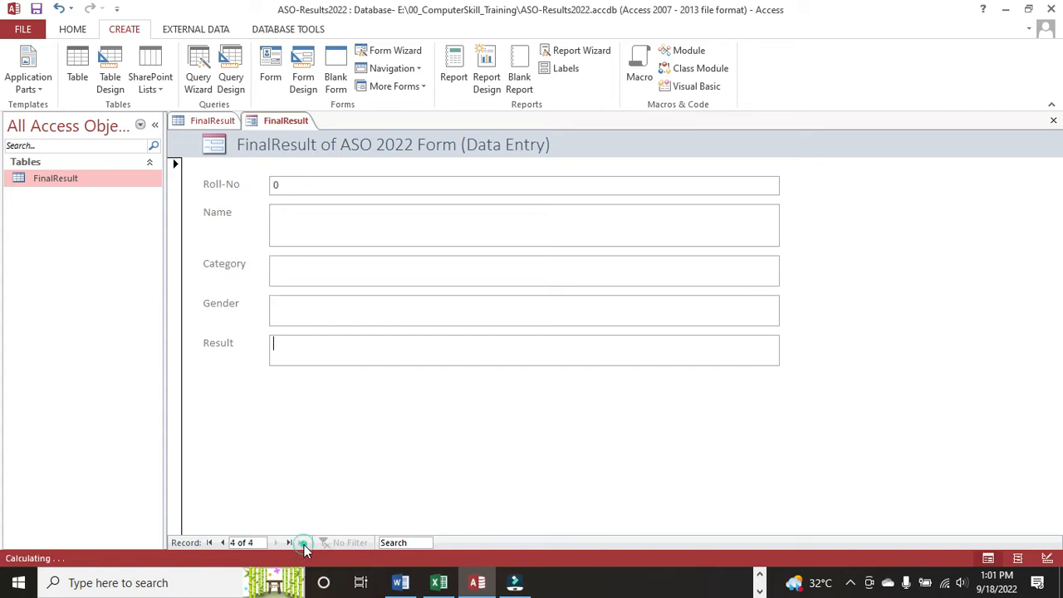
Copy the roll number from Excel cell A5 into the Roll-No field of the new Access record
{"action": "key", "text": "alt+Tab"}
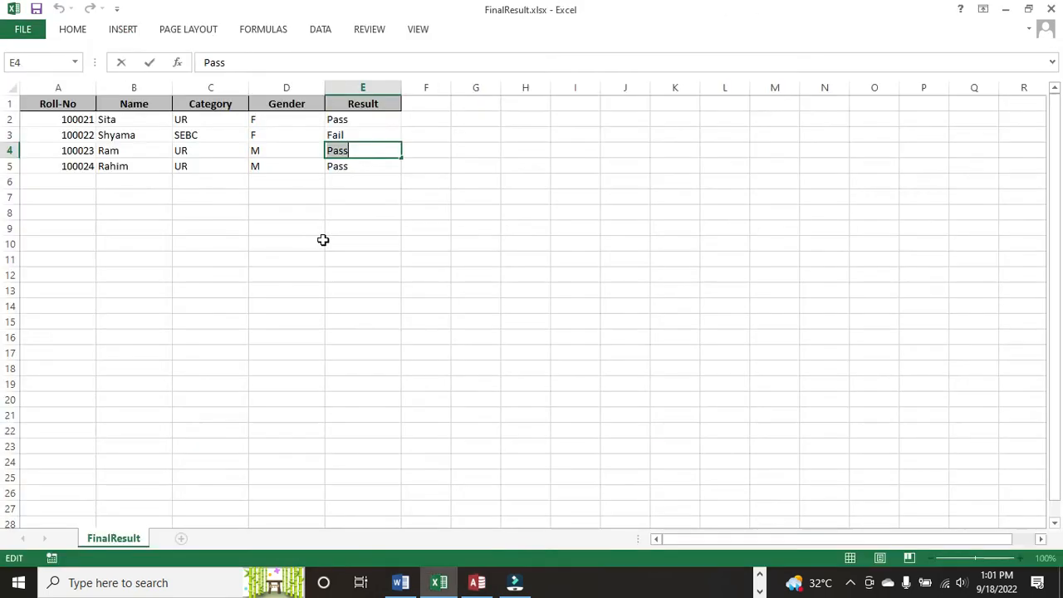
{"action": "left_click", "coordinate": [77, 166]}
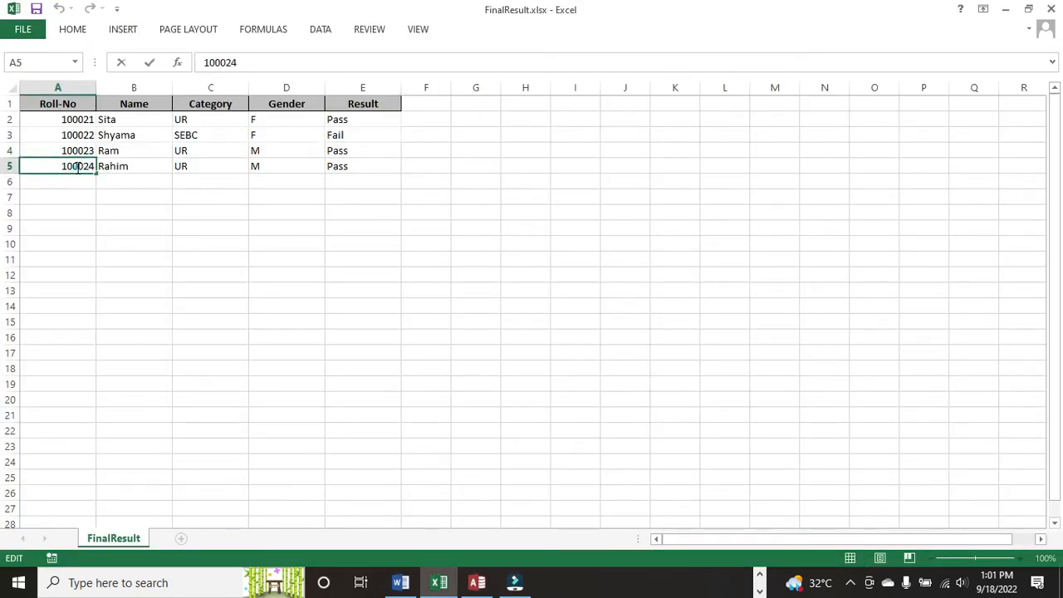
{"action": "double_click", "coordinate": [77, 166]}
{"action": "key", "text": "ctrl+c"}
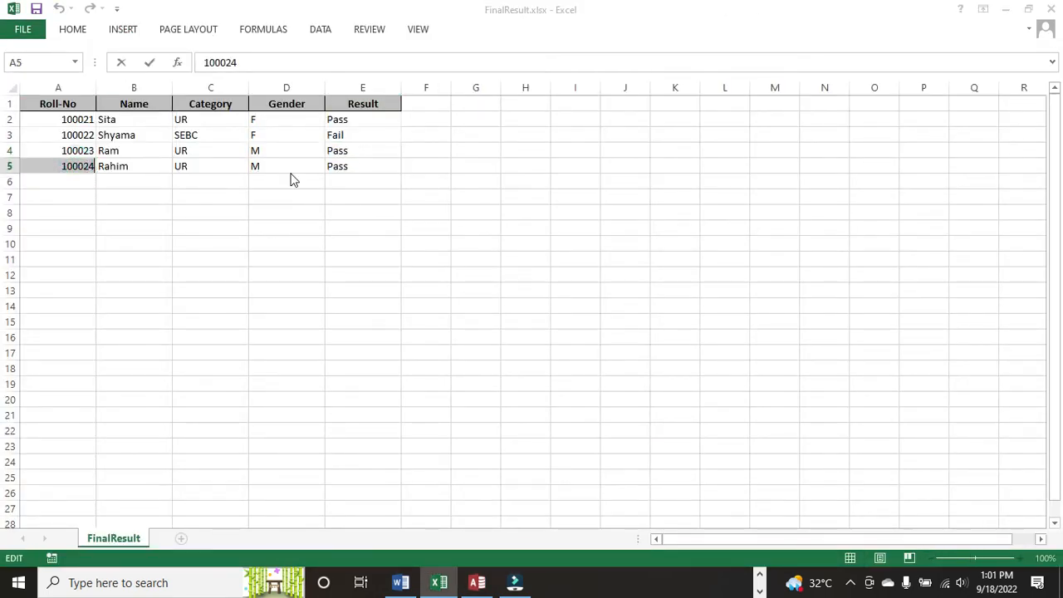
{"action": "key", "text": "alt+Tab"}
{"action": "left_click", "coordinate": [290, 187]}
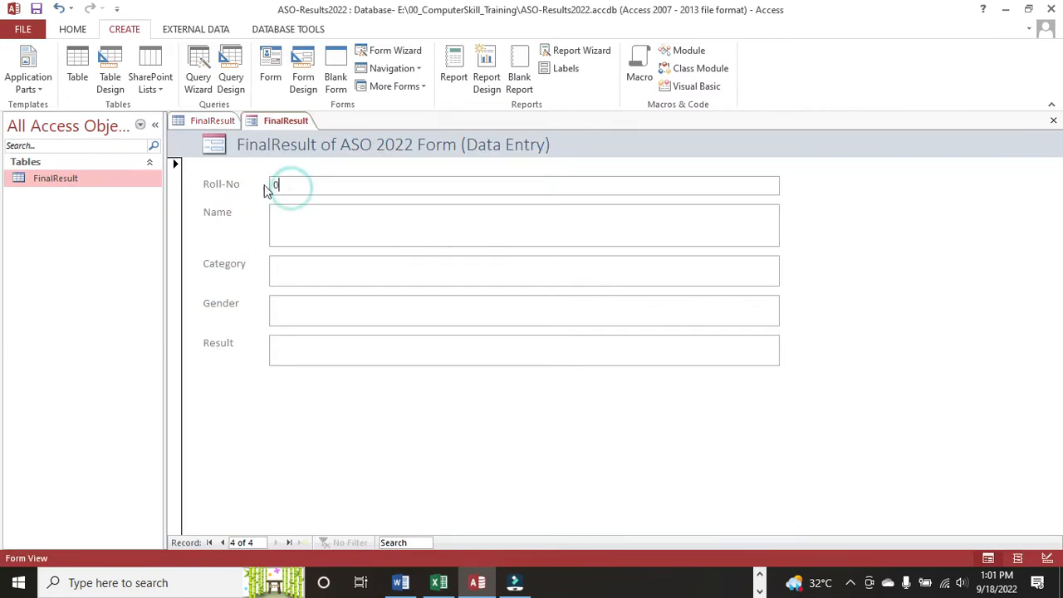
{"action": "key", "text": "ctrl+v"}
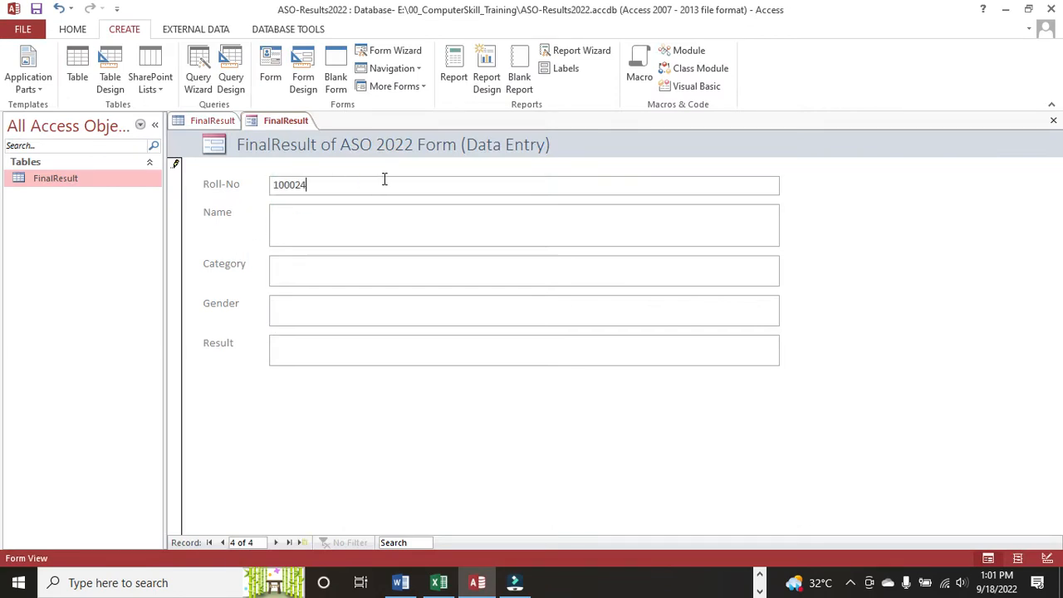
Copy the candidate's name from Excel cell B5 into the Name field of the Access form
{"action": "left_click", "coordinate": [304, 222]}
{"action": "key", "text": "alt+Tab"}
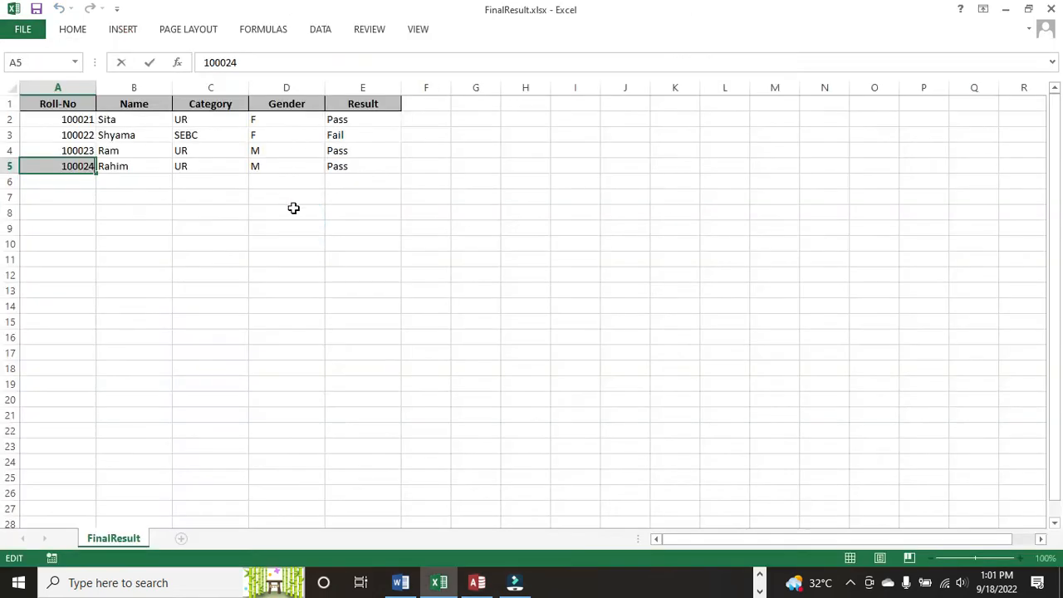
{"action": "left_click", "coordinate": [135, 167]}
{"action": "double_click", "coordinate": [118, 166]}
{"action": "double_click", "coordinate": [136, 165]}
{"action": "key", "text": "ctrl+c"}
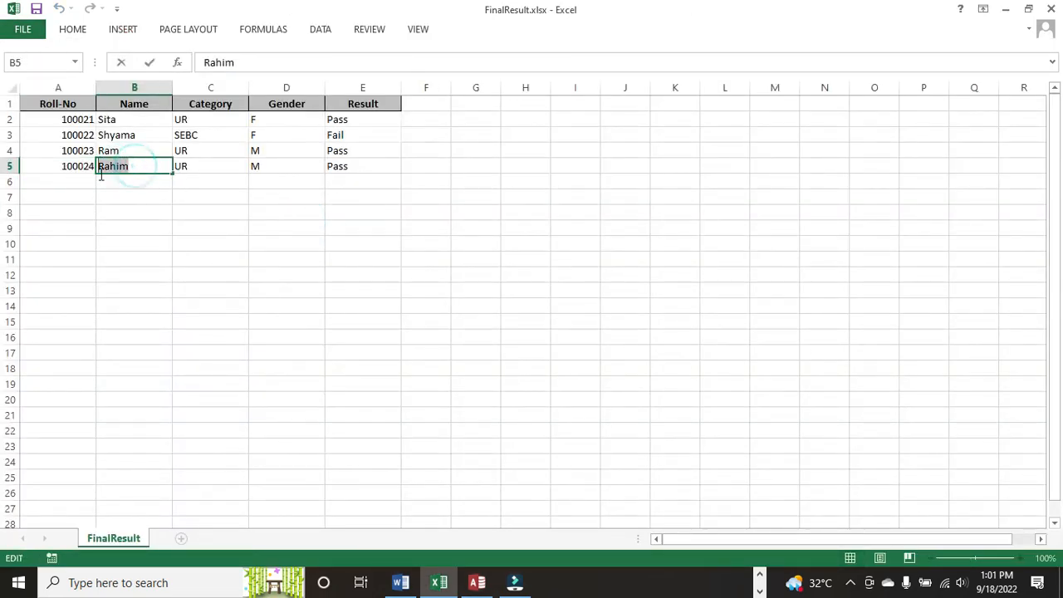
{"action": "key", "text": "alt+Tab"}
{"action": "key", "text": "ctrl+v"}
Copy the category UR from Excel cell C5 into the Category field of the Access form
{"action": "left_click", "coordinate": [331, 264]}
{"action": "key", "text": "alt+Tab"}
{"action": "double_click", "coordinate": [191, 167]}
{"action": "left_click_drag", "start_coordinate": [189, 166], "coordinate": [171, 170]}
{"action": "key", "text": "ctrl+c"}
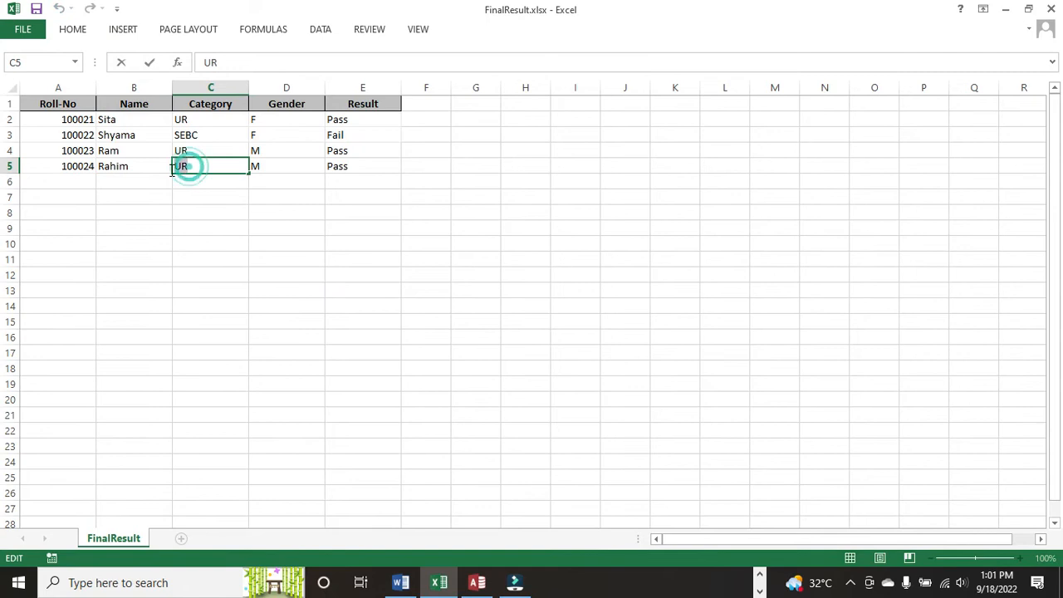
{"action": "key", "text": "alt+Tab"}
{"action": "key", "text": "ctrl+v"}
Copy the gender M from Excel cell D5 into the Gender field of the Access form
{"action": "left_click", "coordinate": [325, 304]}
{"action": "key", "text": "alt+Tab"}
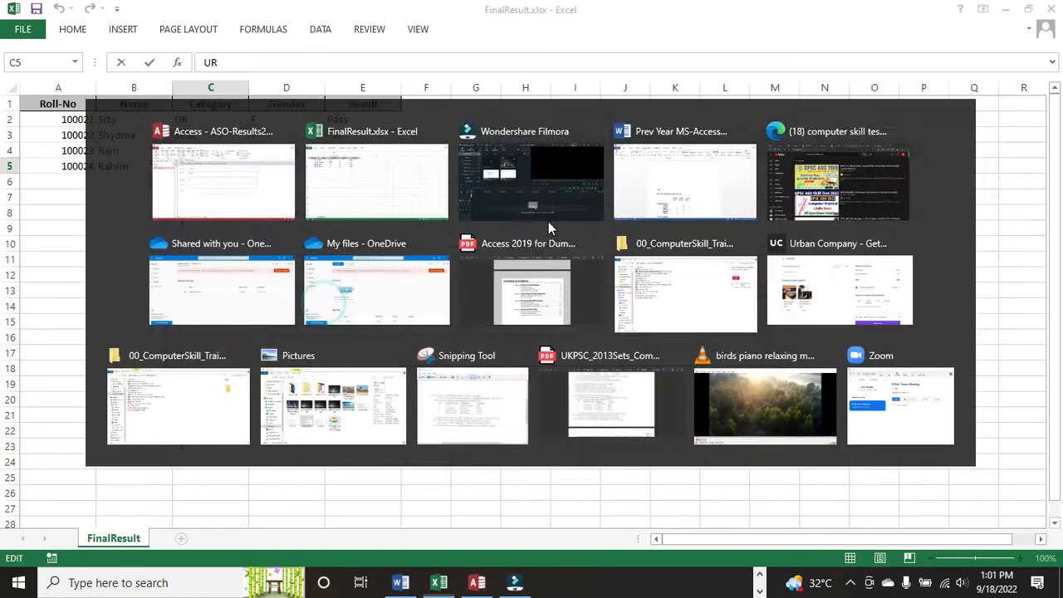
{"action": "double_click", "coordinate": [271, 166]}
{"action": "left_click_drag", "start_coordinate": [270, 166], "coordinate": [240, 170]}
{"action": "key", "text": "ctrl+c"}
{"action": "key", "text": "alt+Tab"}
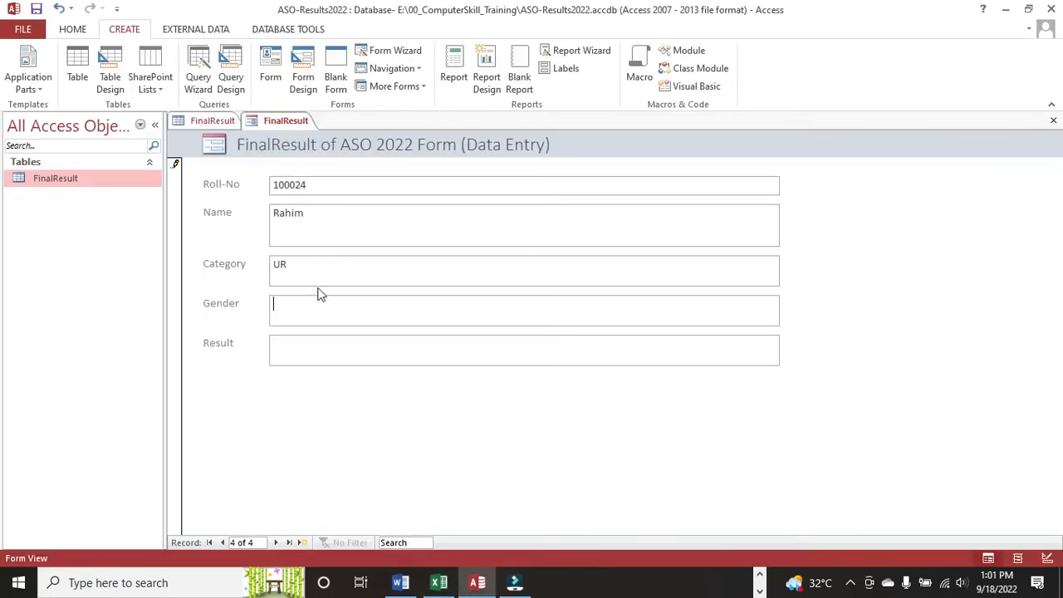
Copy the result Pass from Excel cell E5 into the Access form's Result field and start a new blank record
{"action": "left_click", "coordinate": [304, 343]}
{"action": "key", "text": "alt+Tab"}
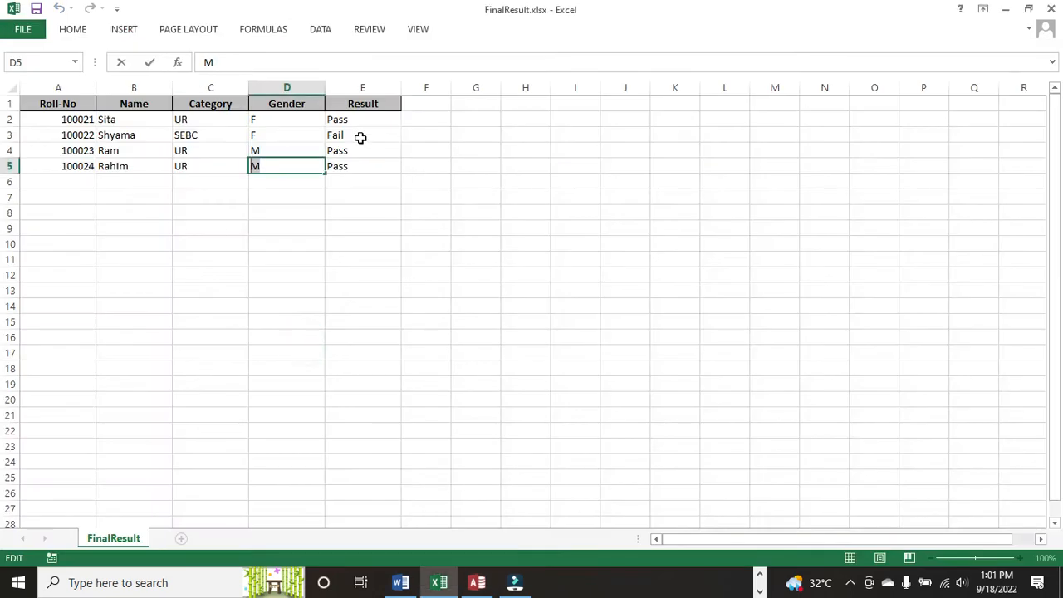
{"action": "double_click", "coordinate": [352, 166]}
{"action": "double_click", "coordinate": [350, 171]}
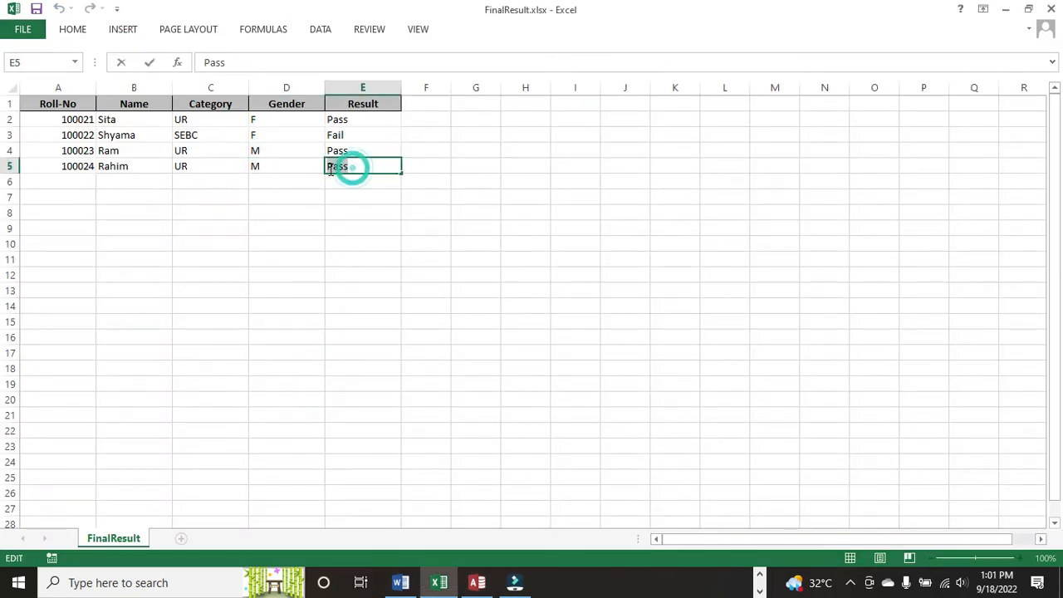
{"action": "key", "text": "ctrl+c"}
{"action": "key", "text": "alt+Tab"}
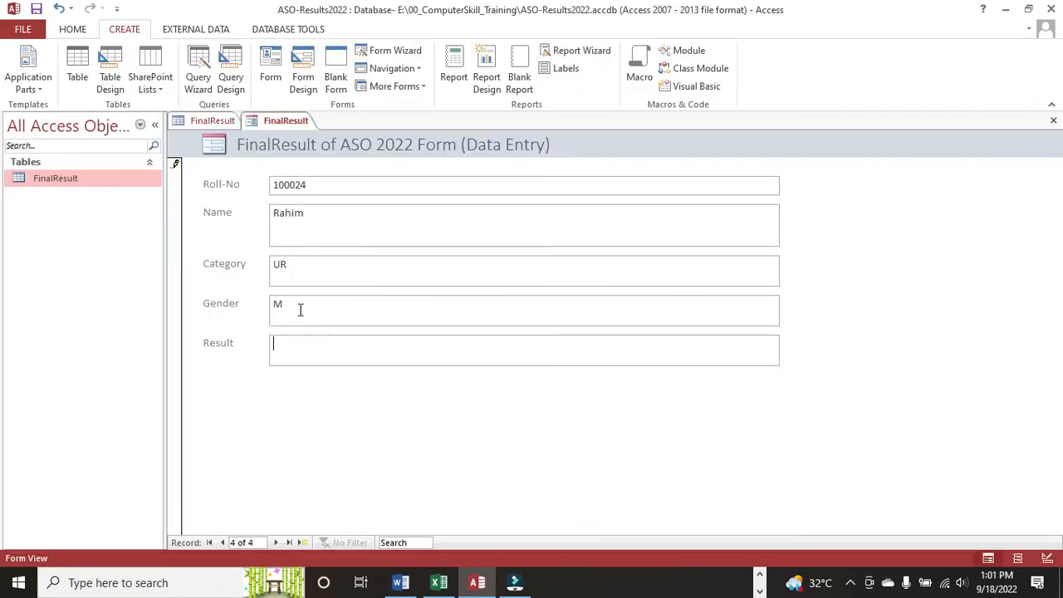
{"action": "key", "text": "ctrl+v"}
{"action": "left_click", "coordinate": [299, 543]}
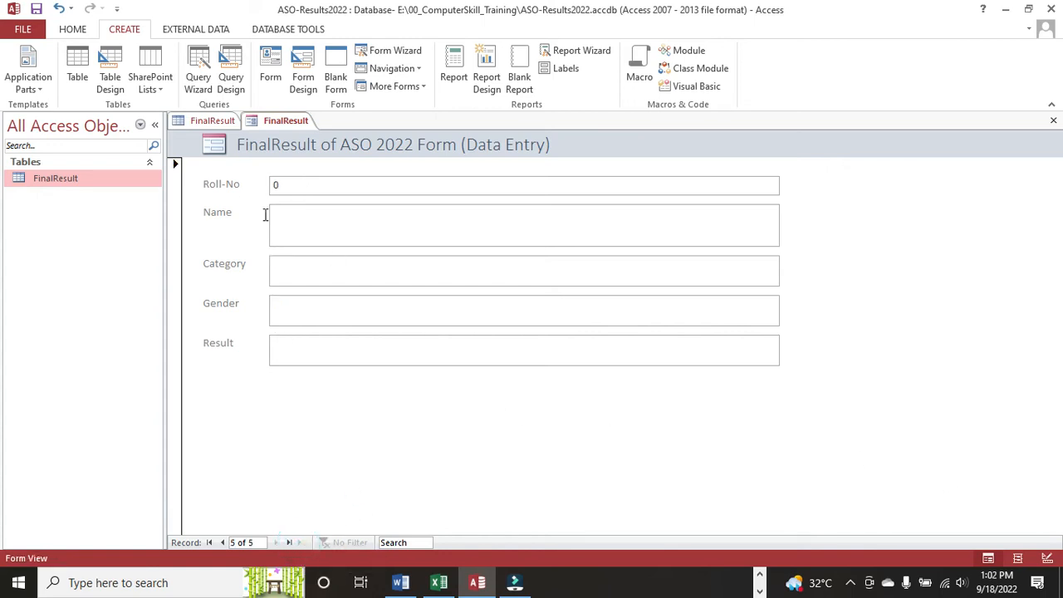
Save the form under the name FinalResult-DataEntryForm
{"action": "left_click", "coordinate": [36, 10]}
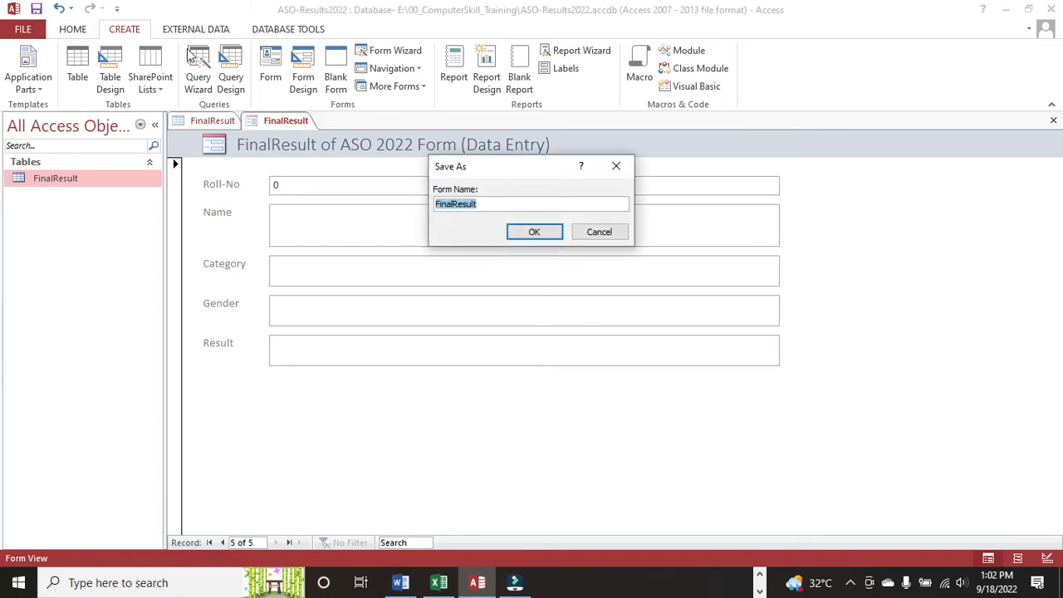
{"action": "left_click", "coordinate": [488, 205]}
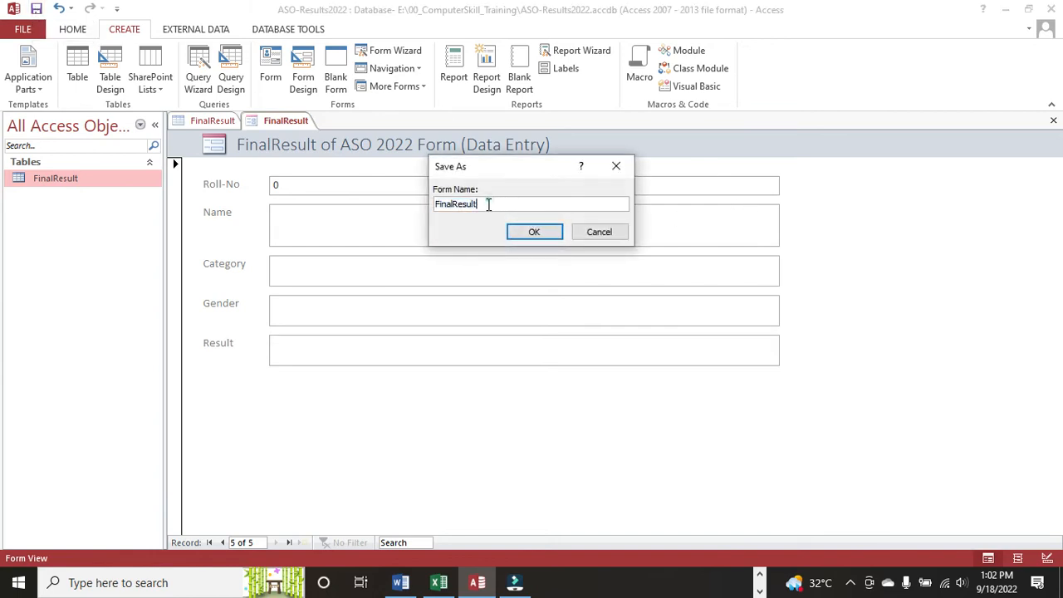
{"action": "type", "text": "-DataEntryForm"}
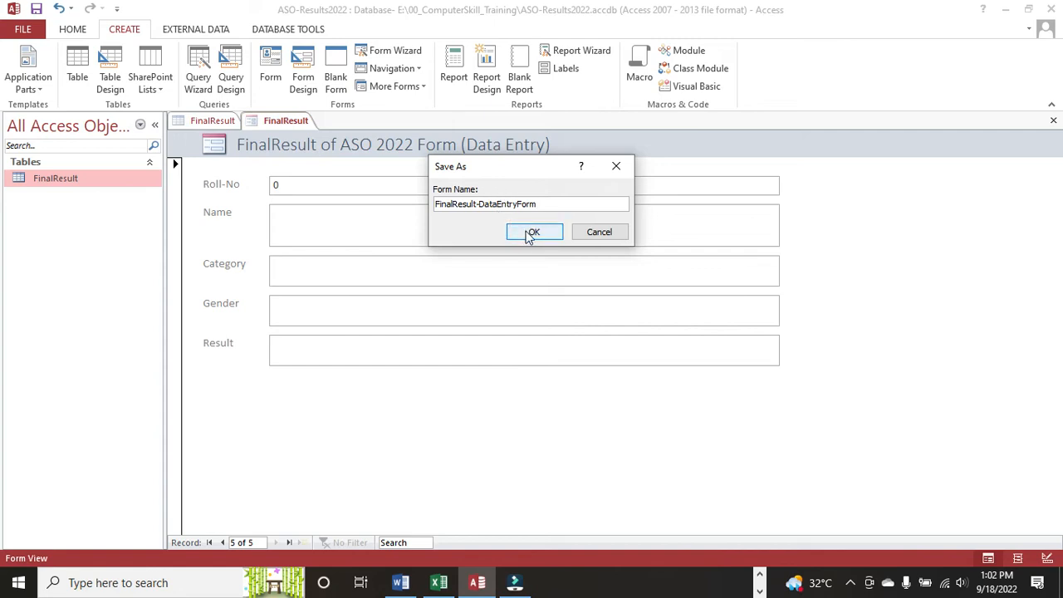
{"action": "left_click", "coordinate": [533, 233]}
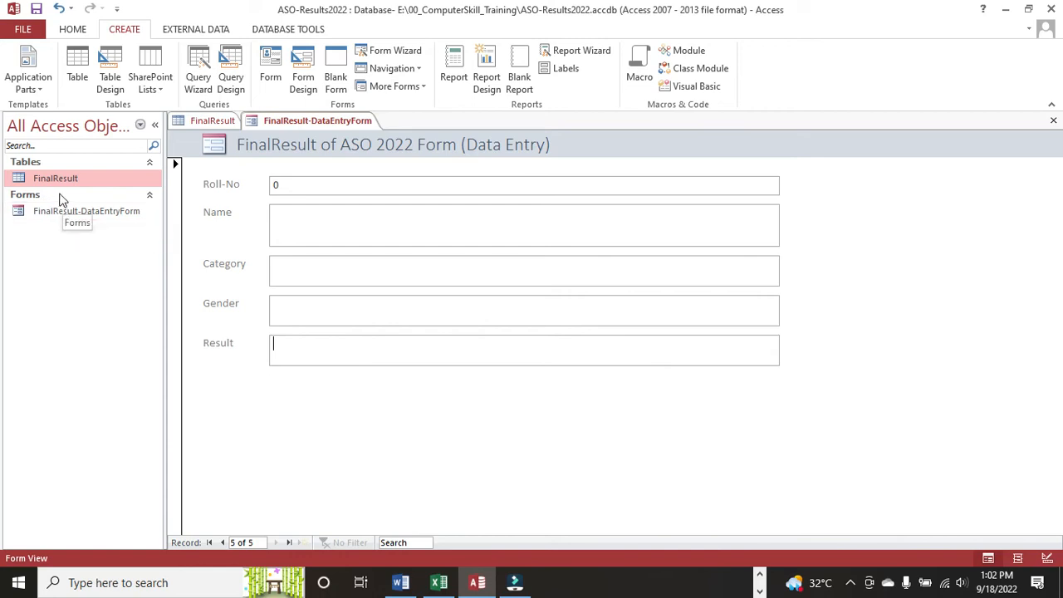
Open the FinalResult table and compare its records with the data entry form
{"action": "right_click", "coordinate": [66, 179]}
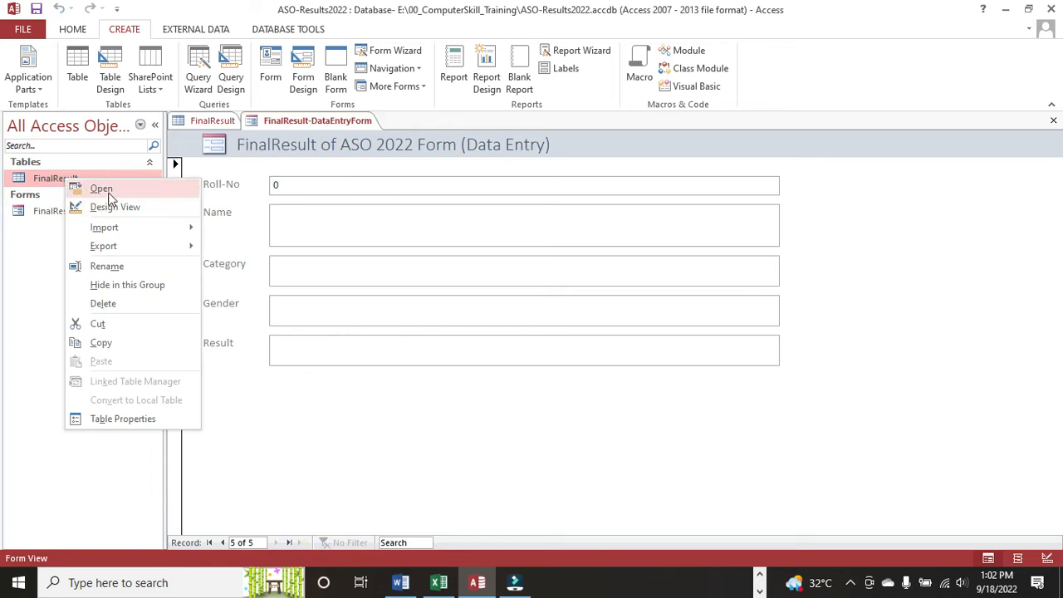
{"action": "left_click", "coordinate": [105, 191]}
{"action": "left_click", "coordinate": [272, 252]}
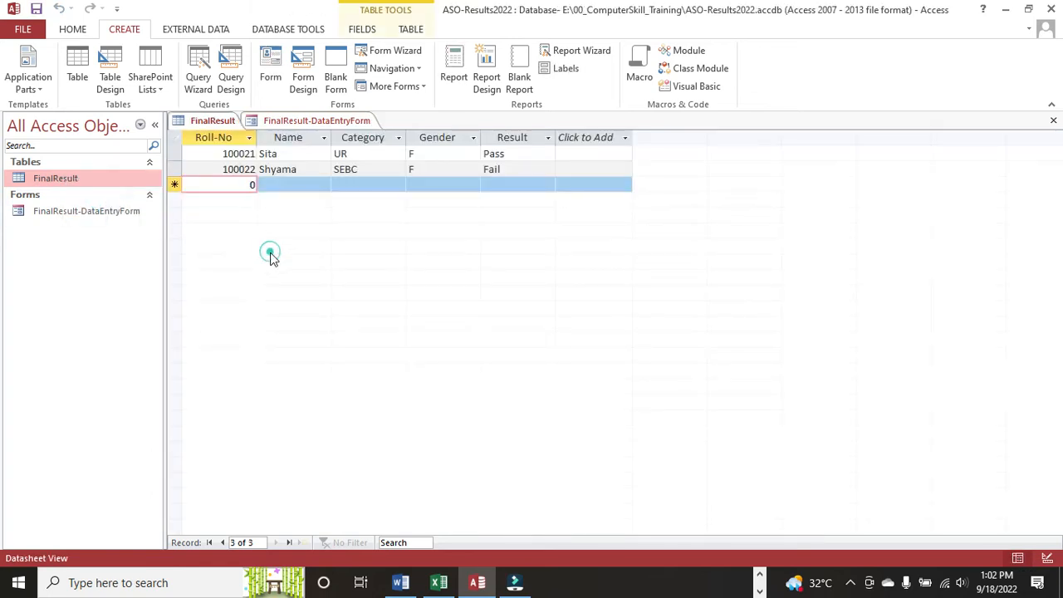
{"action": "left_click", "coordinate": [63, 210]}
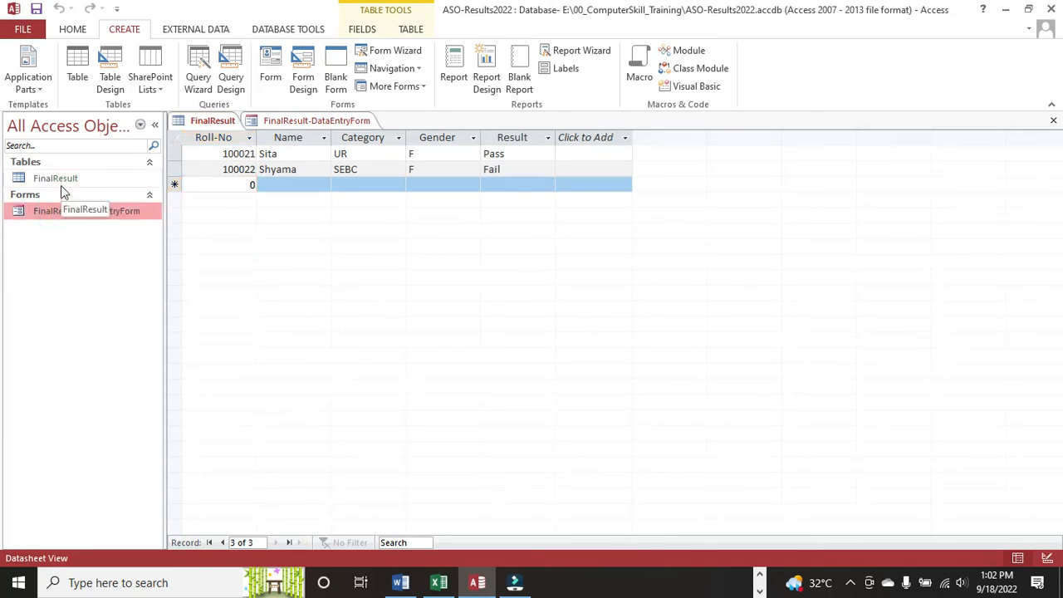
{"action": "left_click", "coordinate": [60, 178]}
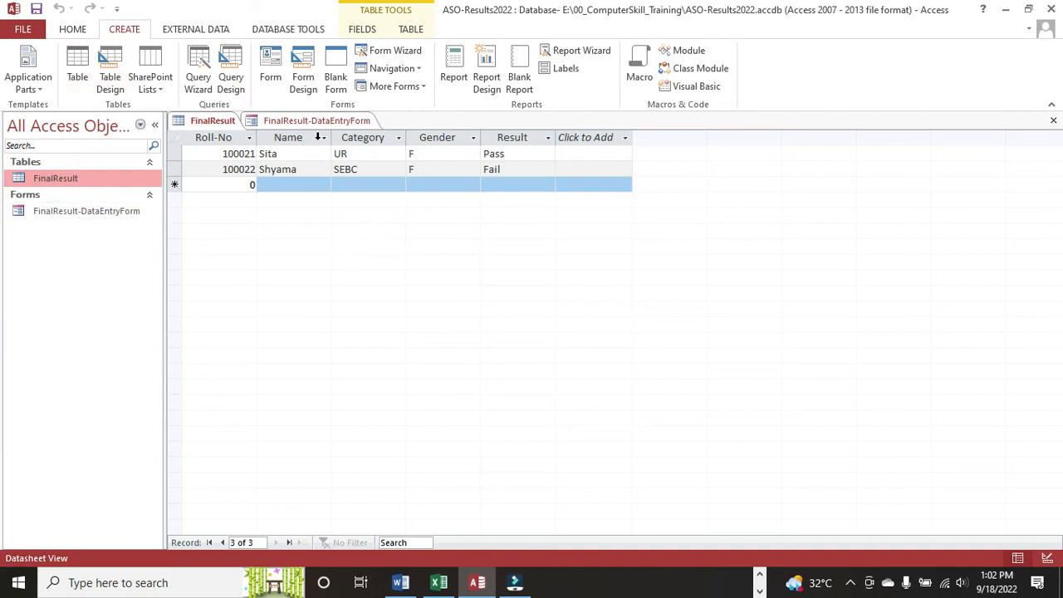
{"action": "left_click", "coordinate": [322, 123]}
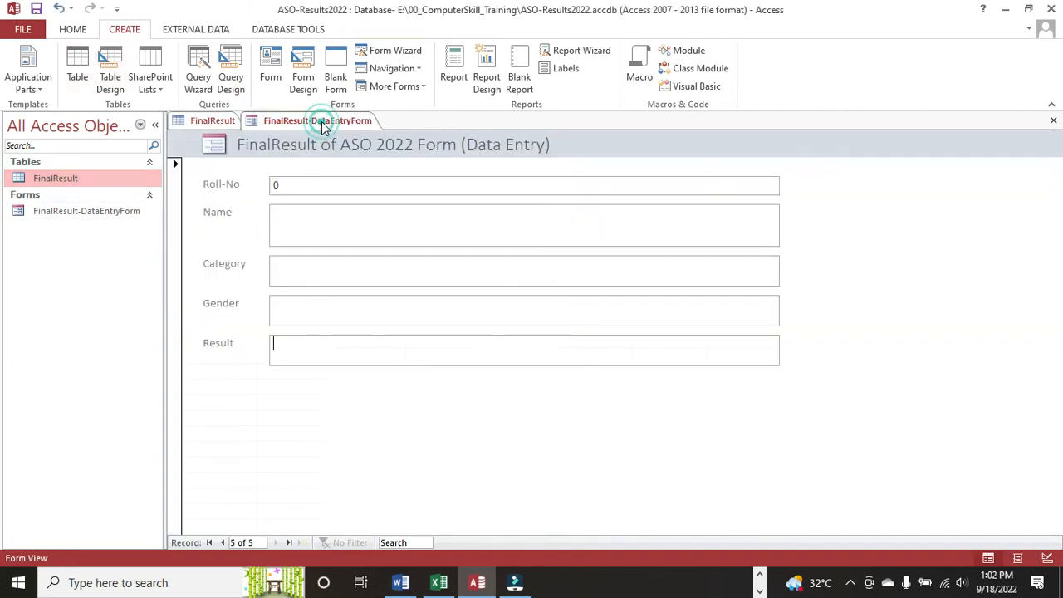
{"action": "left_click", "coordinate": [212, 123]}
Bring up FinalResult-DataEntryForm and step back through its records to the first one
{"action": "left_click", "coordinate": [66, 213]}
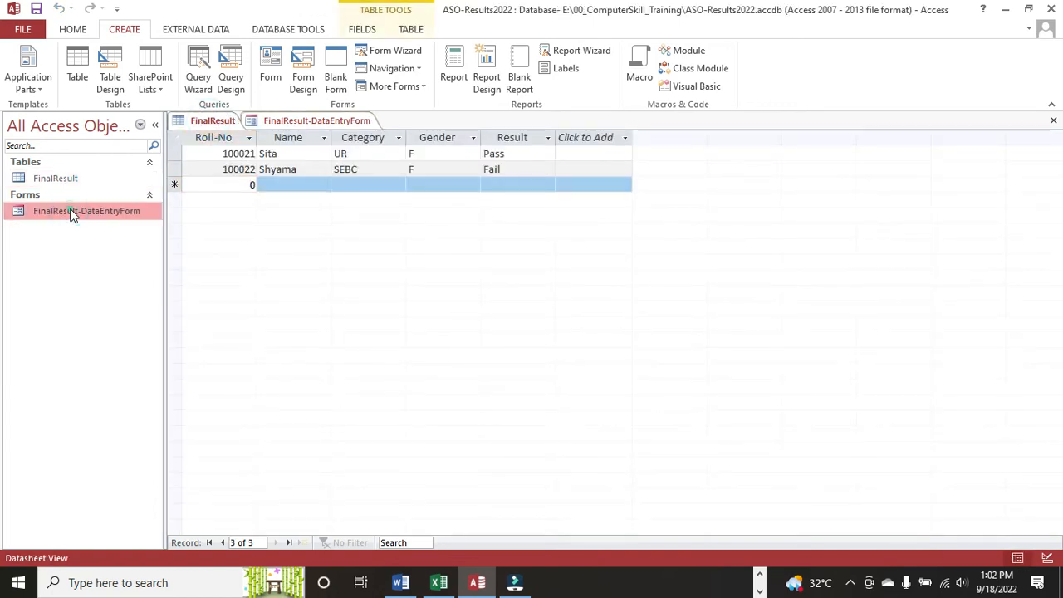
{"action": "double_click", "coordinate": [72, 214]}
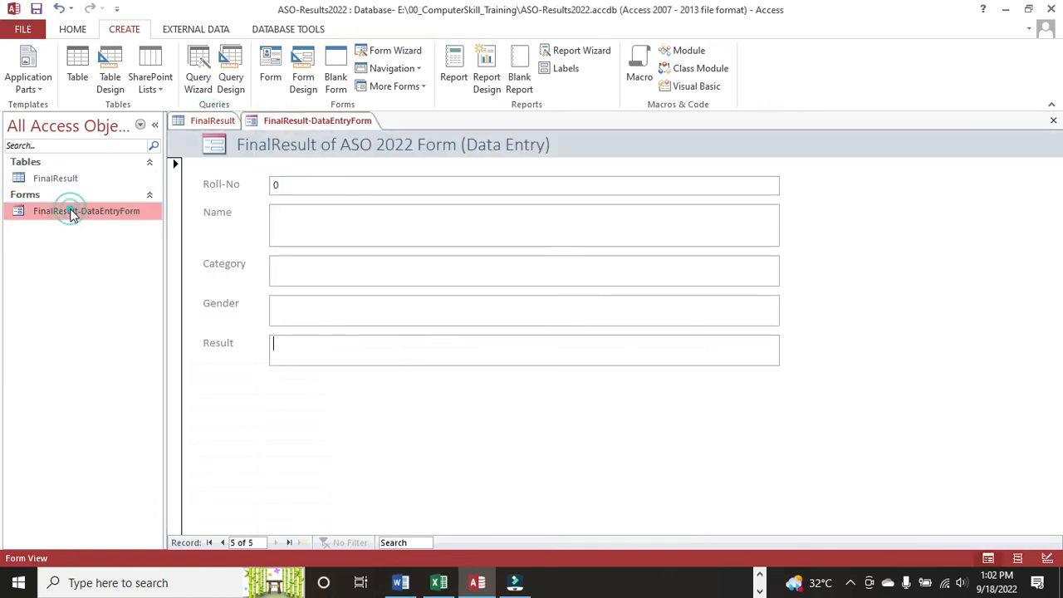
{"action": "left_click", "coordinate": [223, 544]}
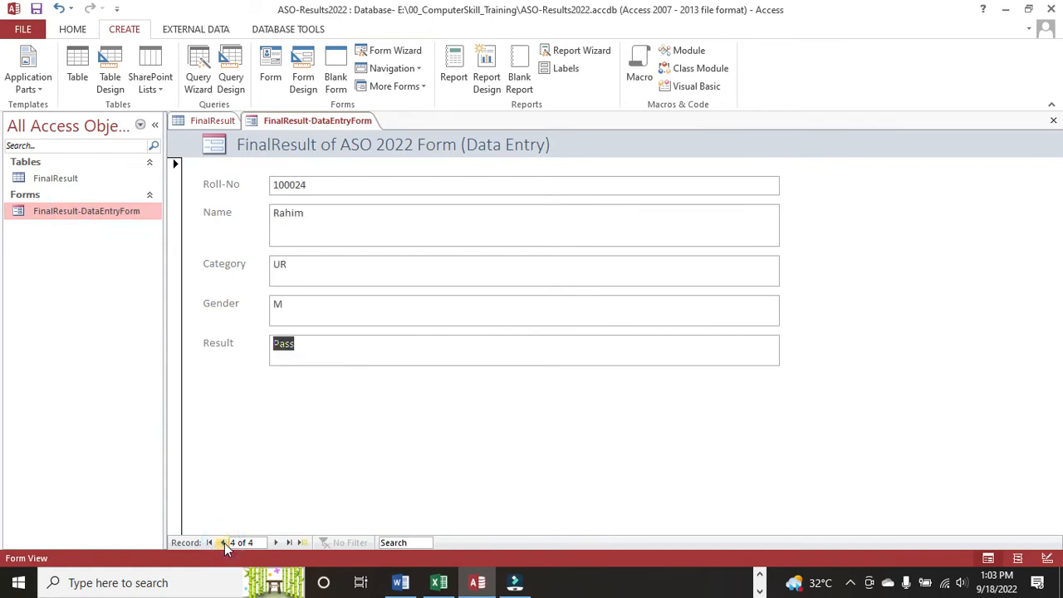
{"action": "left_click", "coordinate": [224, 543]}
{"action": "left_click", "coordinate": [224, 544]}
{"action": "left_click", "coordinate": [223, 544]}
View the properties of FinalResult-DataEntryForm without changing them and return to the open form
{"action": "right_click", "coordinate": [95, 216]}
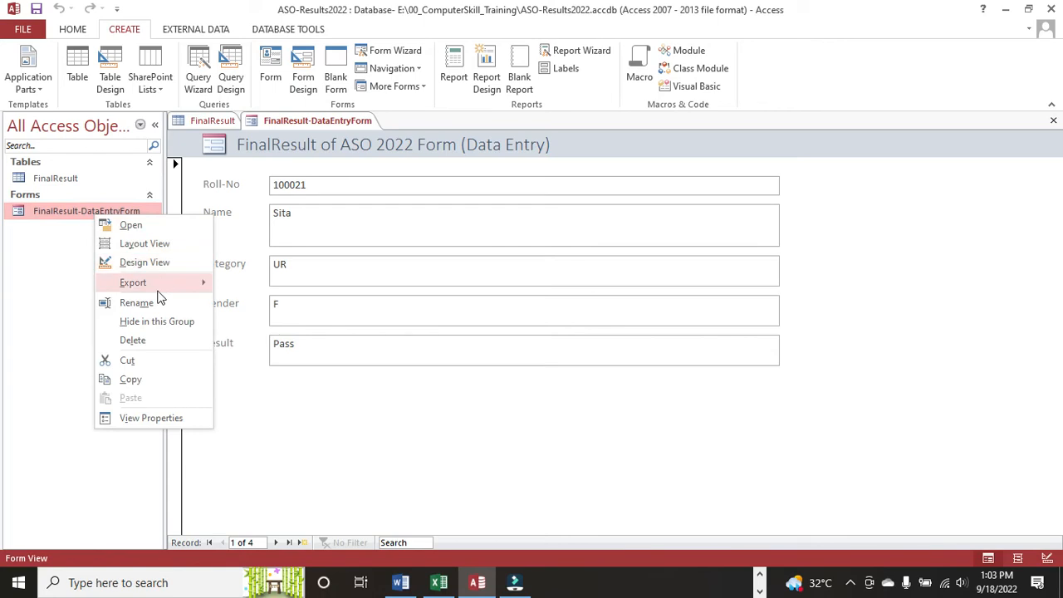
{"action": "mouse_move", "coordinate": [161, 297]}
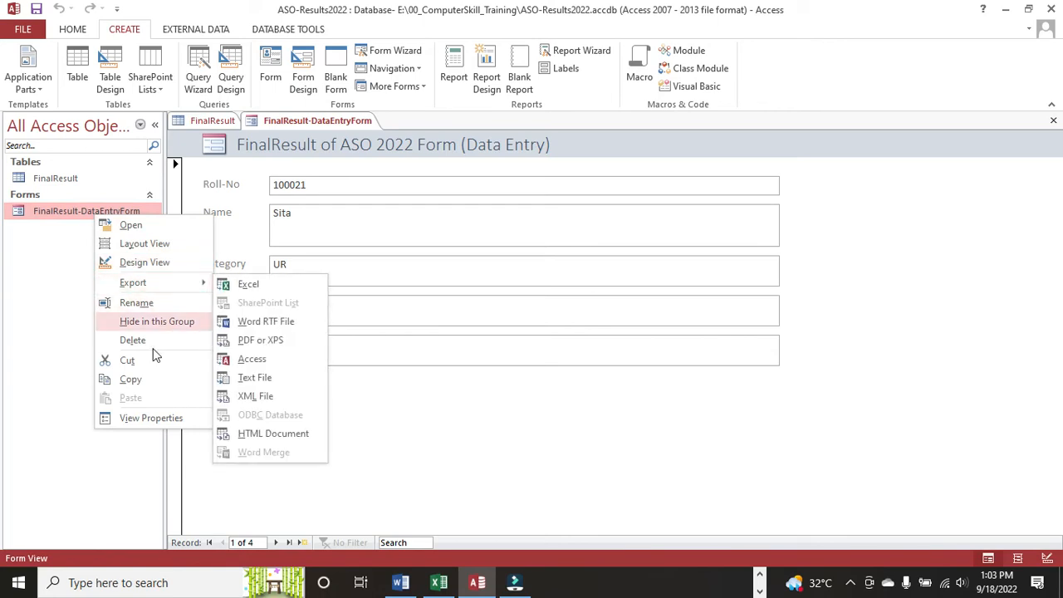
{"action": "left_click", "coordinate": [159, 422]}
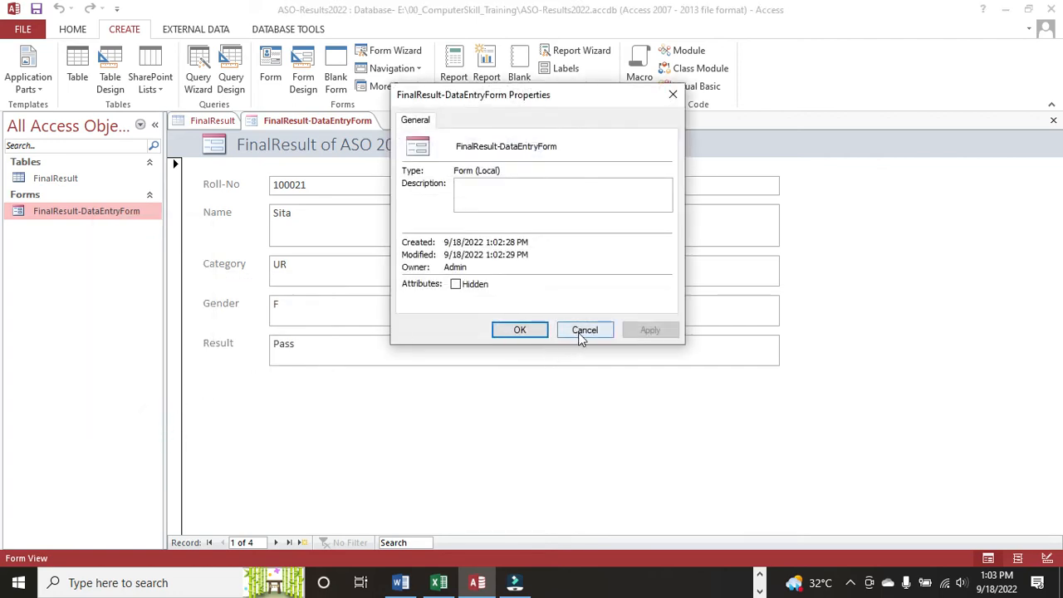
{"action": "left_click", "coordinate": [586, 330]}
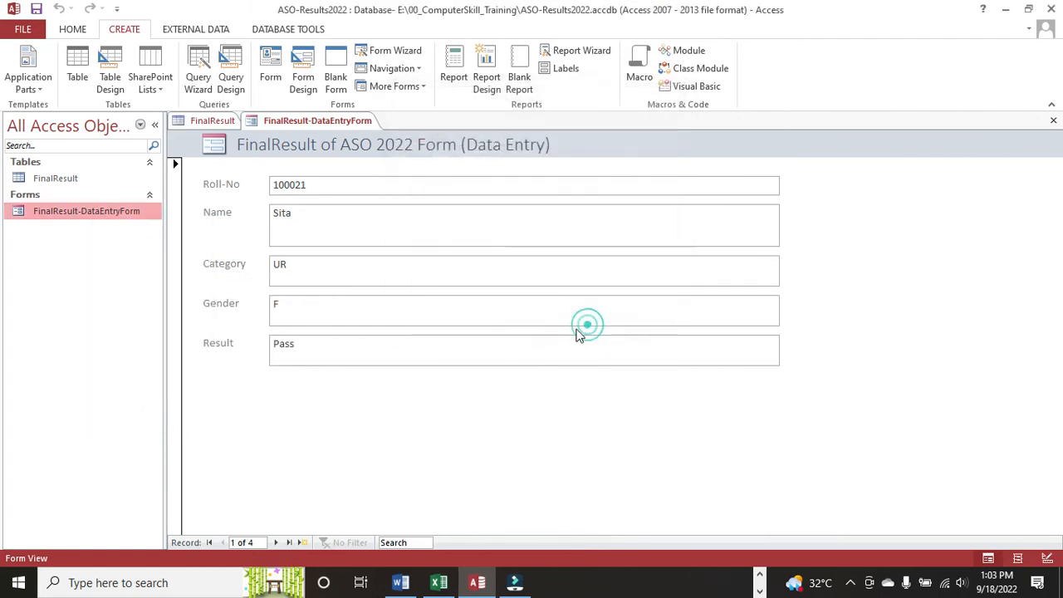
{"action": "right_click", "coordinate": [117, 215]}
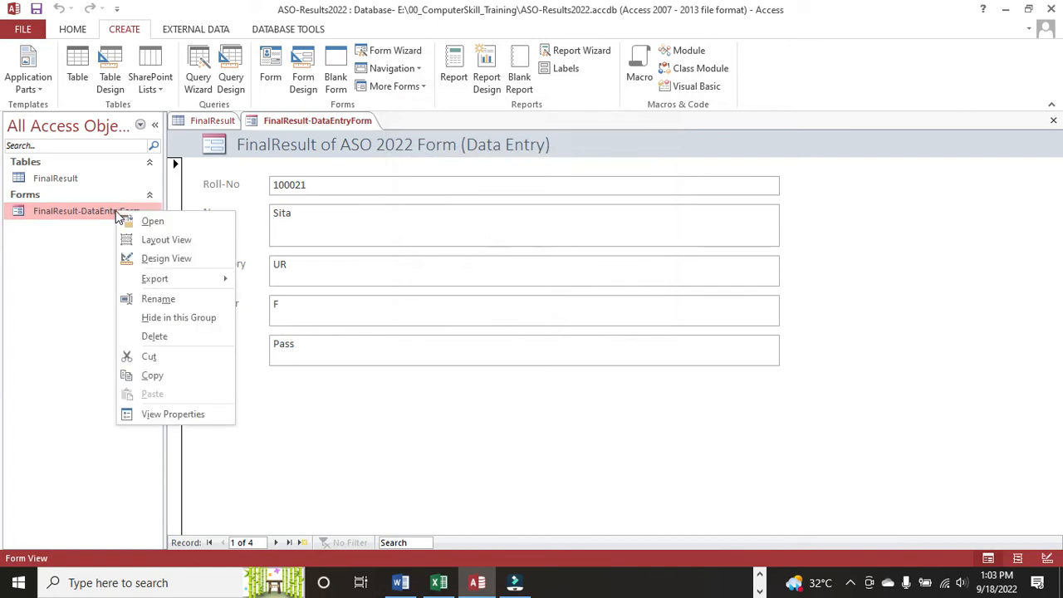
{"action": "left_click", "coordinate": [185, 225]}
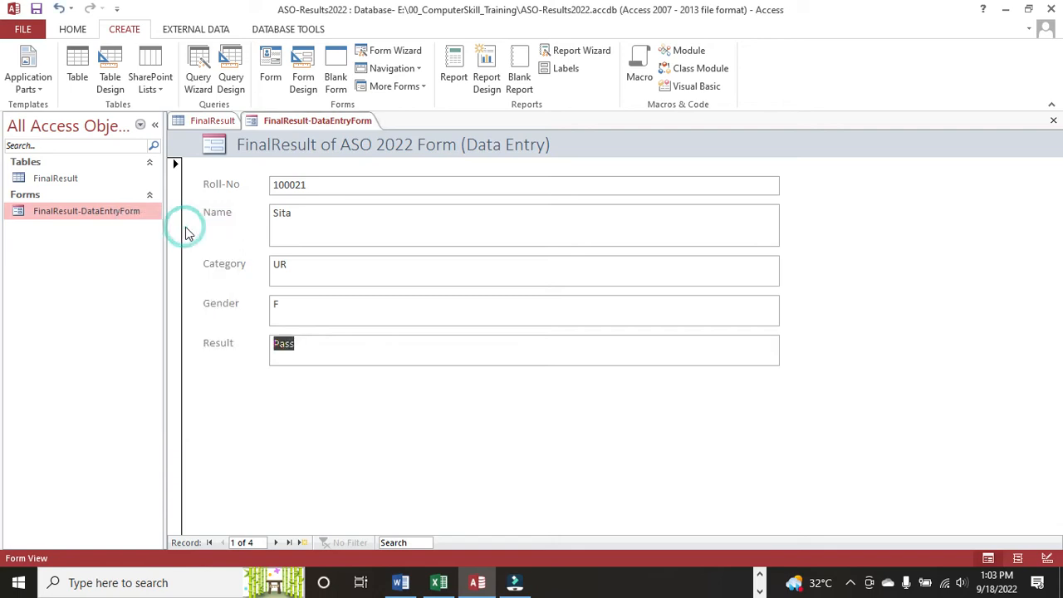
Open the FinalResult table in Design View as read-only
{"action": "left_click", "coordinate": [50, 179]}
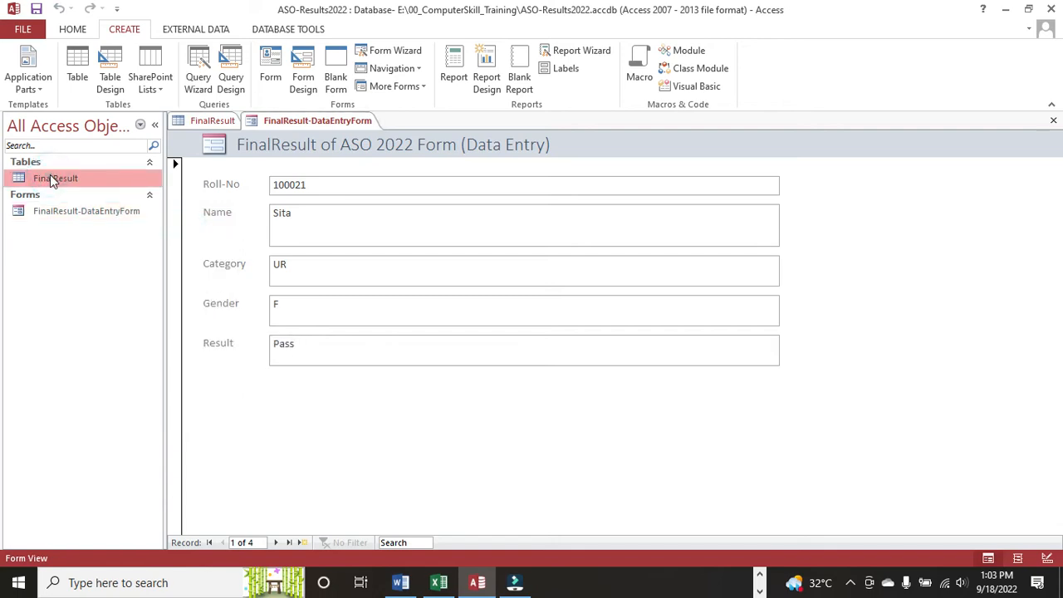
{"action": "double_click", "coordinate": [49, 178]}
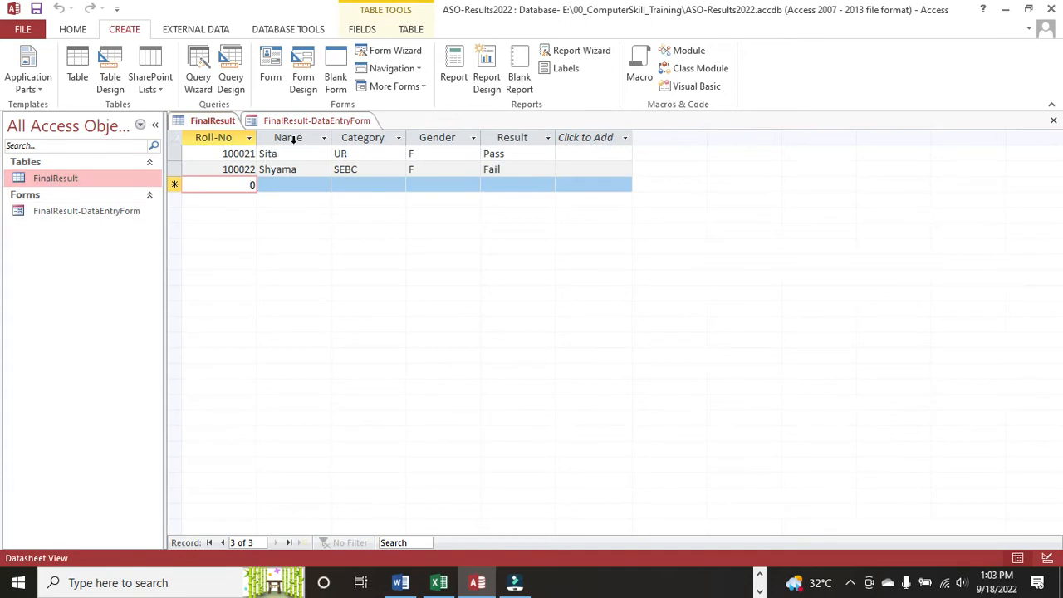
{"action": "right_click", "coordinate": [81, 181]}
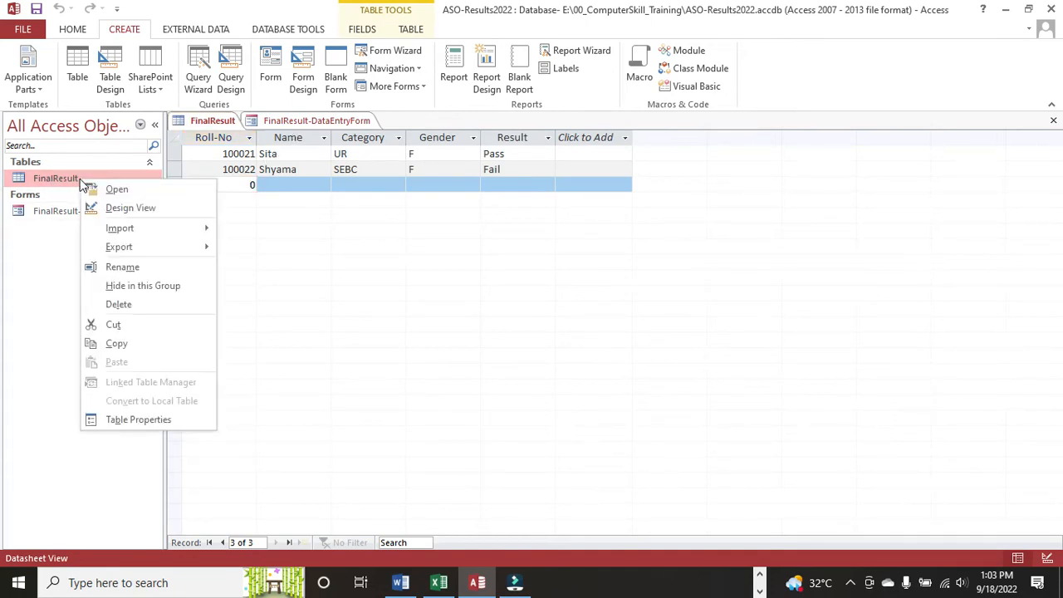
{"action": "left_click", "coordinate": [158, 208]}
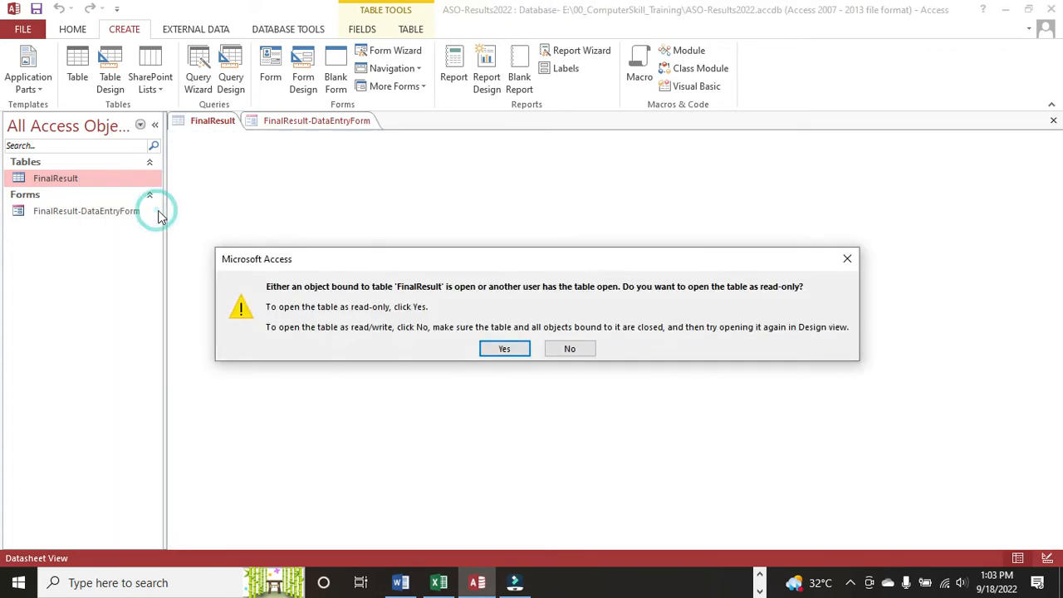
{"action": "left_click", "coordinate": [498, 351]}
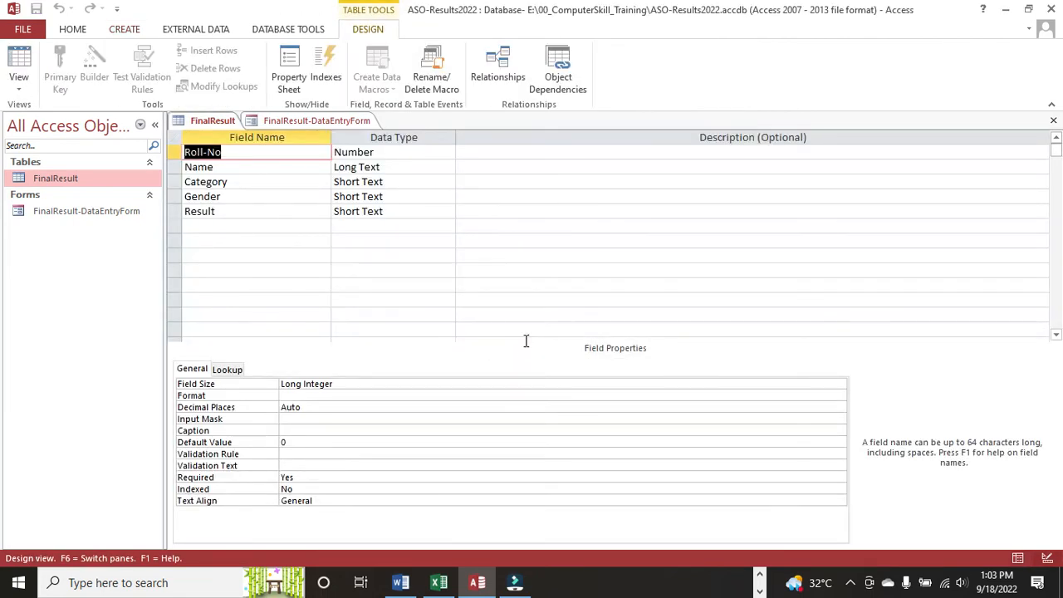
Switch the FinalResult table to Datasheet View to reload its records
{"action": "left_click", "coordinate": [48, 215]}
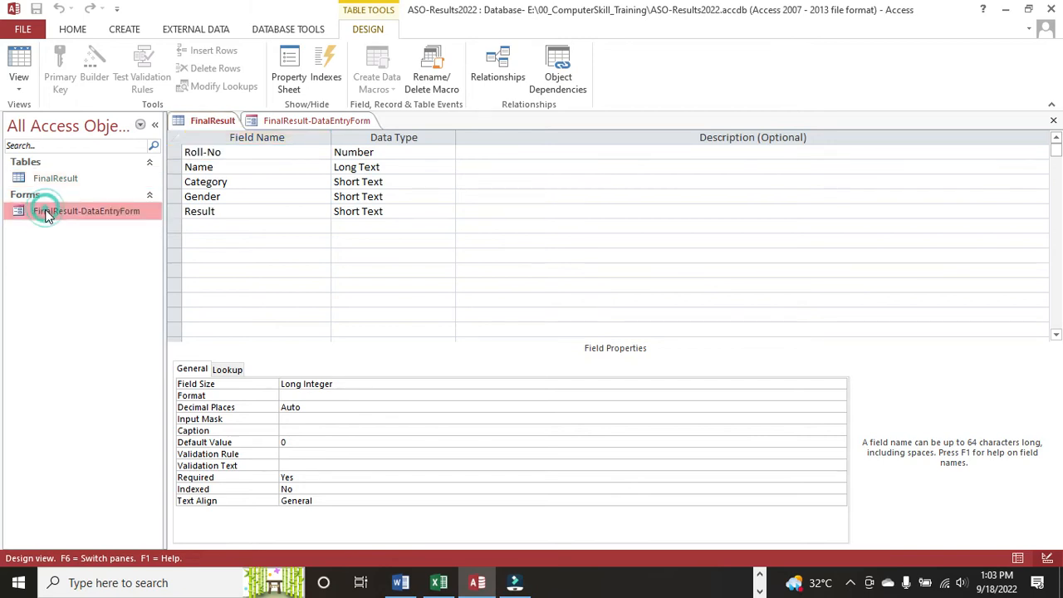
{"action": "left_click", "coordinate": [20, 89]}
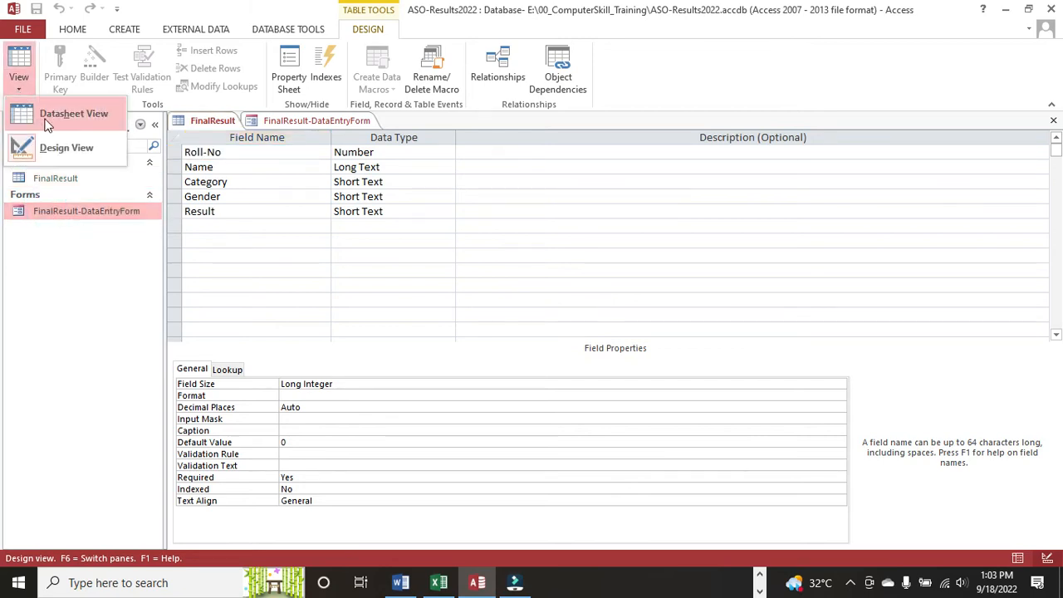
{"action": "left_click", "coordinate": [20, 118]}
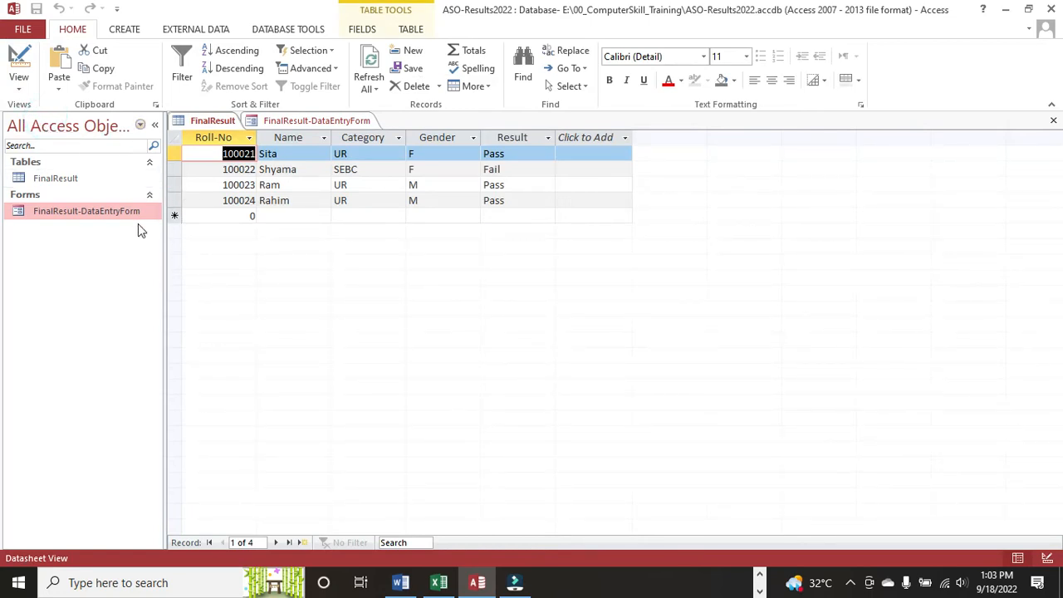
{"action": "left_click", "coordinate": [240, 270]}
{"action": "left_click", "coordinate": [65, 178]}
{"action": "double_click", "coordinate": [64, 178]}
{"action": "left_click", "coordinate": [369, 266]}
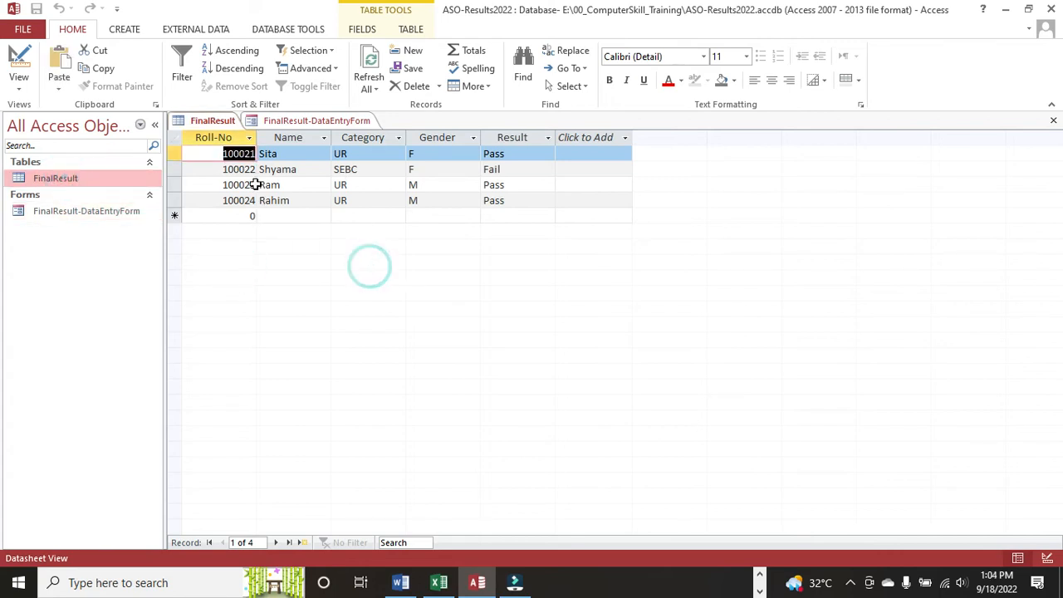
Examine the records in the FinalResult table, highlighting the last two rows together and several rows individually
{"action": "left_click", "coordinate": [308, 218]}
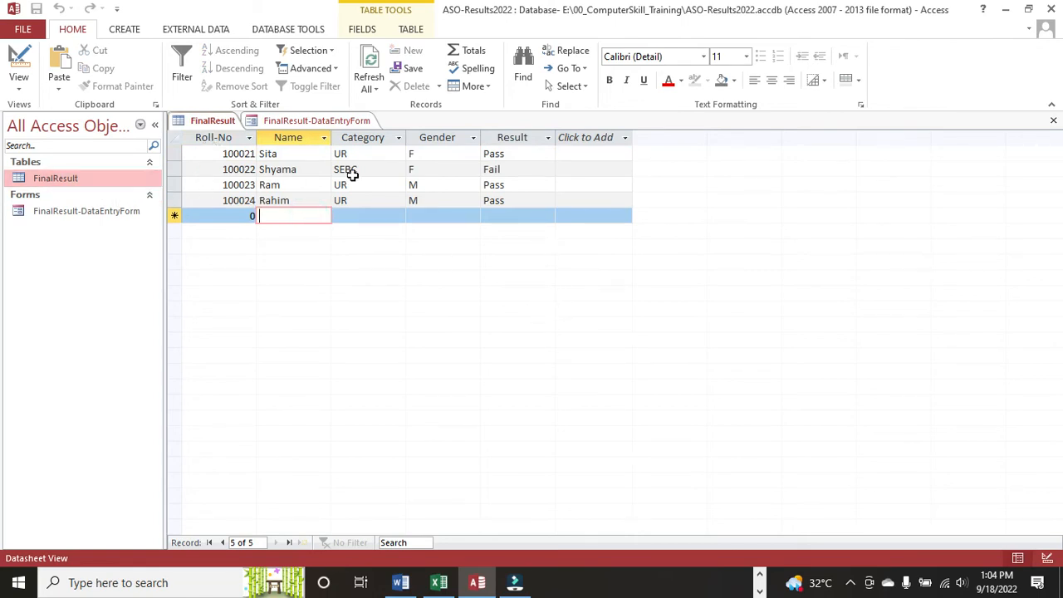
{"action": "left_click", "coordinate": [330, 120]}
{"action": "left_click", "coordinate": [209, 120]}
{"action": "left_click_drag", "start_coordinate": [171, 184], "coordinate": [171, 200]}
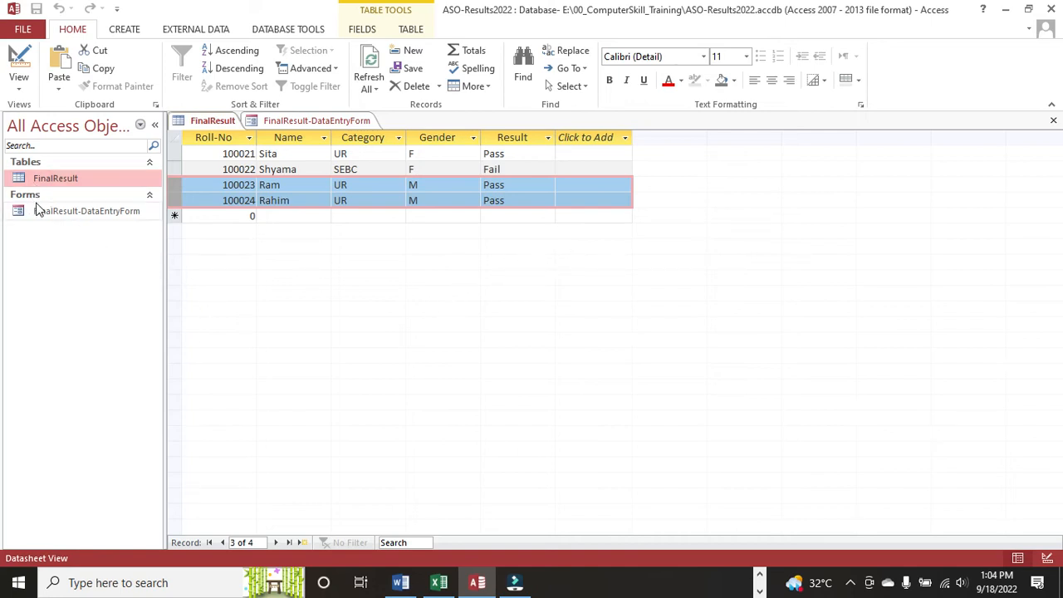
{"action": "left_click", "coordinate": [499, 218]}
{"action": "left_click", "coordinate": [373, 275]}
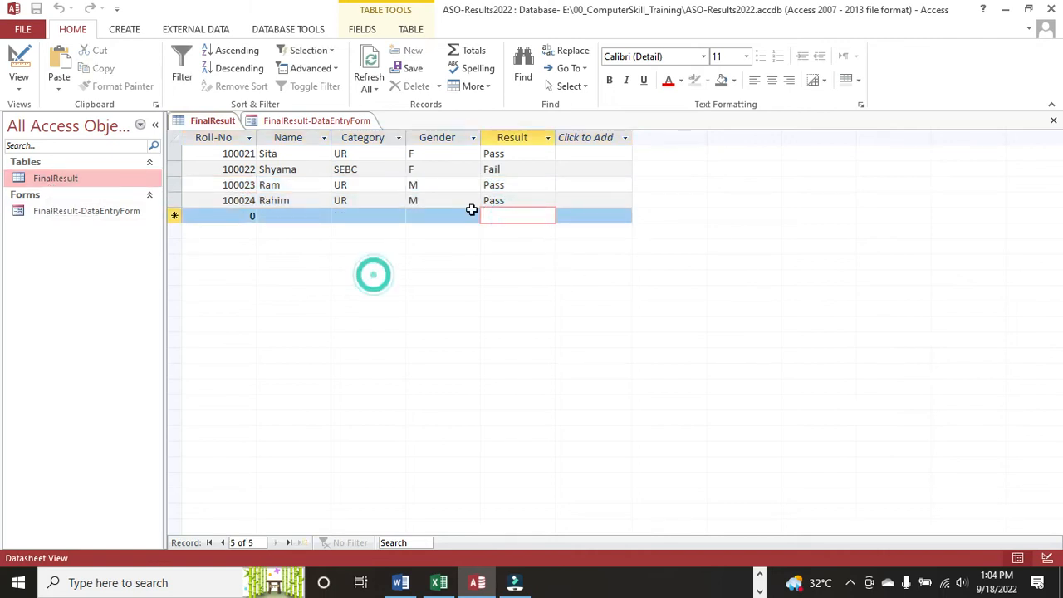
{"action": "left_click", "coordinate": [176, 157]}
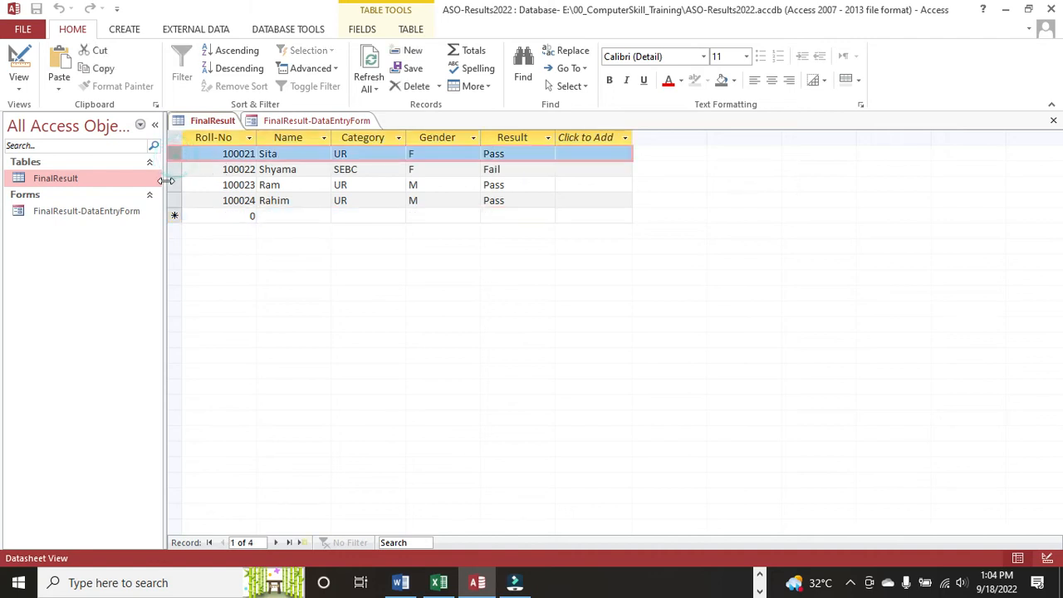
{"action": "left_click", "coordinate": [172, 186]}
{"action": "left_click", "coordinate": [171, 200]}
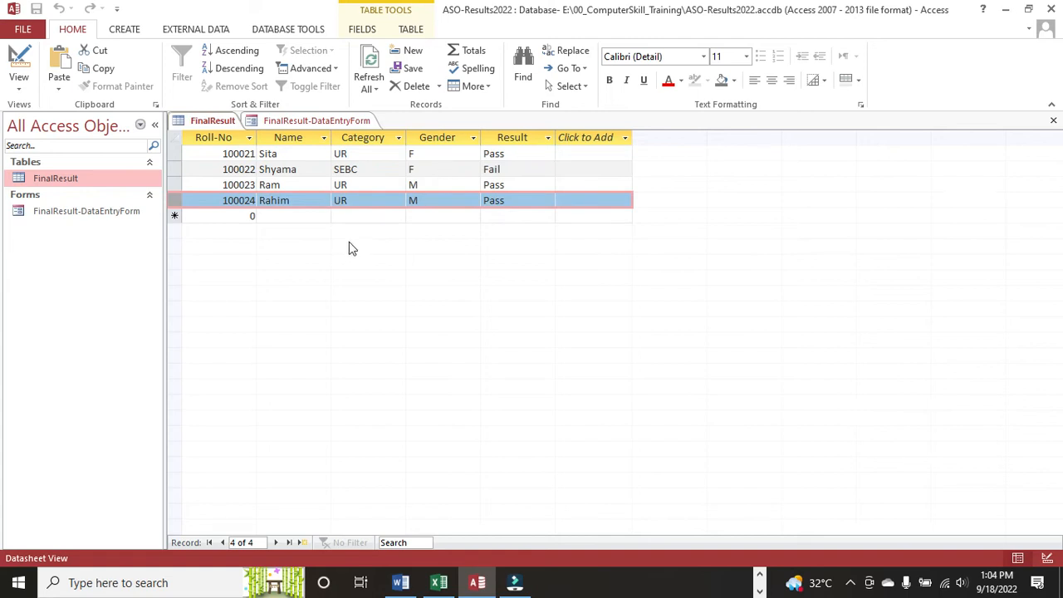
{"action": "right_click", "coordinate": [75, 184]}
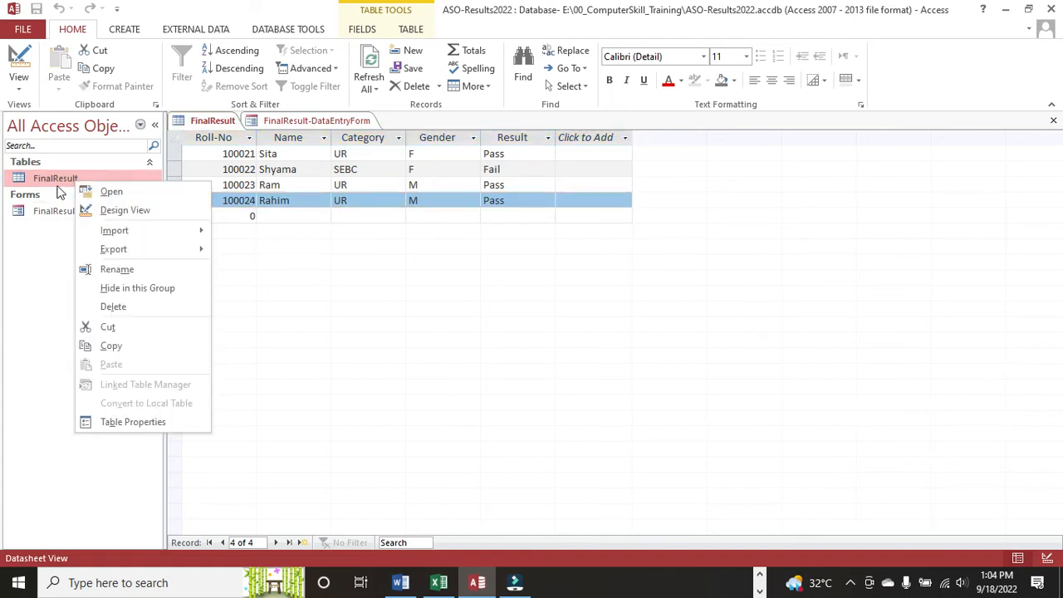
{"action": "left_click", "coordinate": [58, 185]}
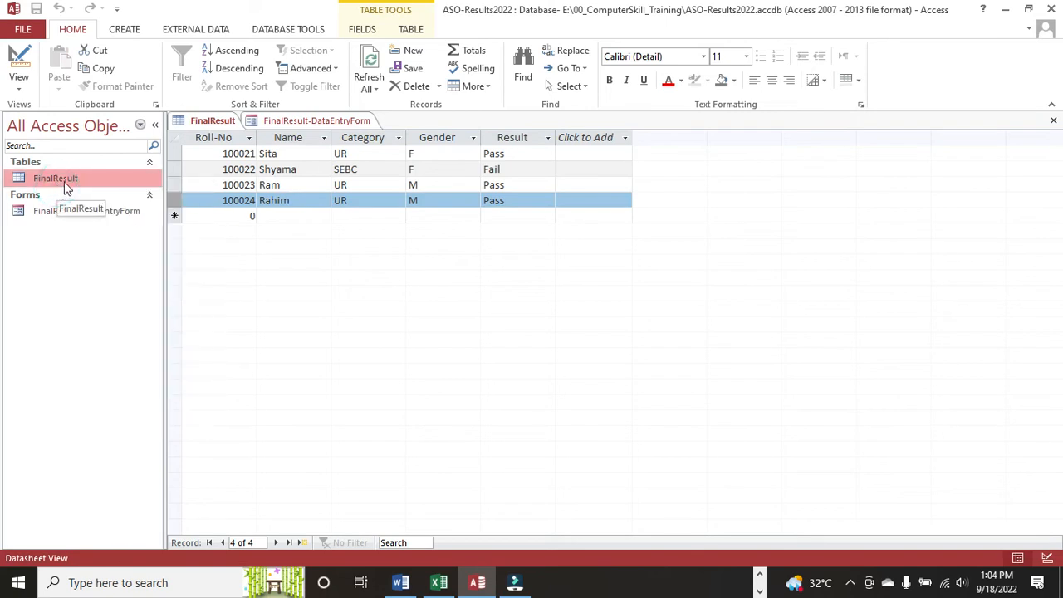
{"action": "left_click", "coordinate": [123, 30]}
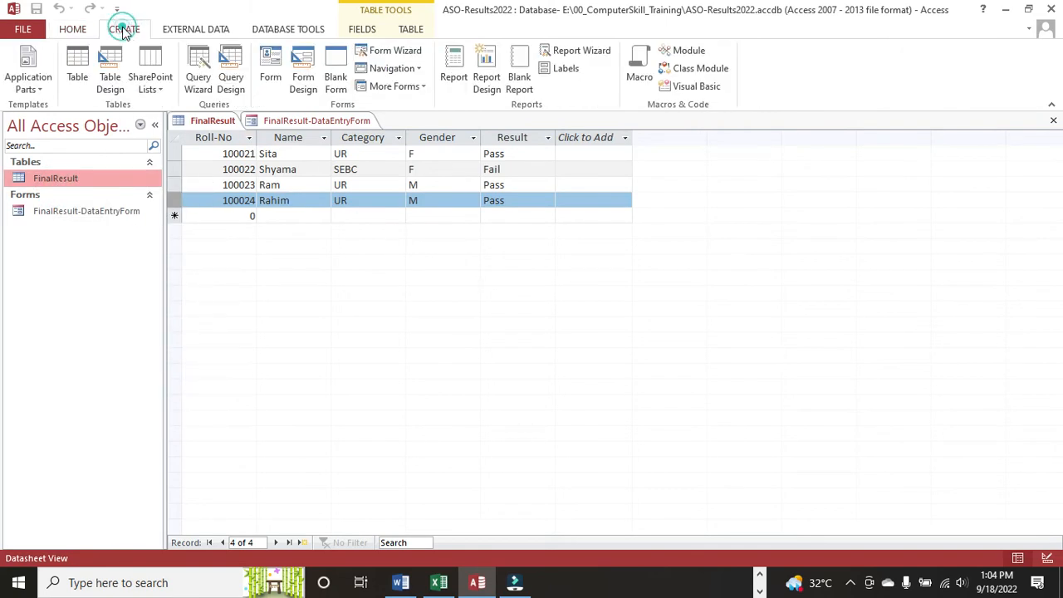
{"action": "left_click", "coordinate": [487, 67]}
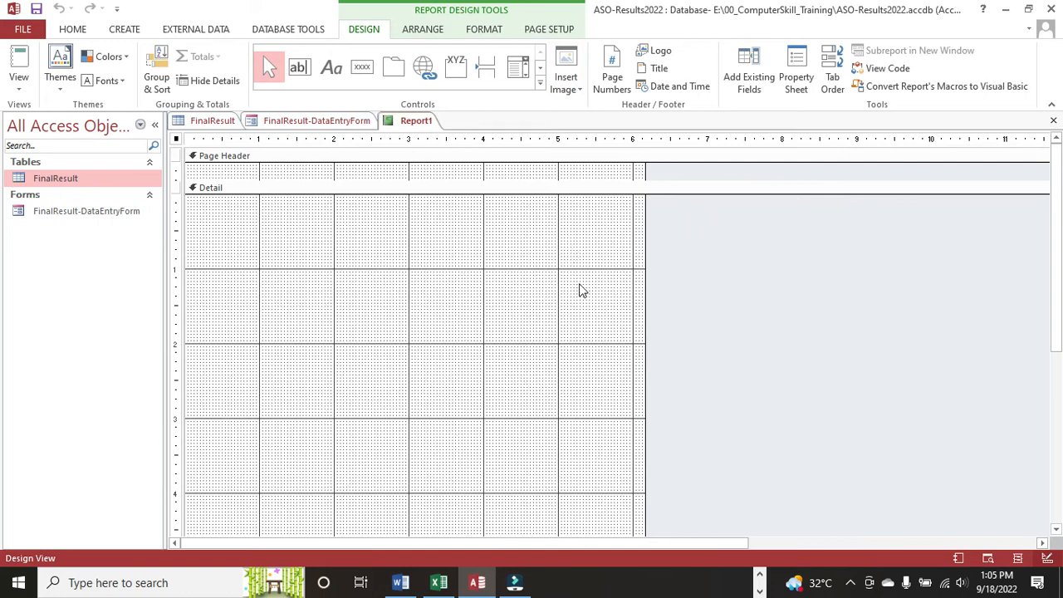
{"action": "scroll", "coordinate": [441, 318], "scroll_direction": "down", "scroll_amount": 3}
{"action": "scroll", "coordinate": [440, 318], "scroll_direction": "up", "scroll_amount": 3}
{"action": "right_click", "coordinate": [415, 122]}
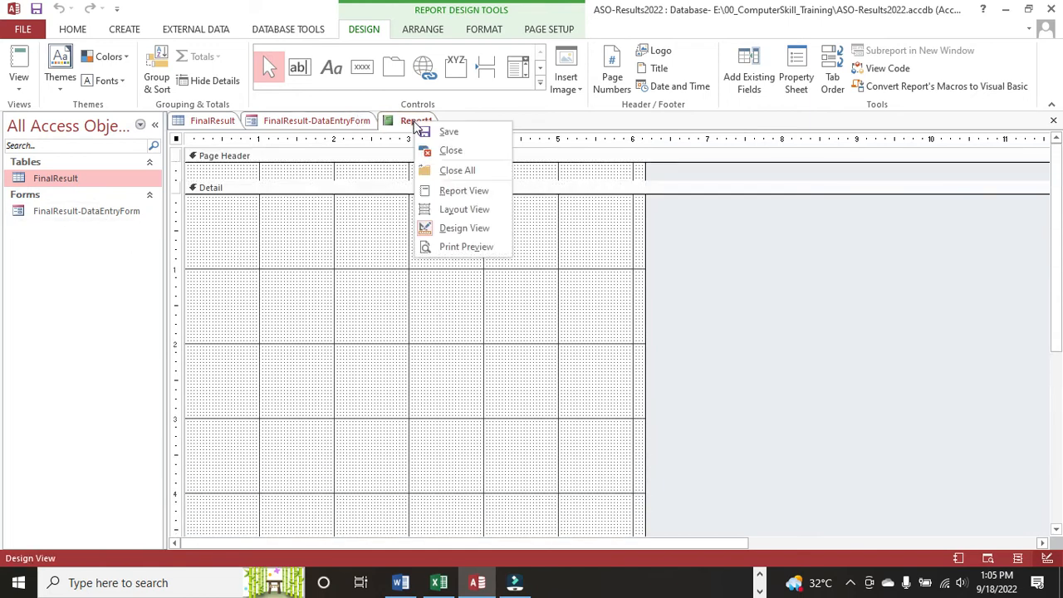
{"action": "left_click", "coordinate": [448, 152]}
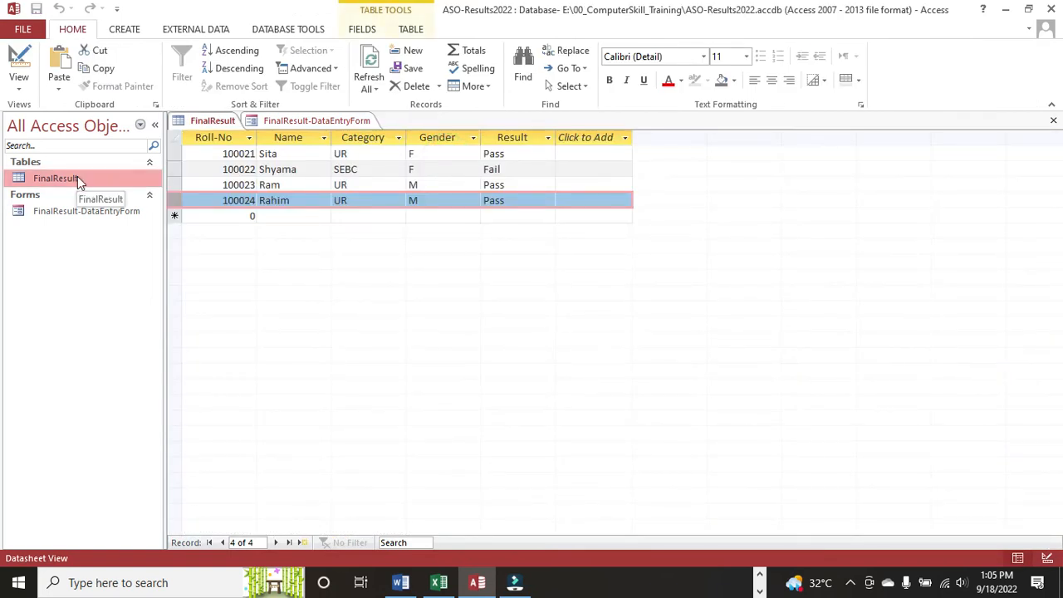
Create a report from the FinalResult table
{"action": "left_click", "coordinate": [125, 29]}
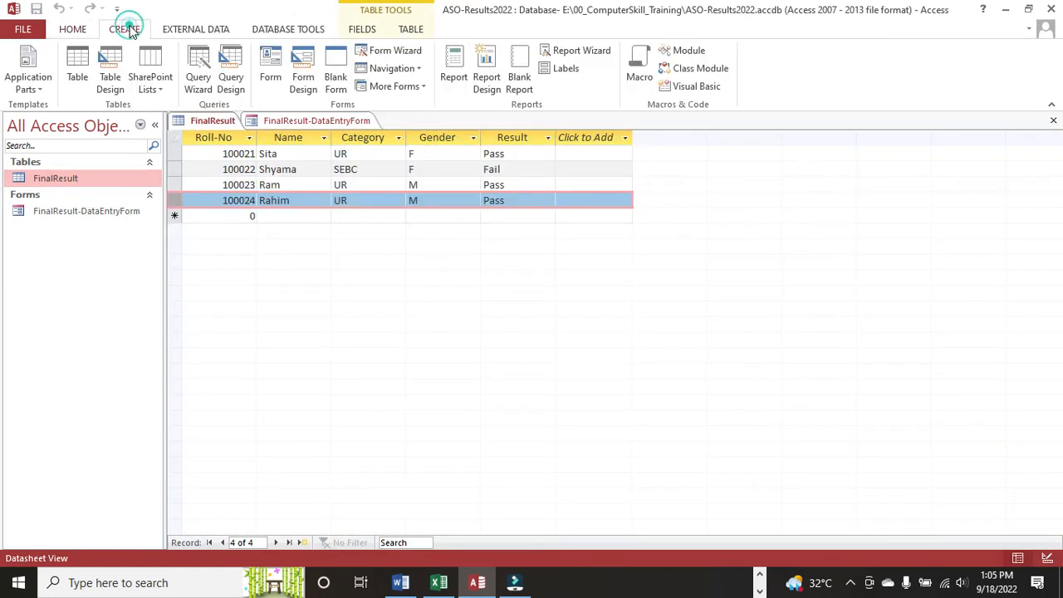
{"action": "left_click", "coordinate": [459, 75]}
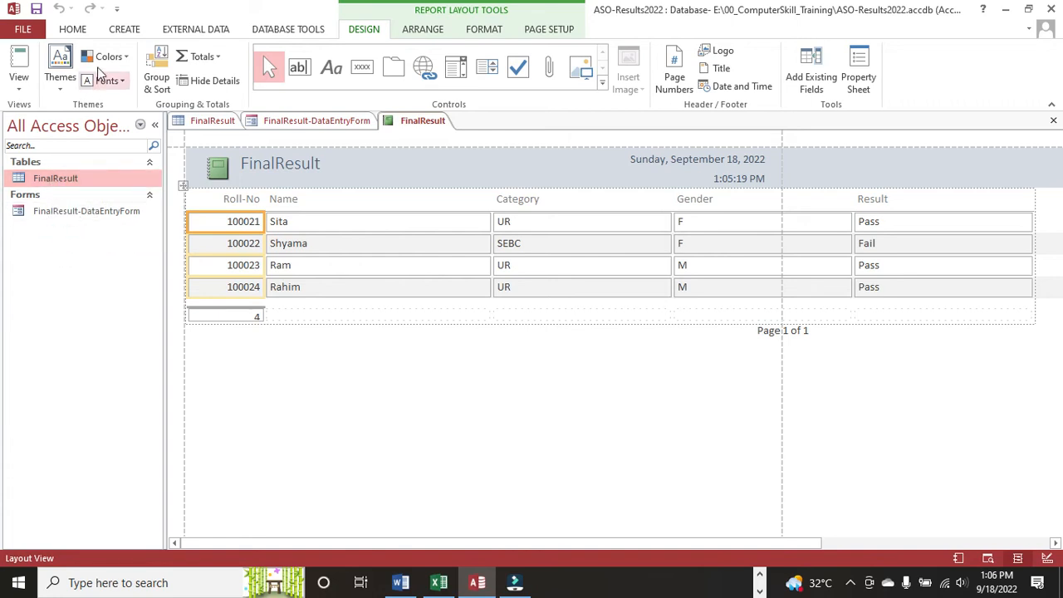
Create a new query in Design View and add the FinalResult table as its source
{"action": "left_click", "coordinate": [123, 29]}
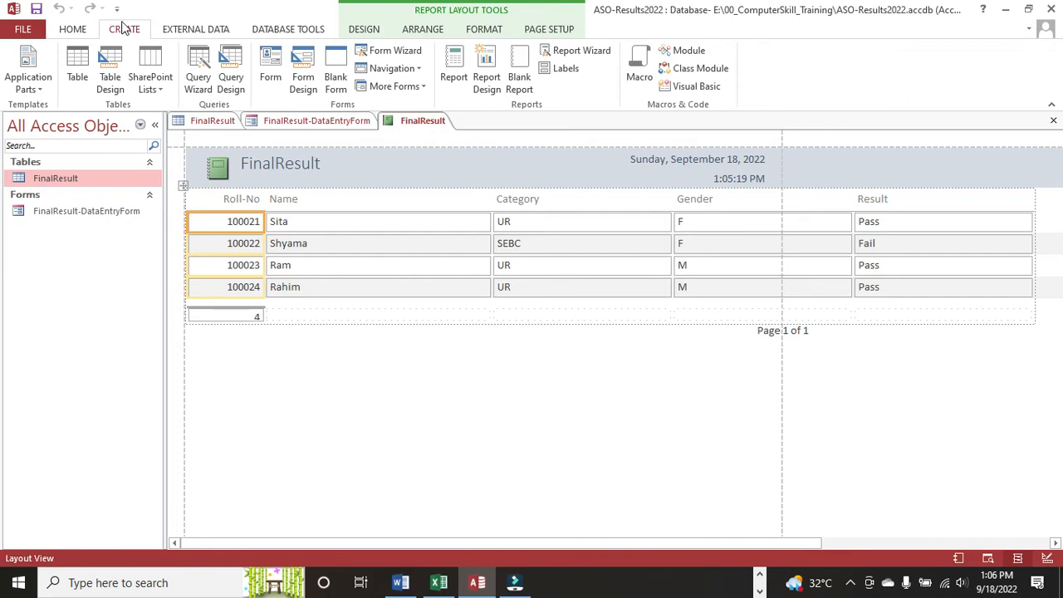
{"action": "left_click", "coordinate": [228, 71]}
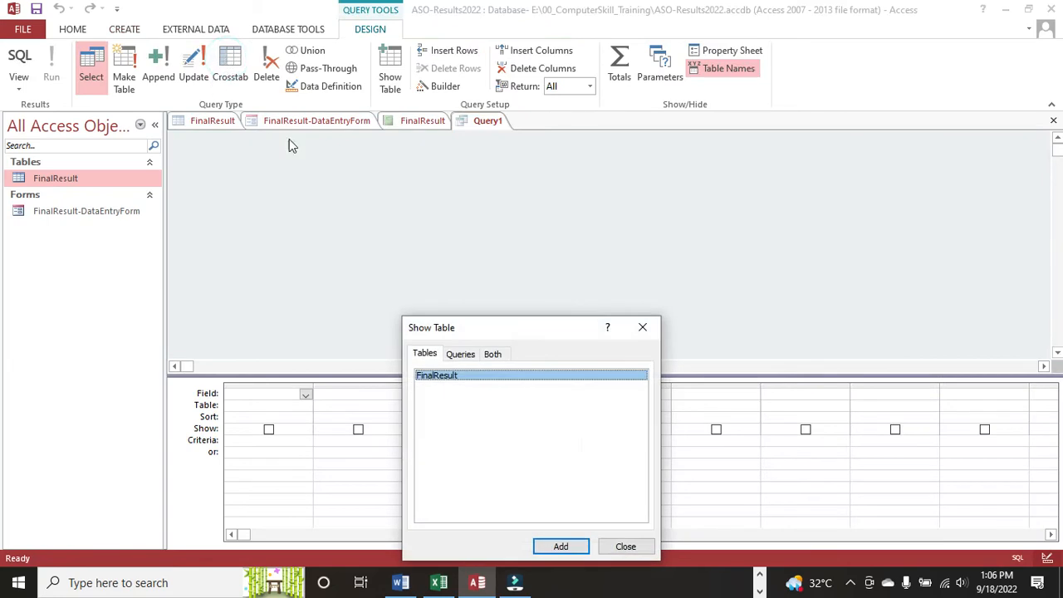
{"action": "left_click", "coordinate": [560, 547]}
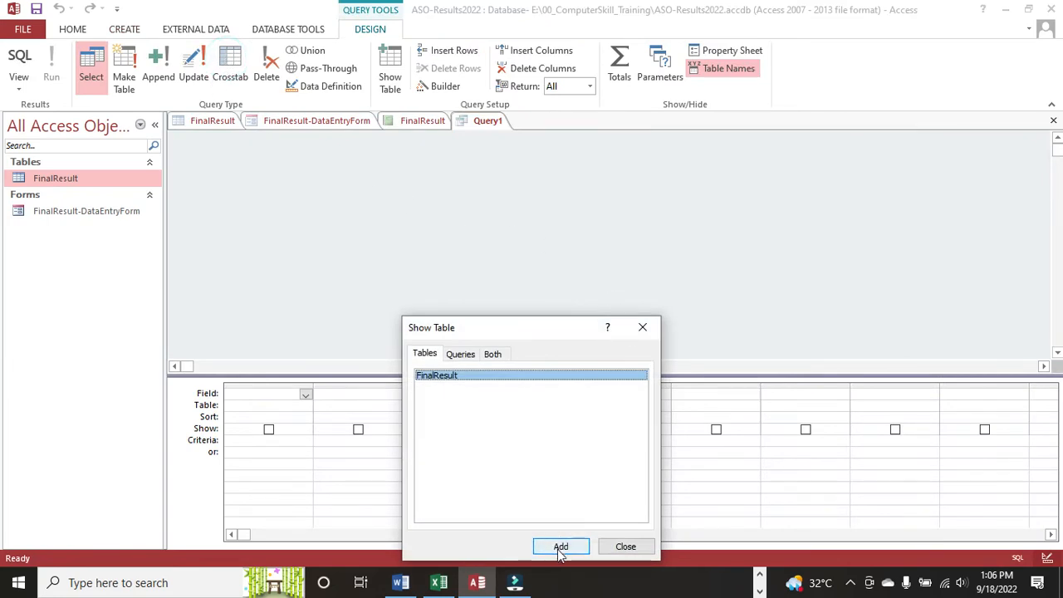
{"action": "left_click", "coordinate": [561, 548]}
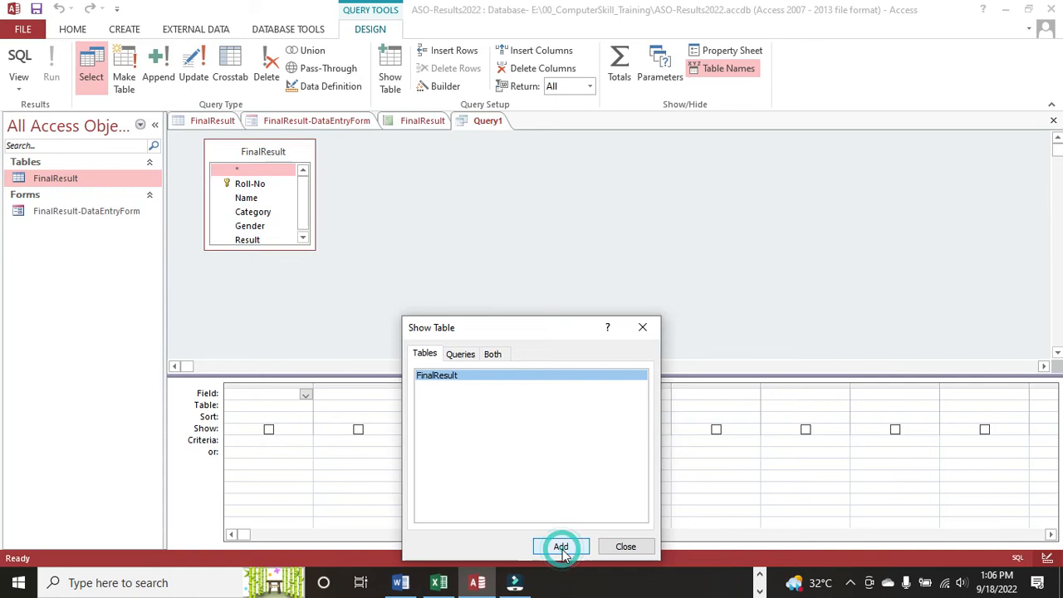
{"action": "left_click", "coordinate": [612, 553]}
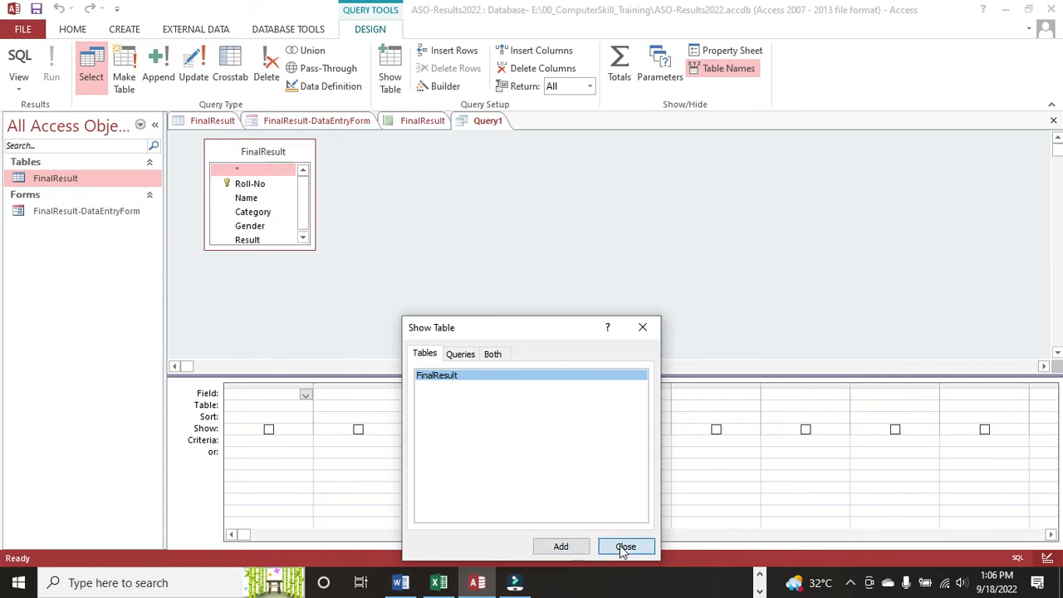
Add the Result field to the first query column and set its criteria to ="PASS"
{"action": "left_click", "coordinate": [301, 207]}
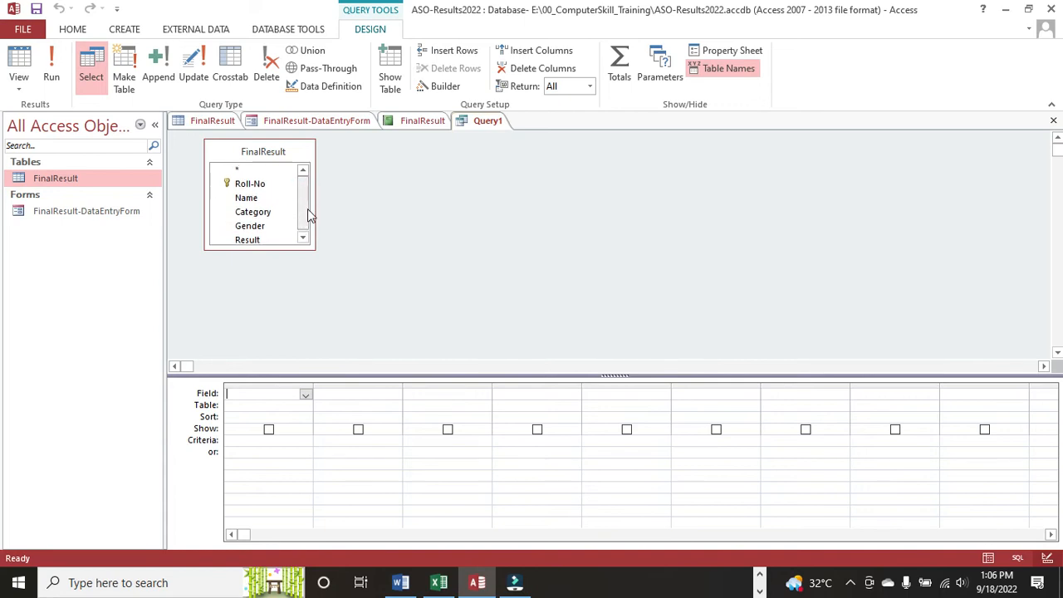
{"action": "left_click", "coordinate": [247, 240]}
{"action": "double_click", "coordinate": [247, 240]}
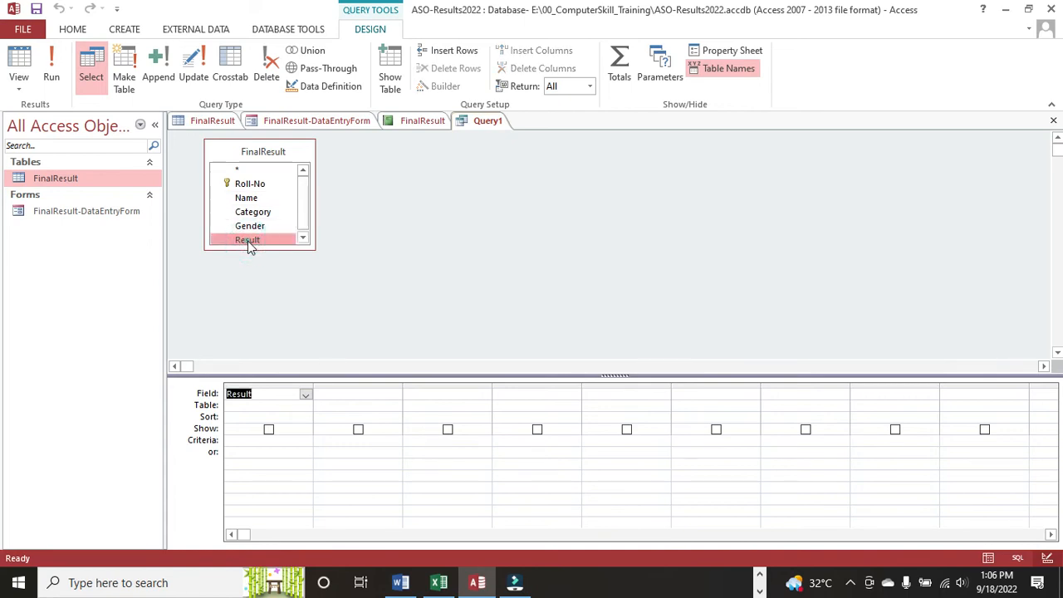
{"action": "left_click", "coordinate": [262, 446]}
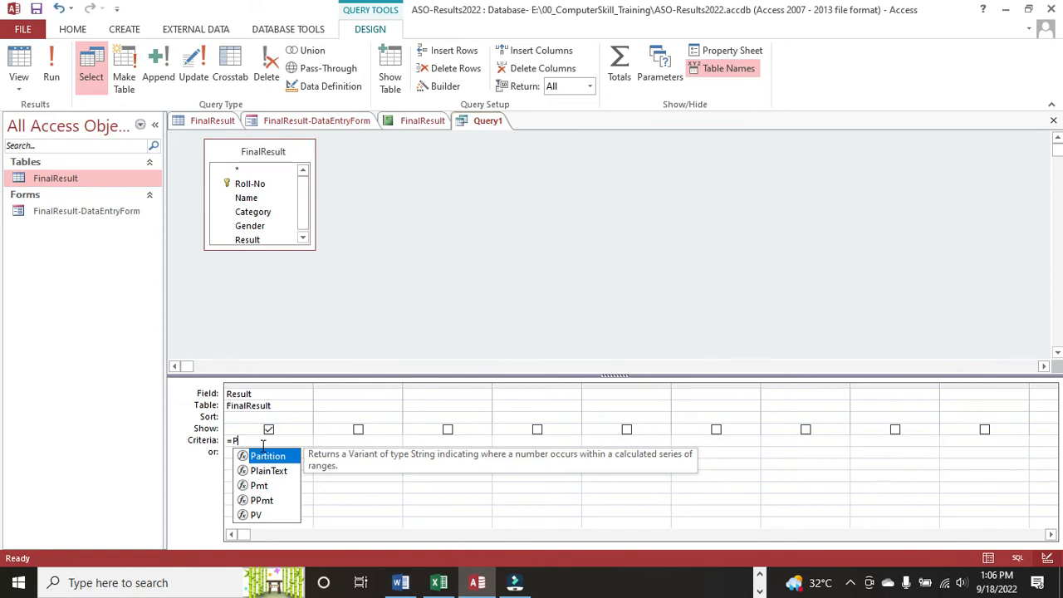
{"action": "type", "text": "ASS"}
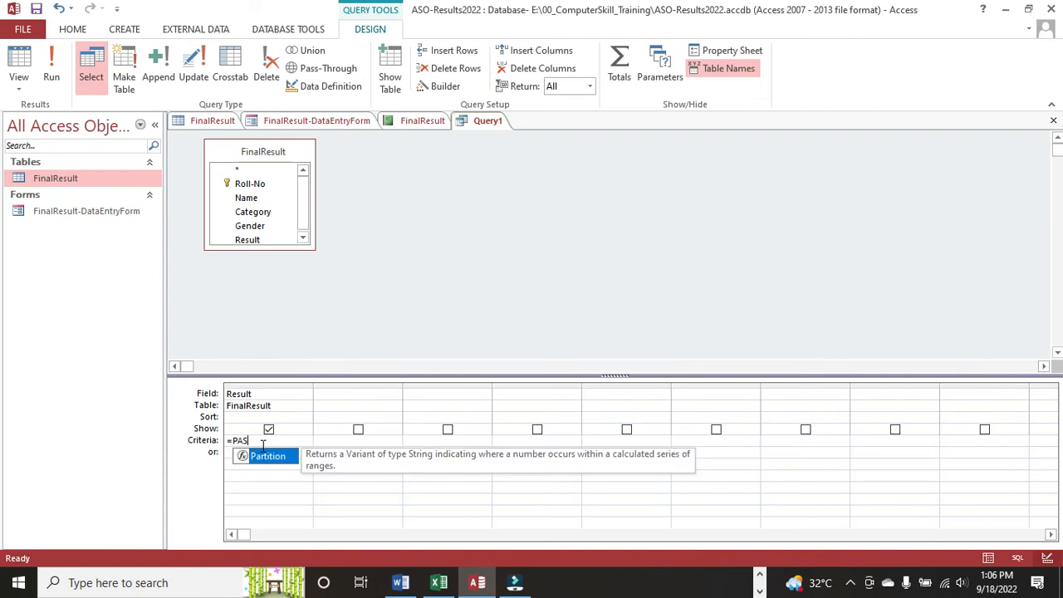
{"action": "left_click", "coordinate": [248, 470]}
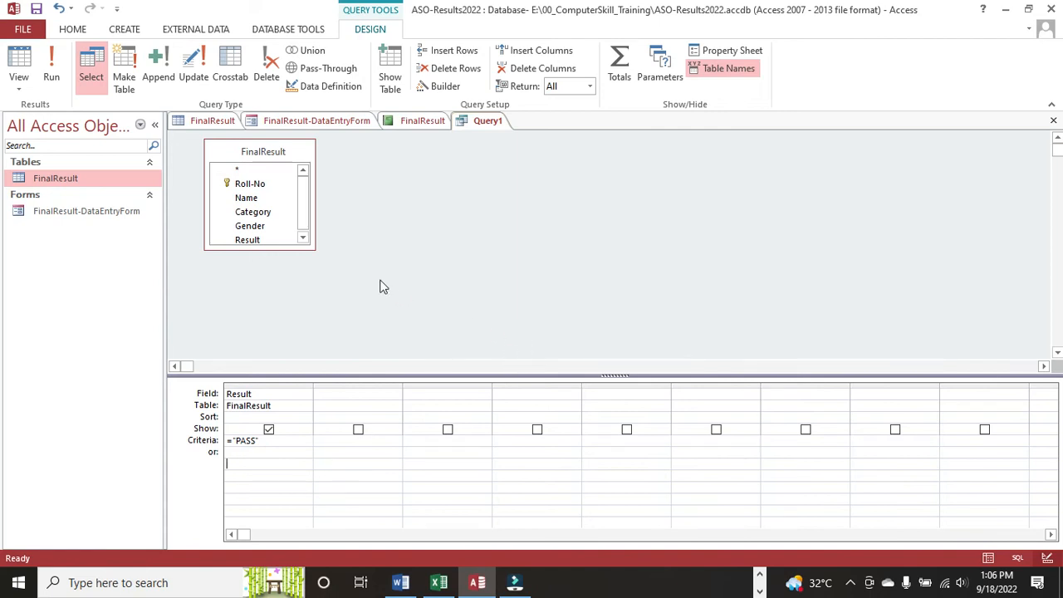
Run the query, view its SQL statement and return to Design View
{"action": "left_click", "coordinate": [52, 71]}
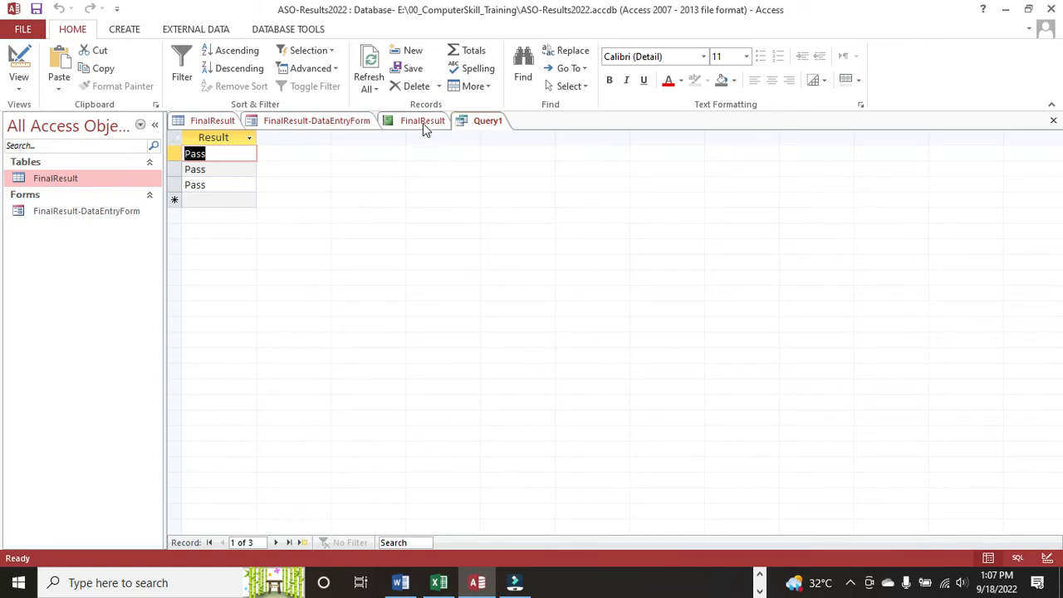
{"action": "left_click", "coordinate": [472, 123]}
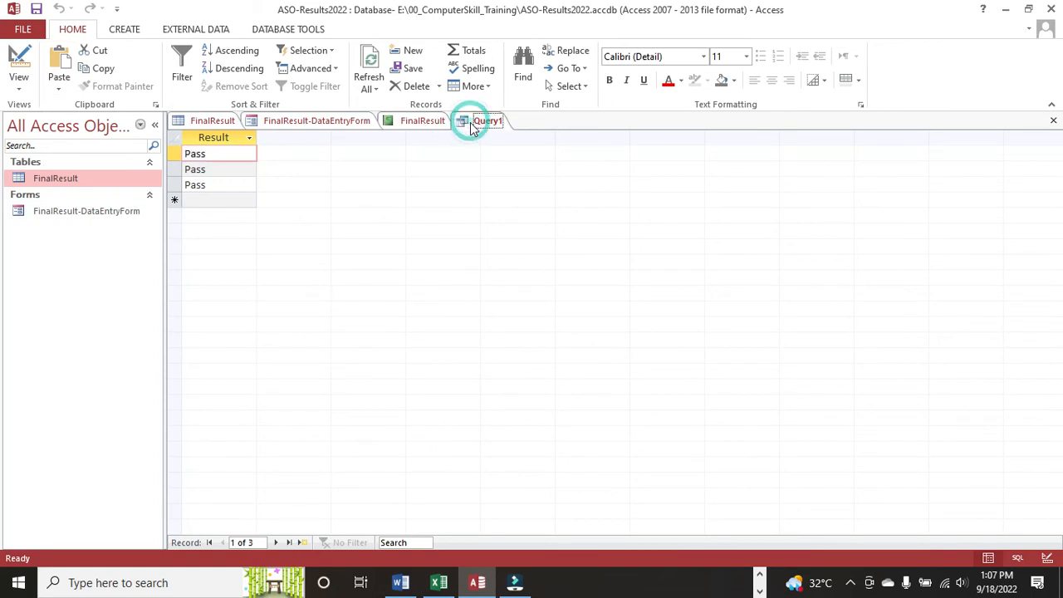
{"action": "left_click", "coordinate": [1017, 558]}
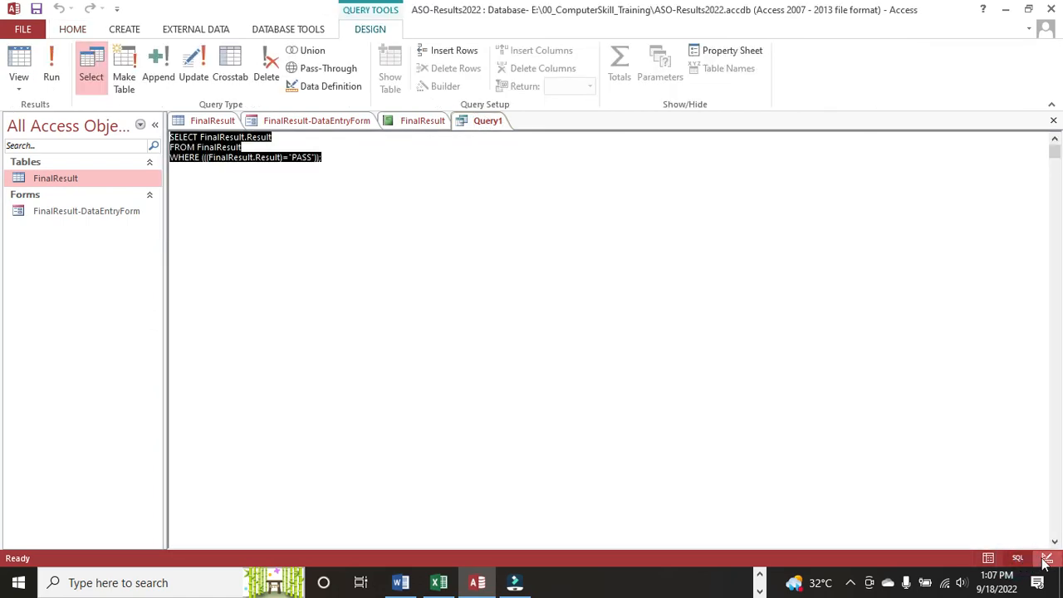
{"action": "left_click", "coordinate": [1047, 560]}
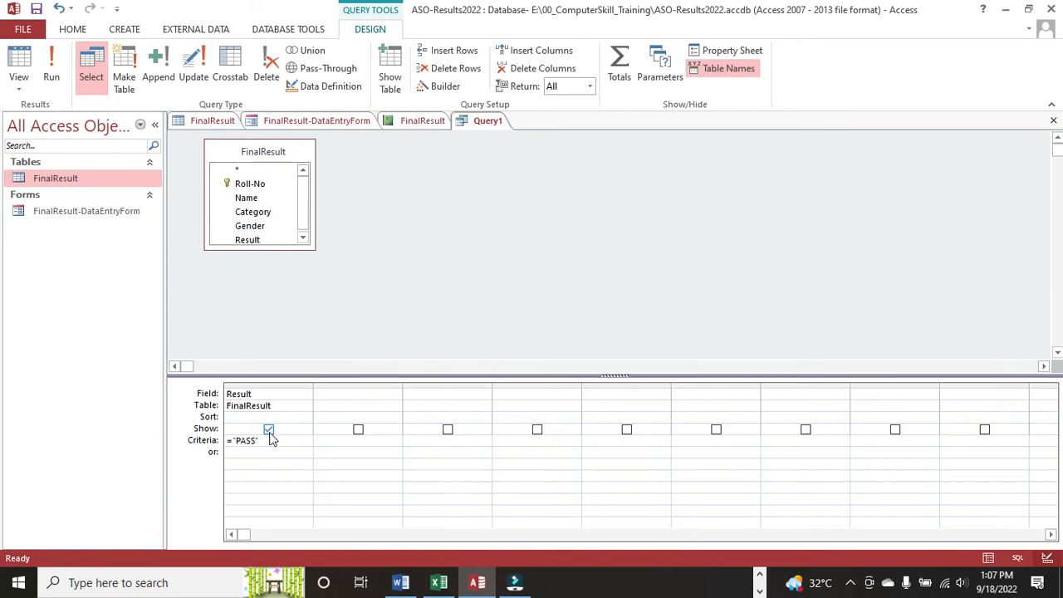
Change the query's first column to the Roll-No field and clear its criteria
{"action": "left_click", "coordinate": [268, 392]}
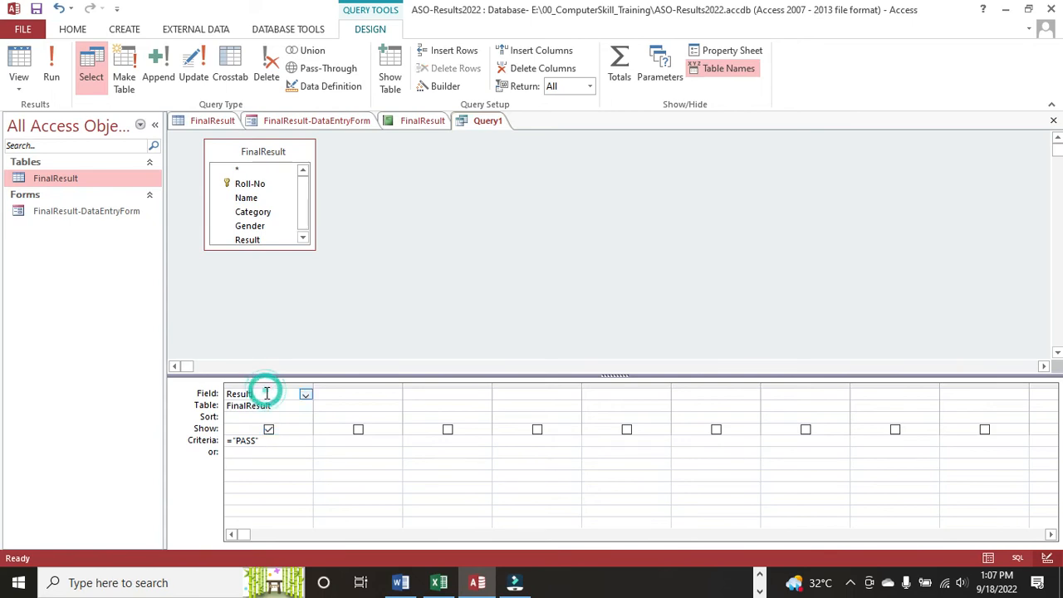
{"action": "left_click", "coordinate": [305, 397]}
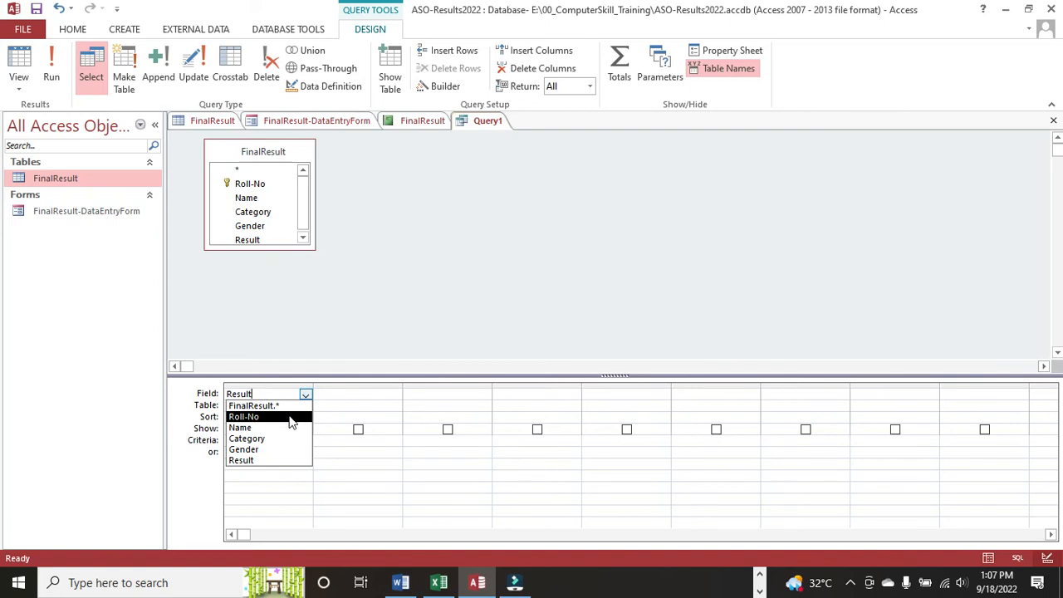
{"action": "left_click", "coordinate": [289, 417]}
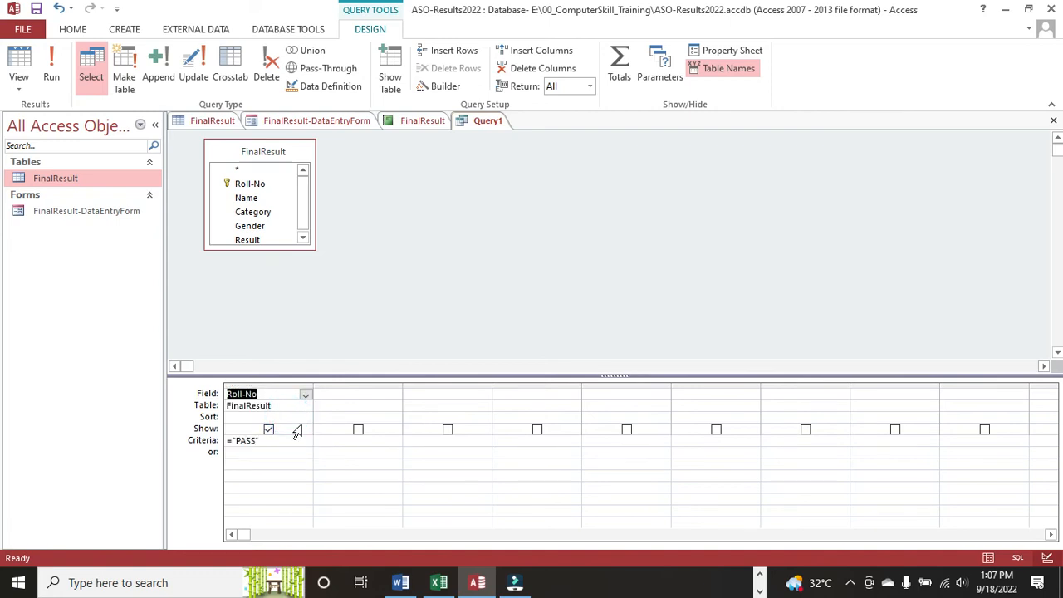
{"action": "left_click", "coordinate": [269, 441]}
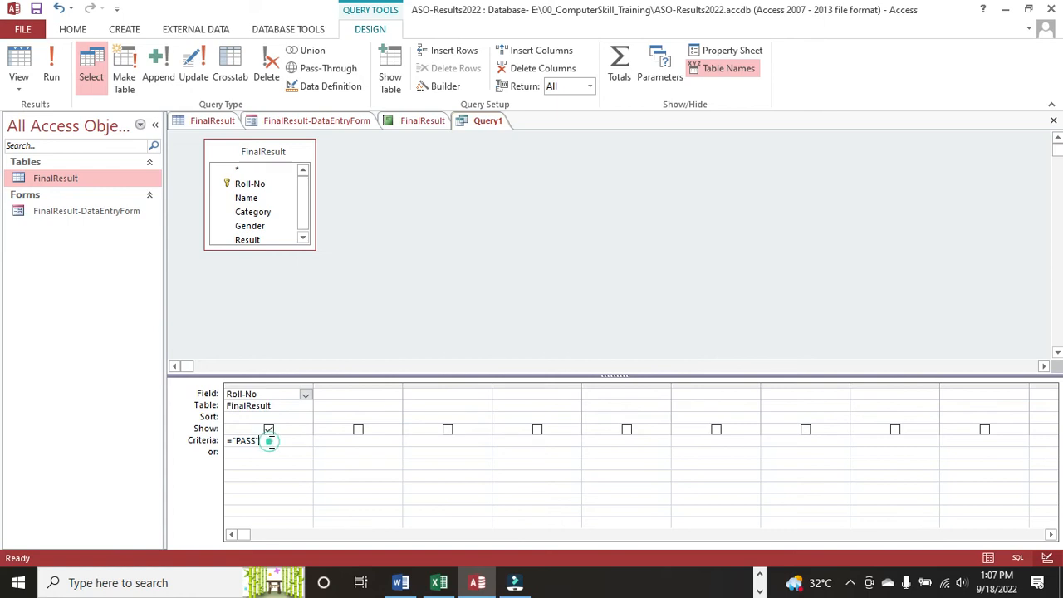
{"action": "key", "text": "BackSpace"}
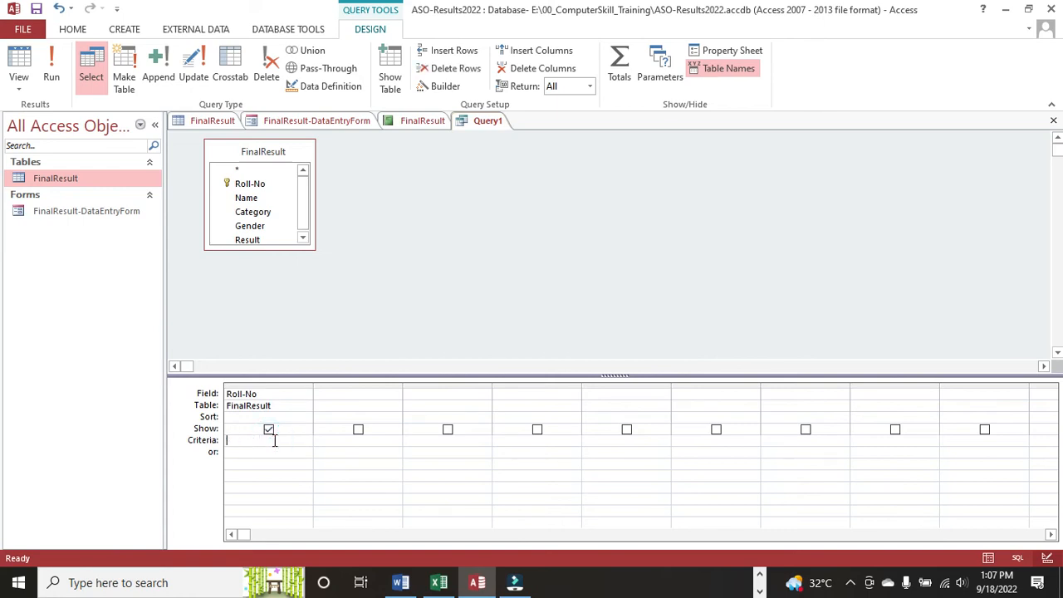
Set the second and third query columns to the Name and Category fields
{"action": "left_click", "coordinate": [350, 396]}
{"action": "left_click", "coordinate": [393, 397]}
{"action": "left_click", "coordinate": [384, 426]}
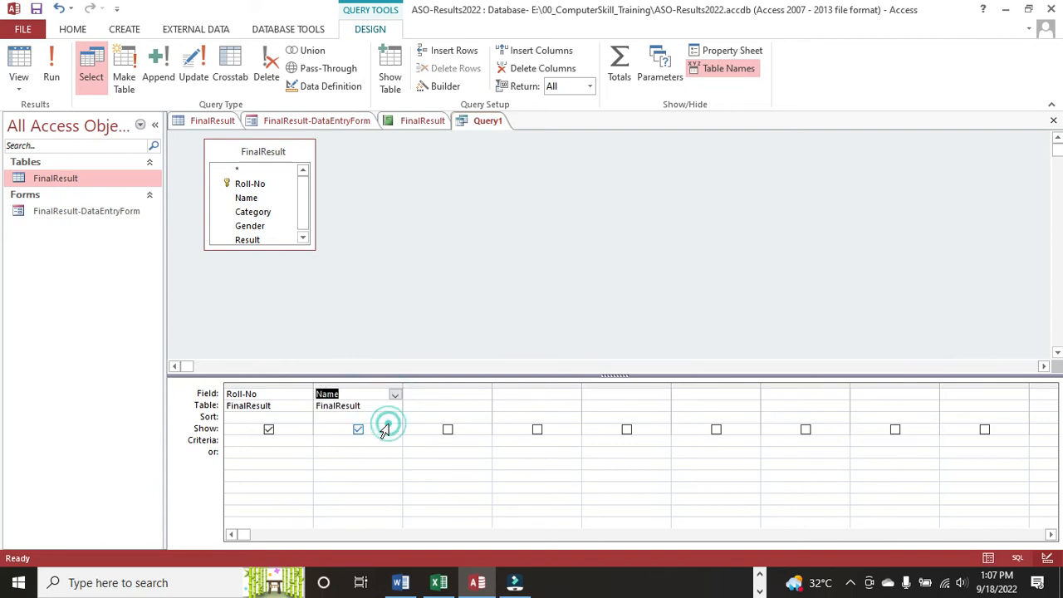
{"action": "left_click", "coordinate": [436, 396]}
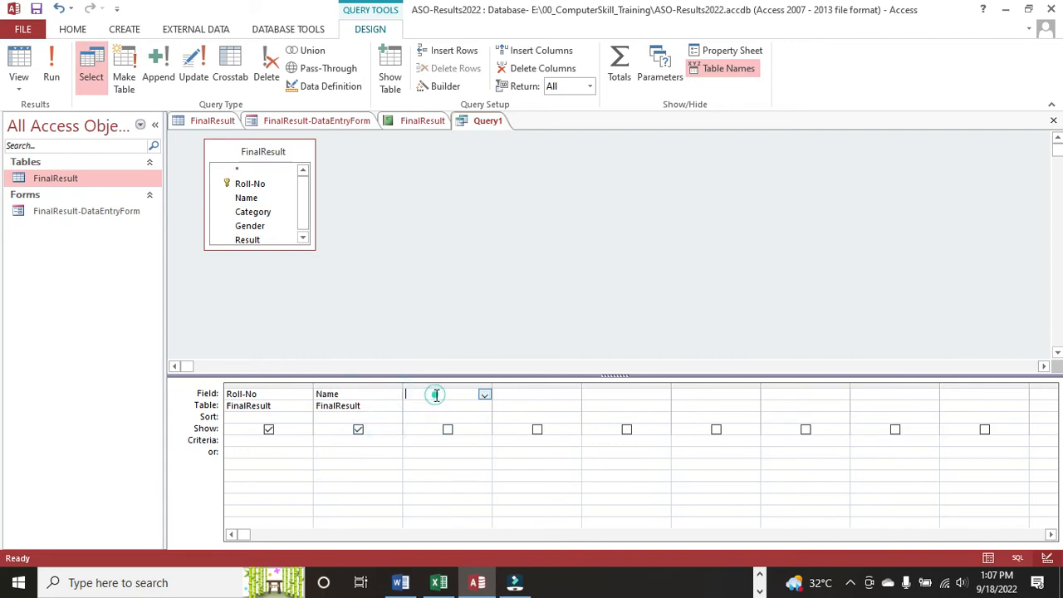
{"action": "left_click", "coordinate": [484, 395]}
{"action": "left_click", "coordinate": [452, 438]}
Set the fourth and fifth query columns to the Gender and Result fields
{"action": "left_click", "coordinate": [532, 391]}
{"action": "left_click", "coordinate": [573, 394]}
{"action": "left_click", "coordinate": [557, 449]}
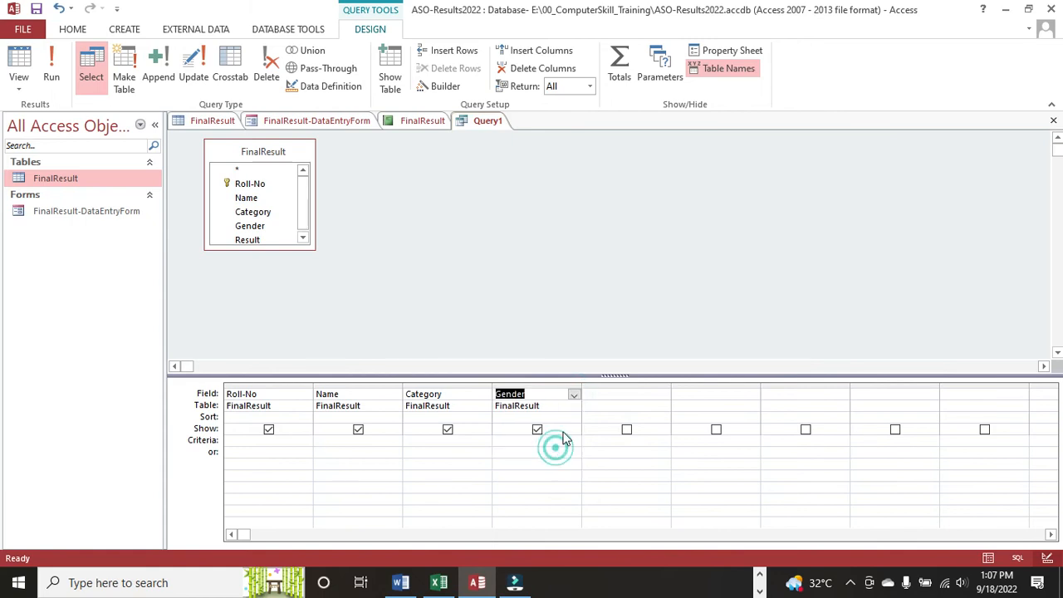
{"action": "left_click", "coordinate": [614, 395]}
{"action": "left_click", "coordinate": [663, 394]}
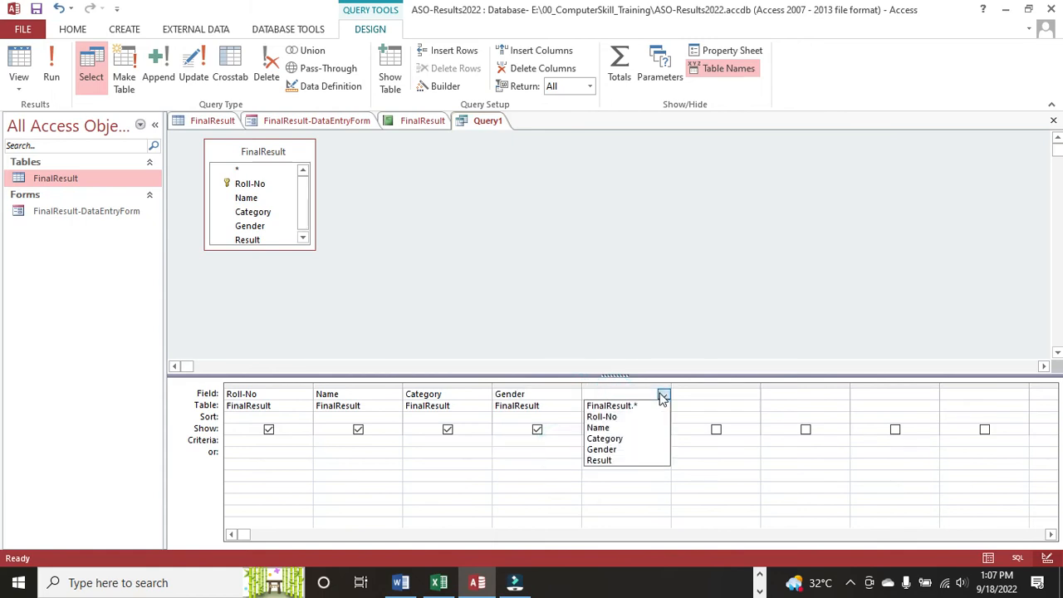
{"action": "left_click", "coordinate": [637, 461]}
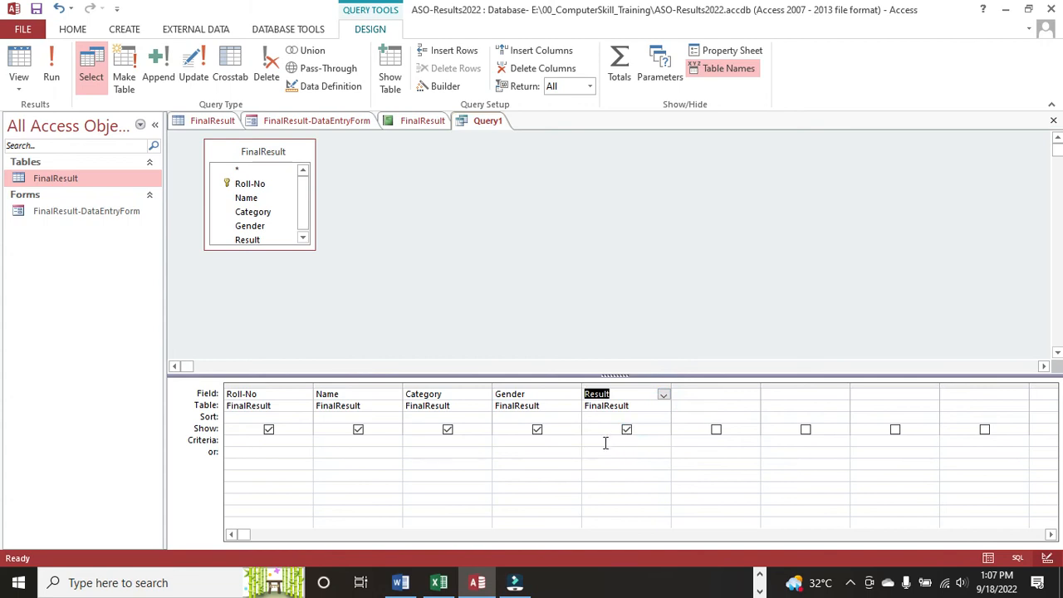
{"action": "left_click", "coordinate": [606, 442]}
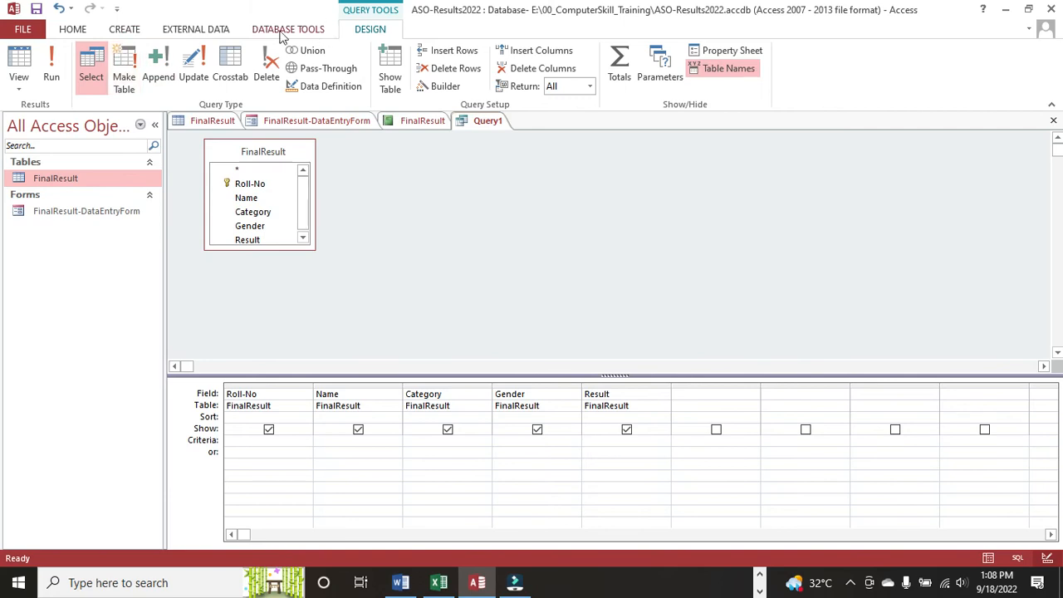
Create a second query in Design View and add the FinalResult table to it
{"action": "left_click", "coordinate": [125, 30]}
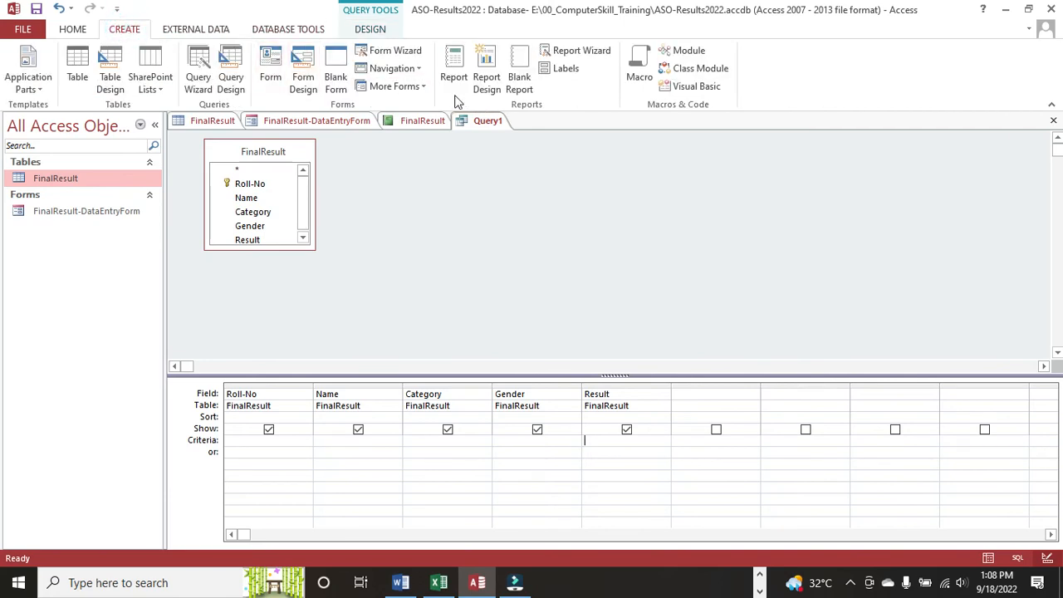
{"action": "left_click", "coordinate": [233, 77]}
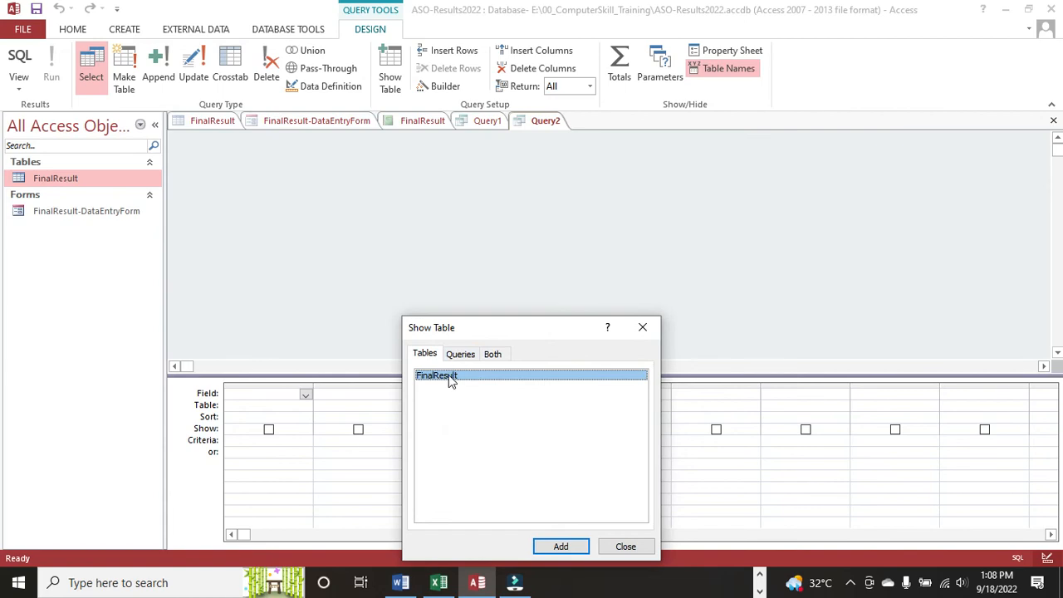
{"action": "left_click", "coordinate": [560, 545]}
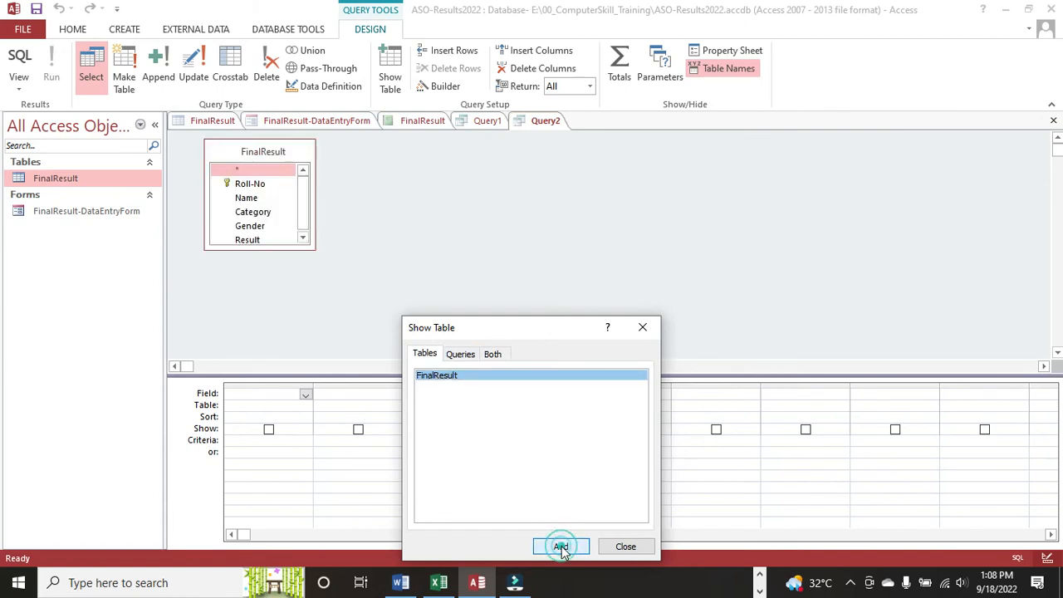
{"action": "left_click", "coordinate": [629, 547]}
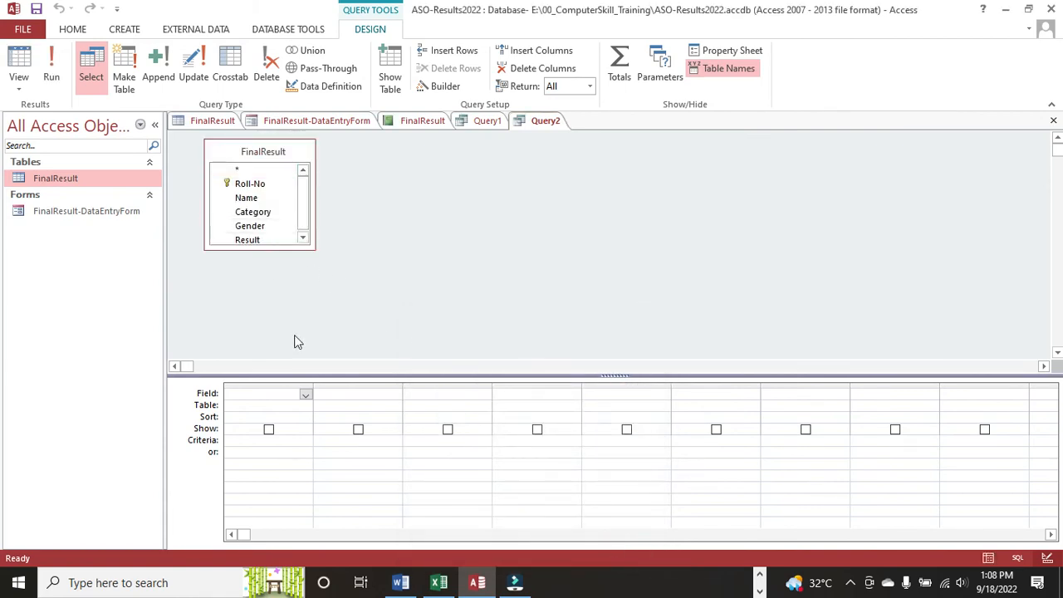
Add the Roll-No, Name and Category fields of FinalResult as the second query's first three columns
{"action": "double_click", "coordinate": [249, 184]}
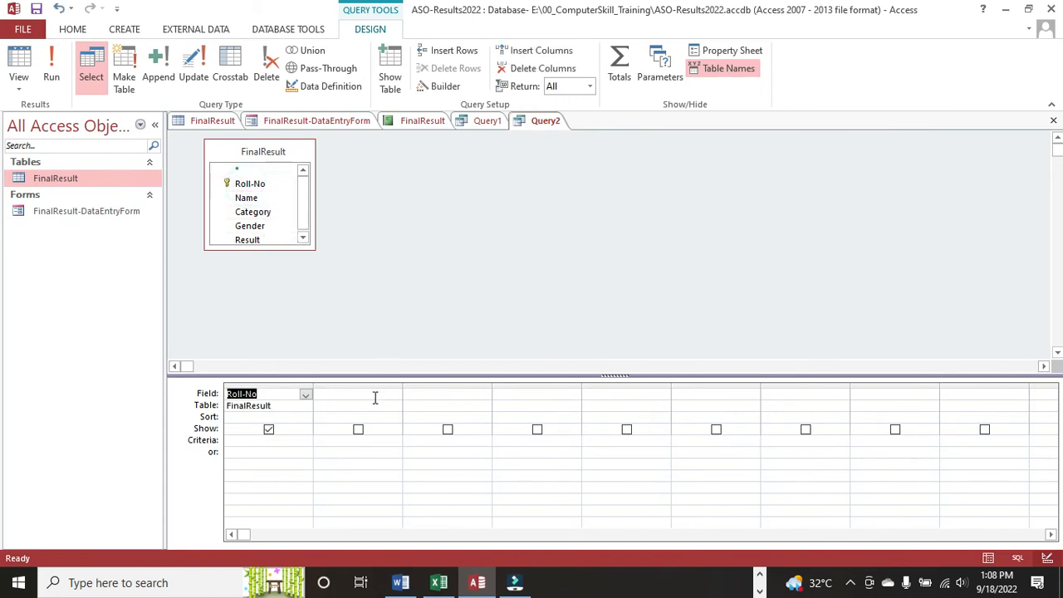
{"action": "left_click", "coordinate": [359, 405]}
{"action": "left_click", "coordinate": [245, 200]}
{"action": "double_click", "coordinate": [243, 200]}
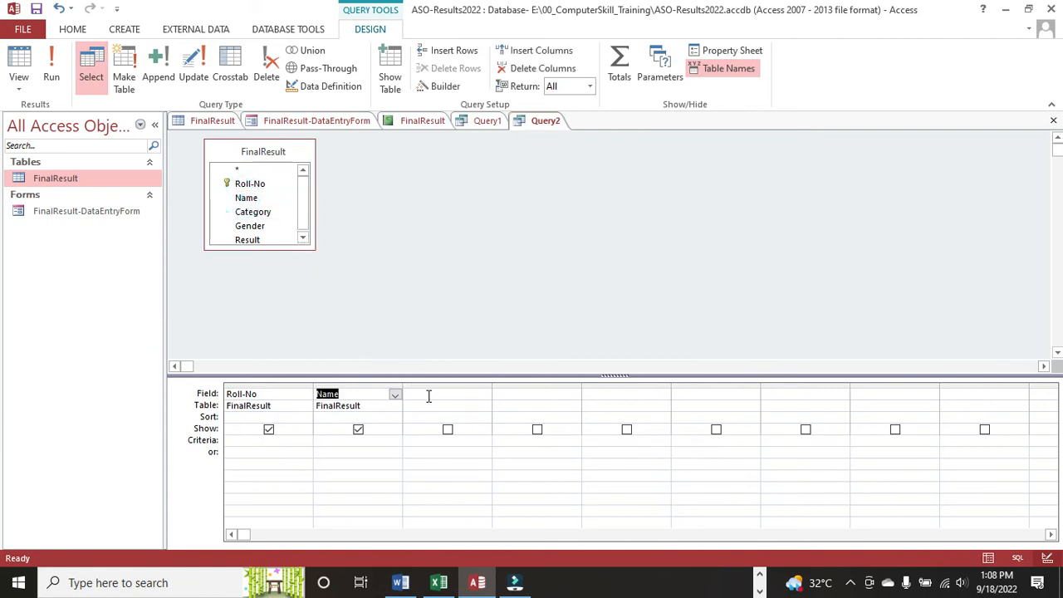
{"action": "left_click", "coordinate": [429, 396]}
{"action": "left_click", "coordinate": [259, 215]}
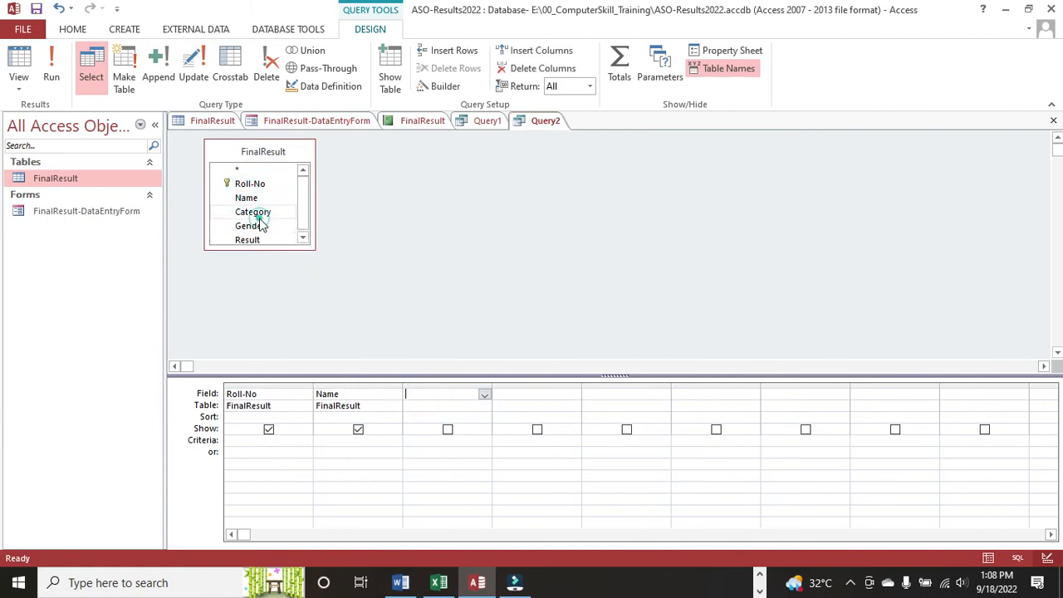
{"action": "left_click", "coordinate": [261, 215]}
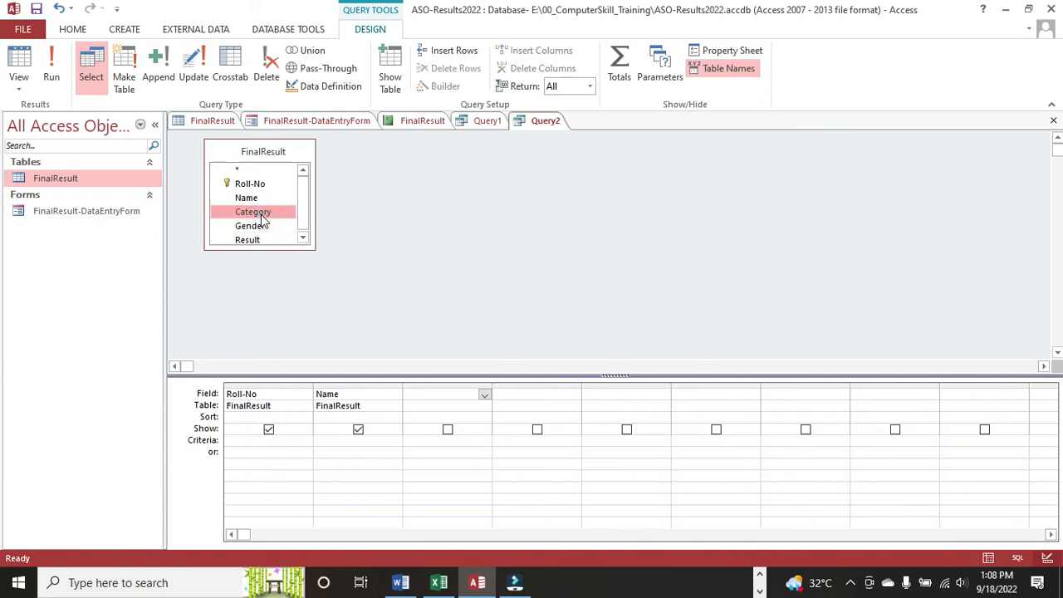
{"action": "double_click", "coordinate": [261, 213]}
Add the Gender and Result fields as the query's fourth and fifth columns
{"action": "left_click", "coordinate": [510, 392]}
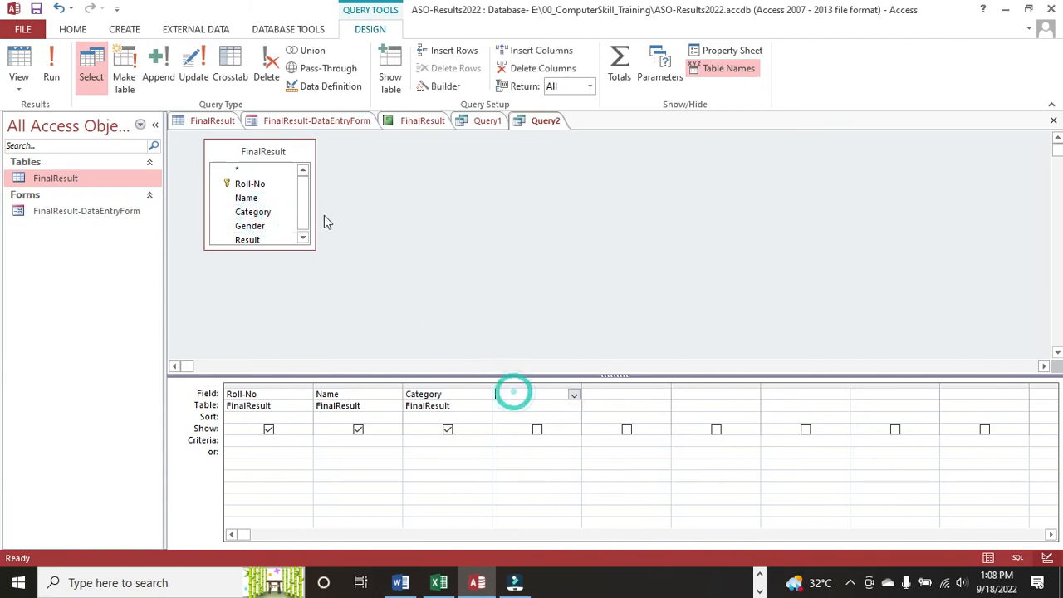
{"action": "left_click_drag", "start_coordinate": [300, 213], "coordinate": [302, 233]}
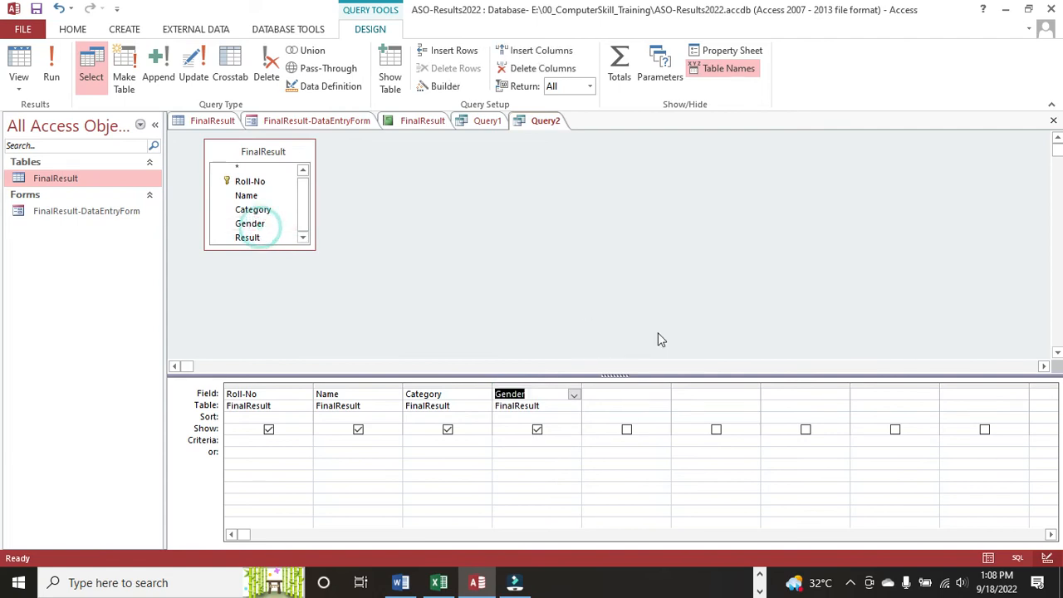
{"action": "left_click", "coordinate": [629, 393]}
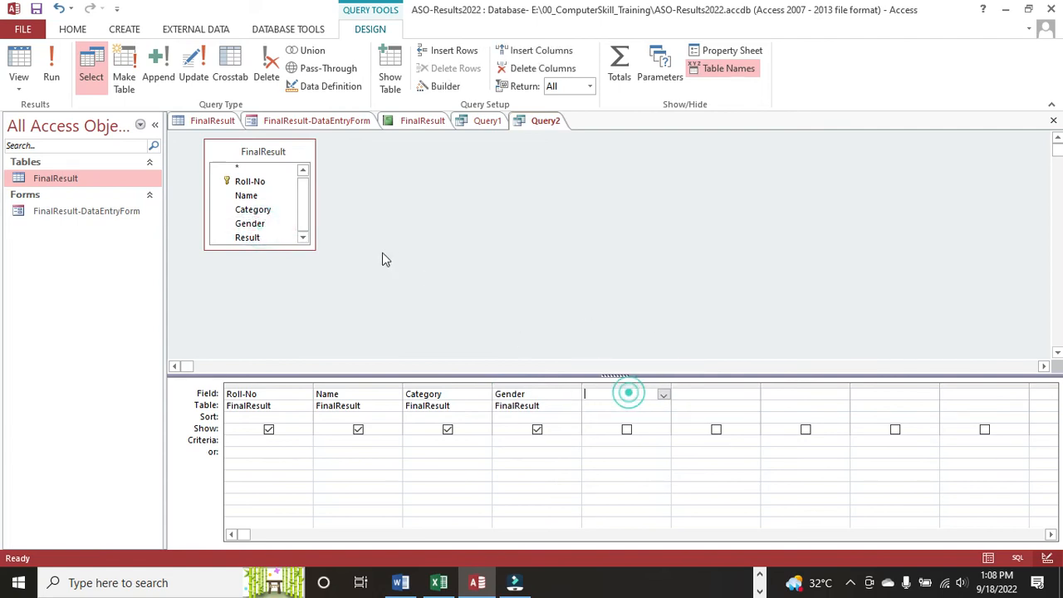
{"action": "double_click", "coordinate": [258, 239]}
Set the criteria of the Result column to ="Pass"
{"action": "left_click", "coordinate": [642, 442]}
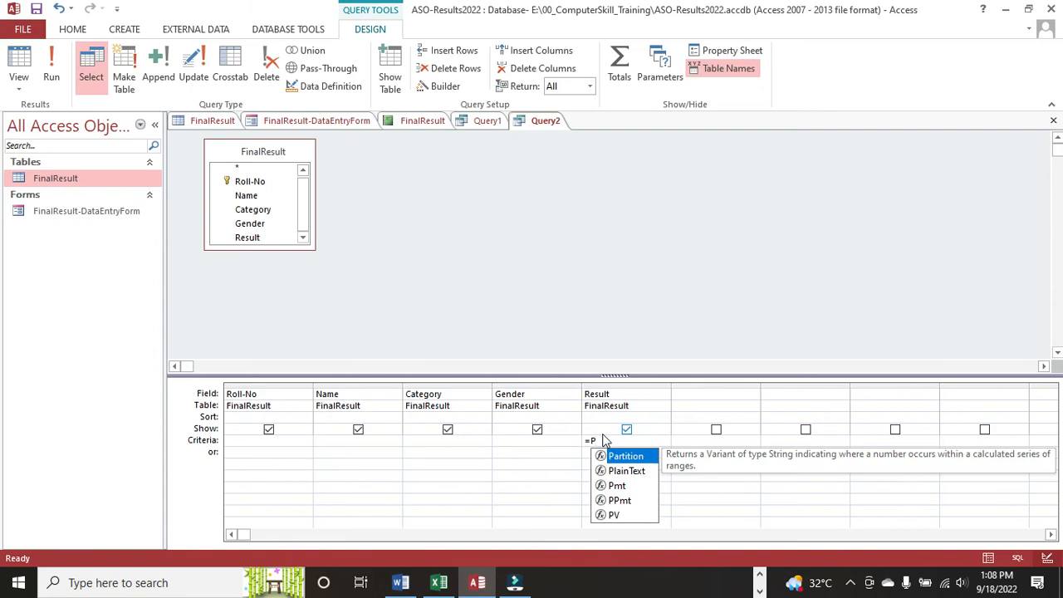
{"action": "type", "text": "as"}
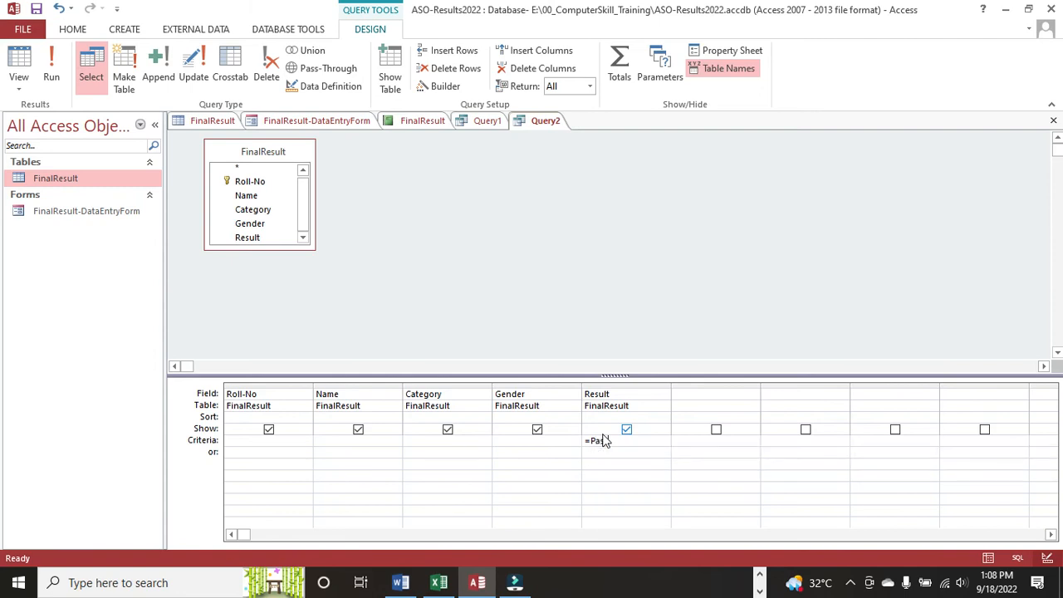
{"action": "type", "text": "s"}
{"action": "left_click", "coordinate": [617, 456]}
{"action": "right_click", "coordinate": [606, 456]}
{"action": "left_click", "coordinate": [764, 465]}
Check the query's SQL statement and display its records in Datasheet View
{"action": "left_click", "coordinate": [1015, 557]}
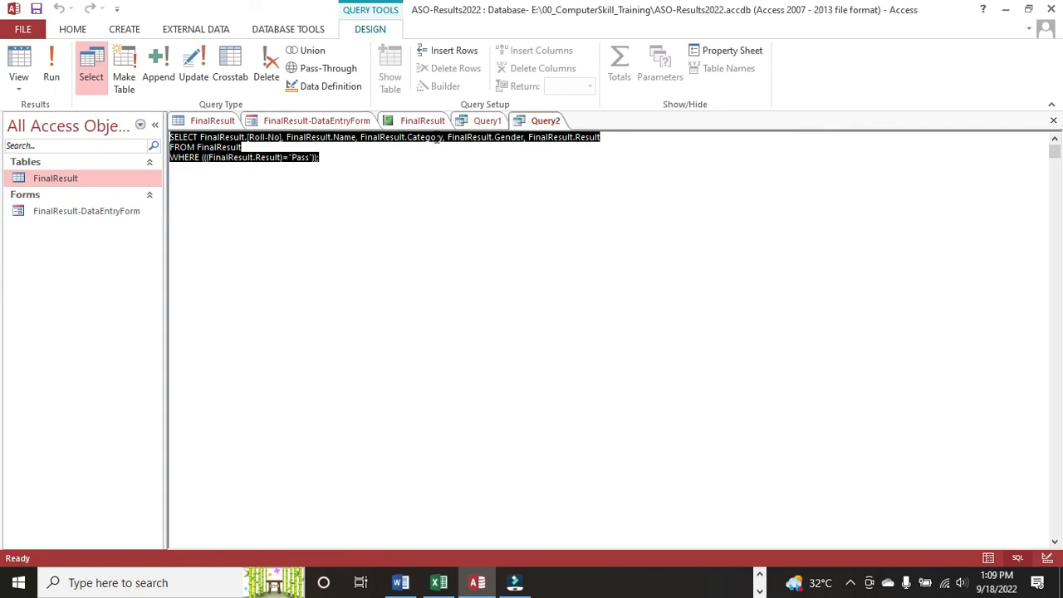
{"action": "left_click", "coordinate": [443, 166]}
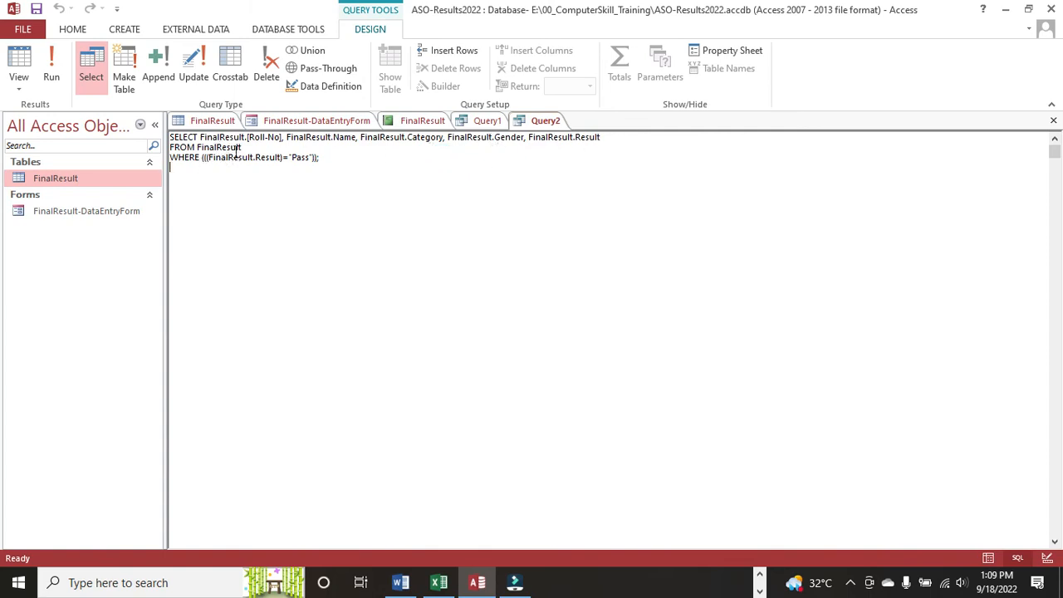
{"action": "left_click", "coordinate": [989, 558]}
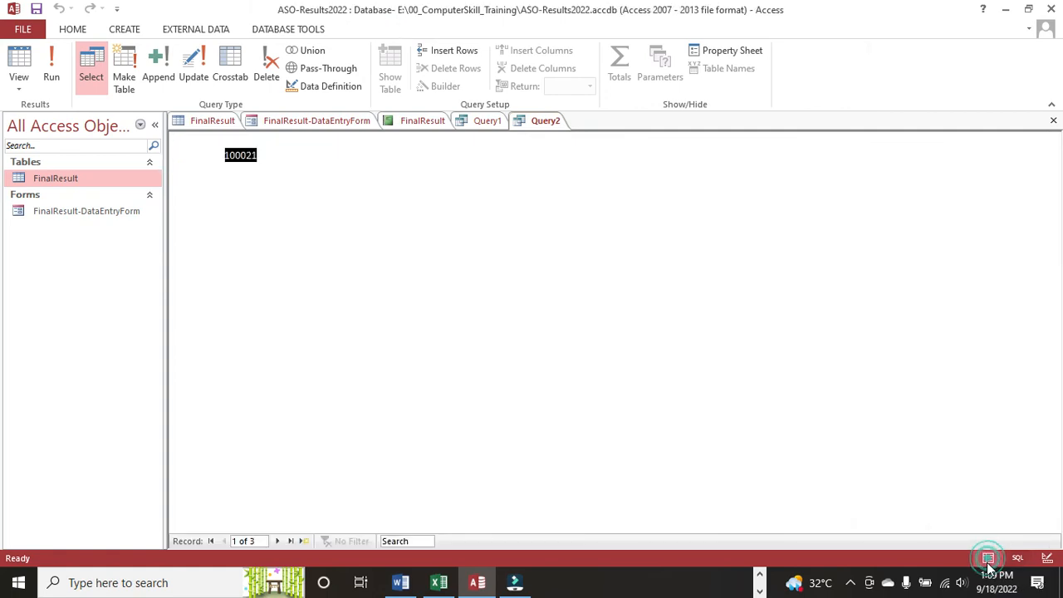
{"action": "left_click", "coordinate": [541, 121]}
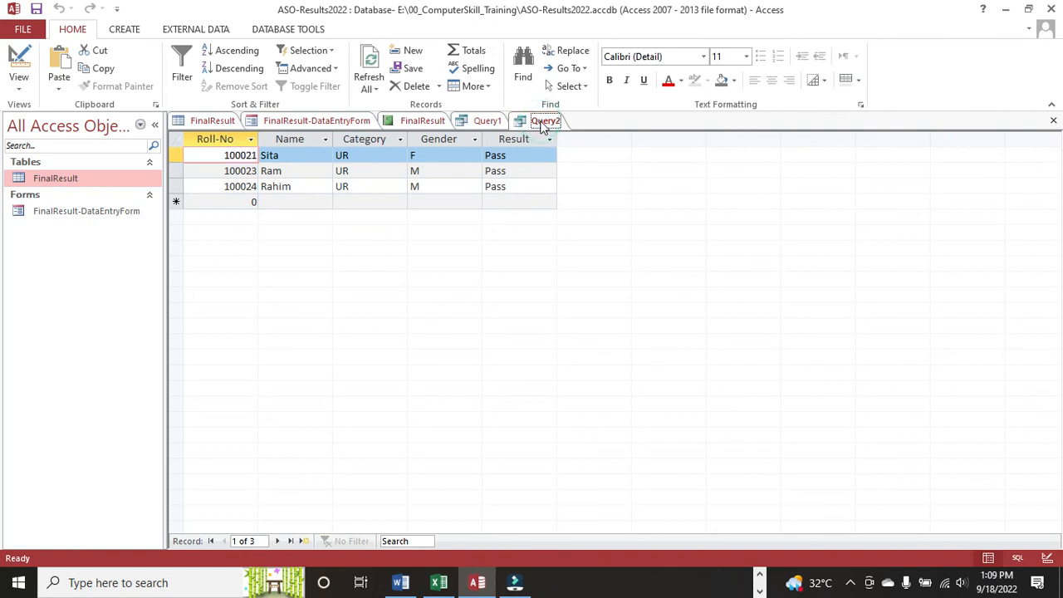
Close Query1 without saving its design changes
{"action": "left_click", "coordinate": [488, 123]}
{"action": "right_click", "coordinate": [490, 126]}
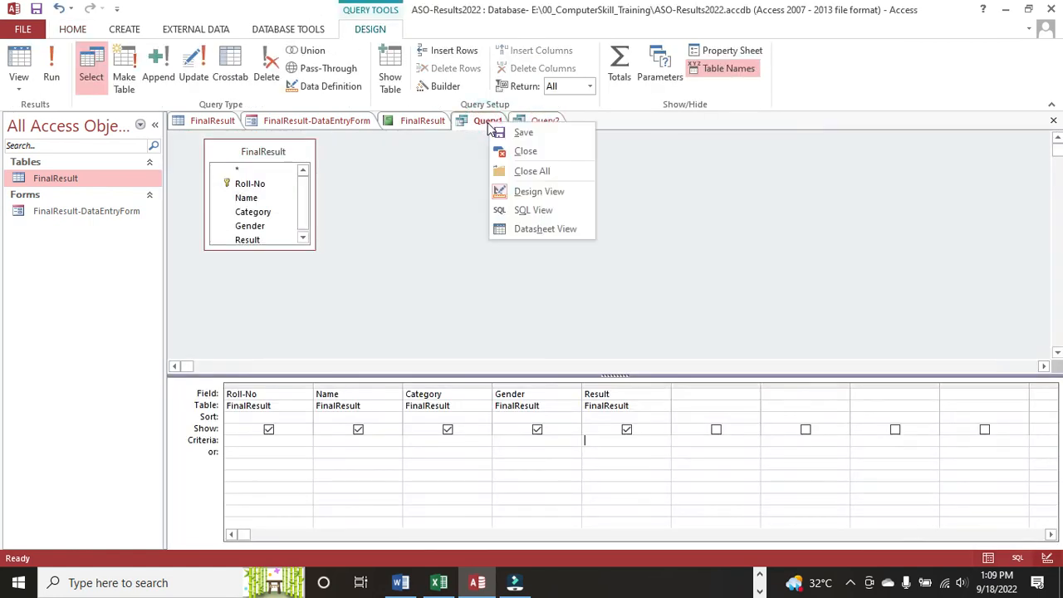
{"action": "left_click", "coordinate": [499, 150]}
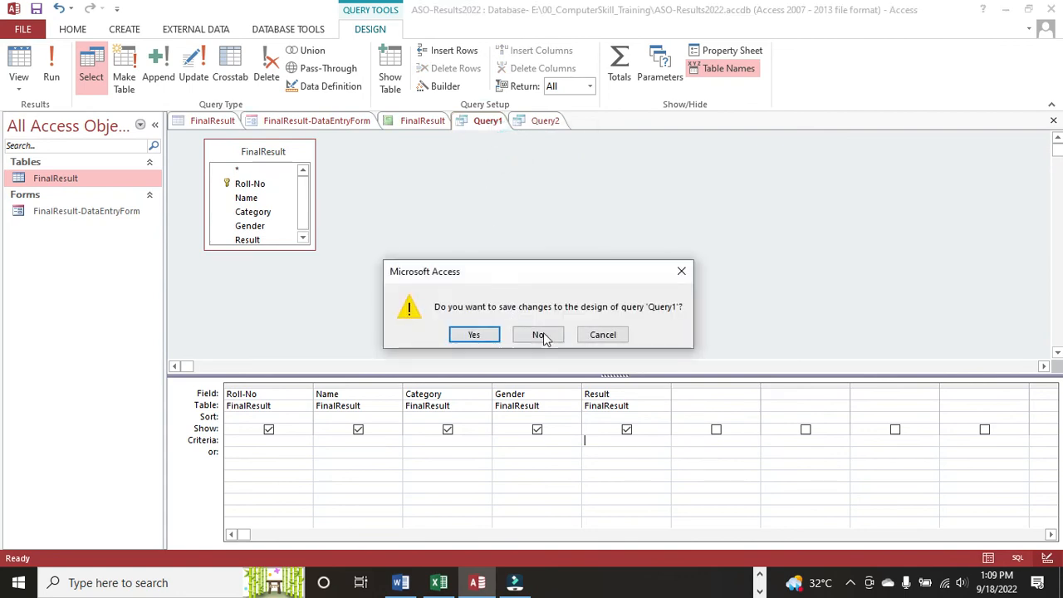
{"action": "left_click", "coordinate": [540, 335]}
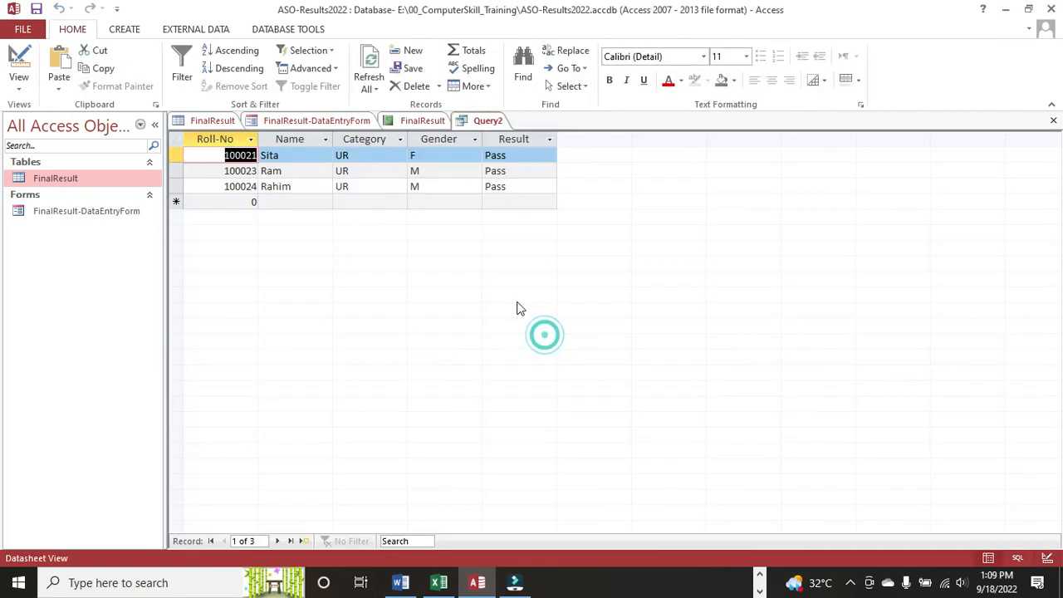
Save the Query2 query under the name select qualified
{"action": "right_click", "coordinate": [486, 123]}
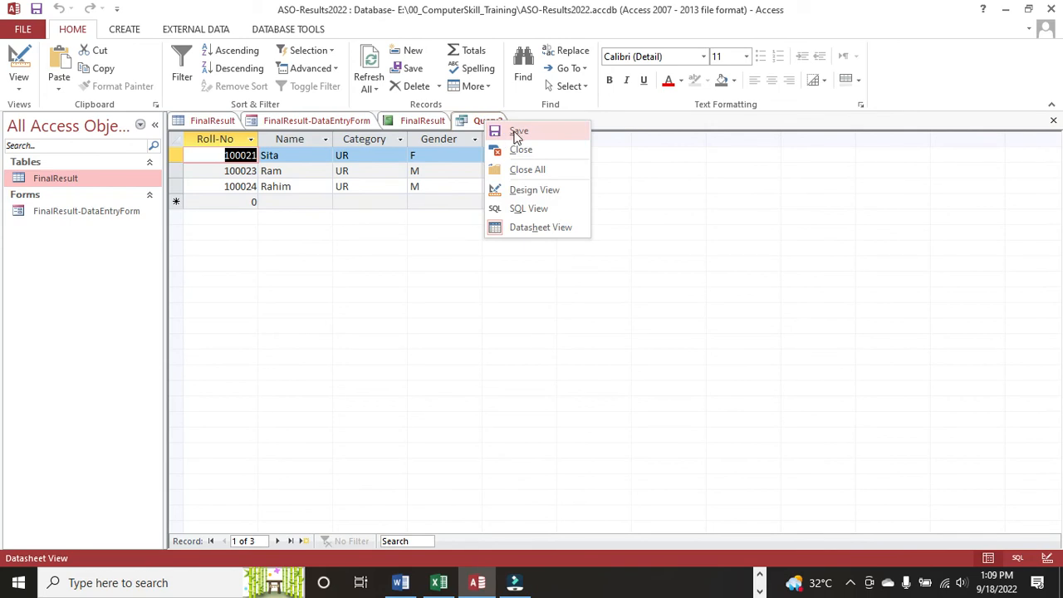
{"action": "left_click", "coordinate": [515, 133]}
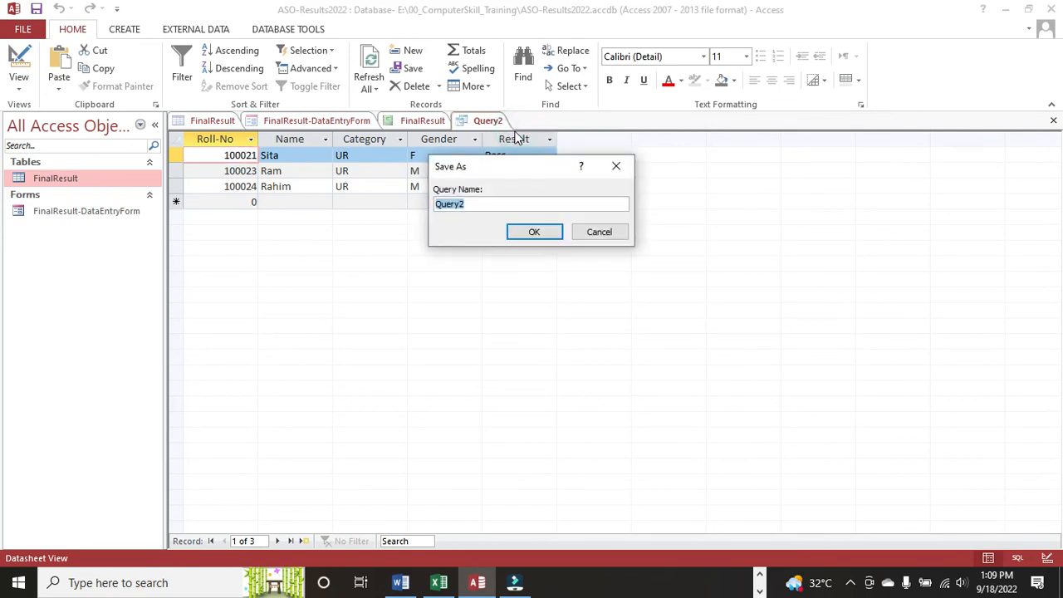
{"action": "type", "text": "selevt"}
{"action": "key", "text": "BackSpace"}
{"action": "key", "text": "BackSpace"}
{"action": "type", "text": "ct qua"}
{"action": "key", "text": "Return"}
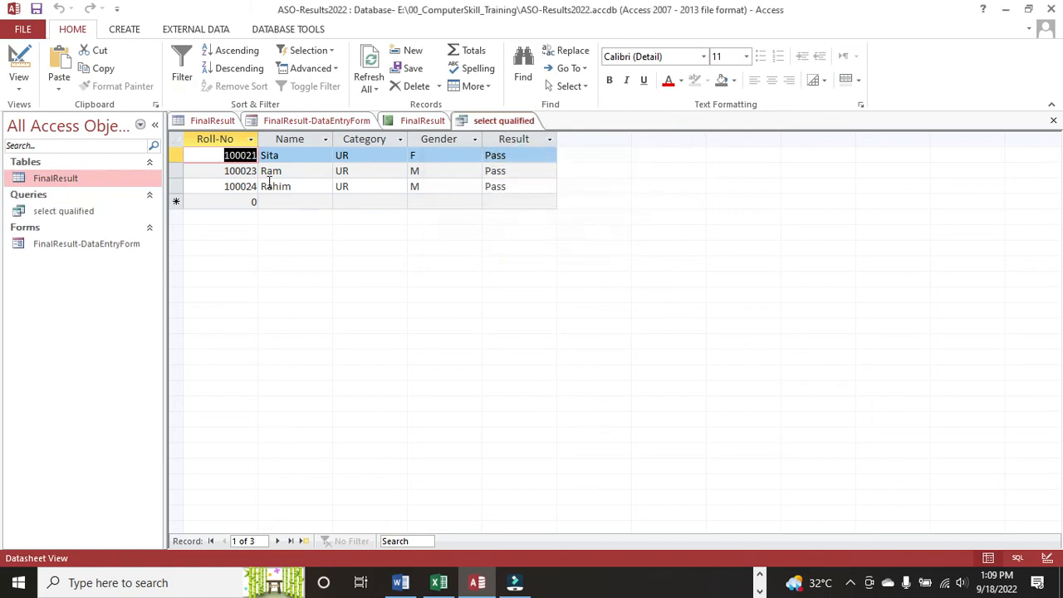
Open the saved select qualified query and examine its records
{"action": "left_click", "coordinate": [34, 216]}
{"action": "left_click", "coordinate": [34, 215]}
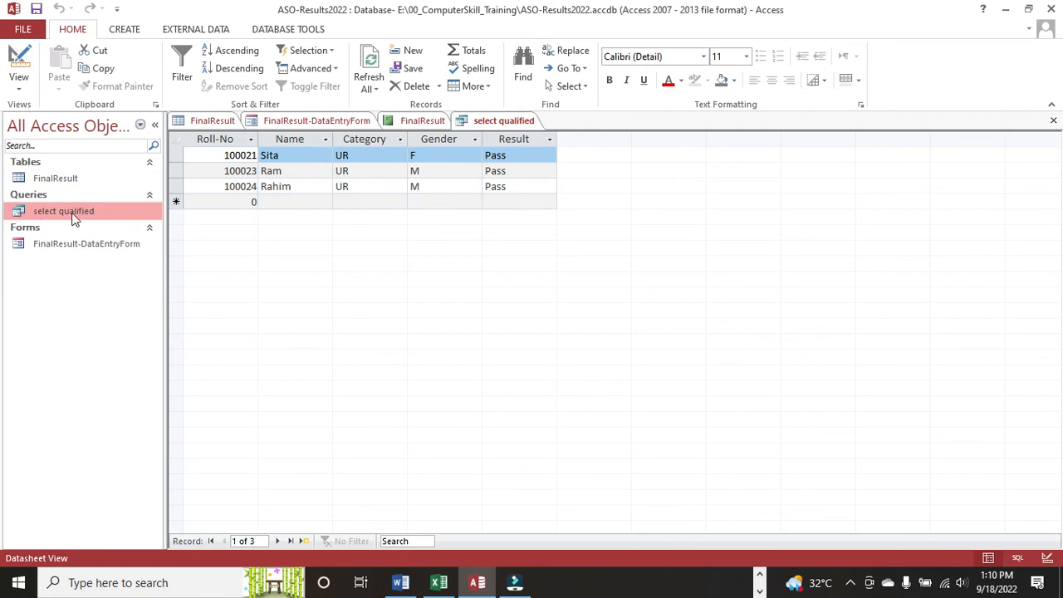
{"action": "double_click", "coordinate": [71, 214]}
{"action": "left_click", "coordinate": [332, 264]}
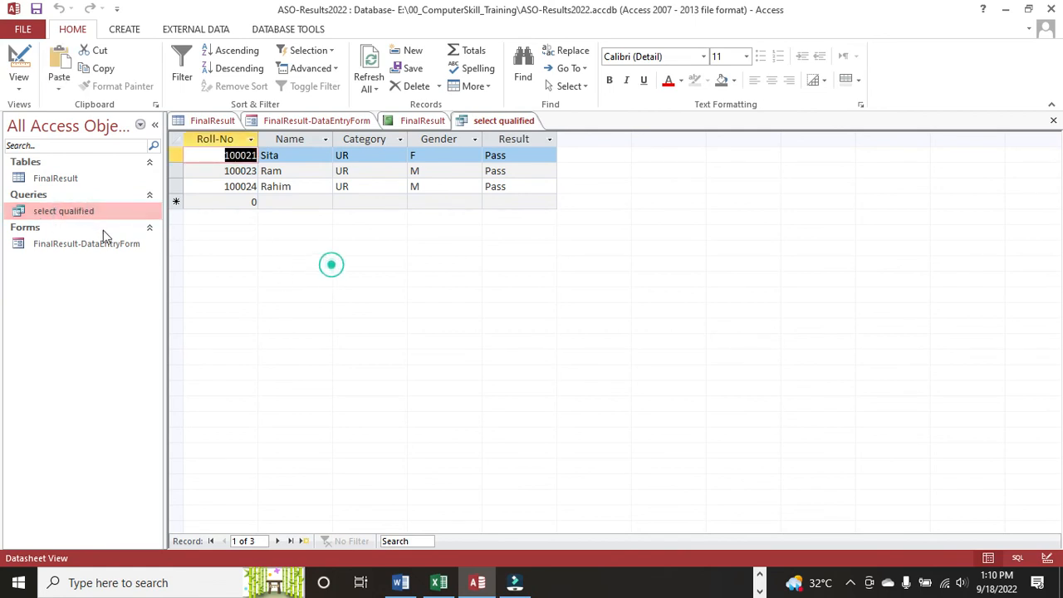
{"action": "left_click", "coordinate": [71, 214]}
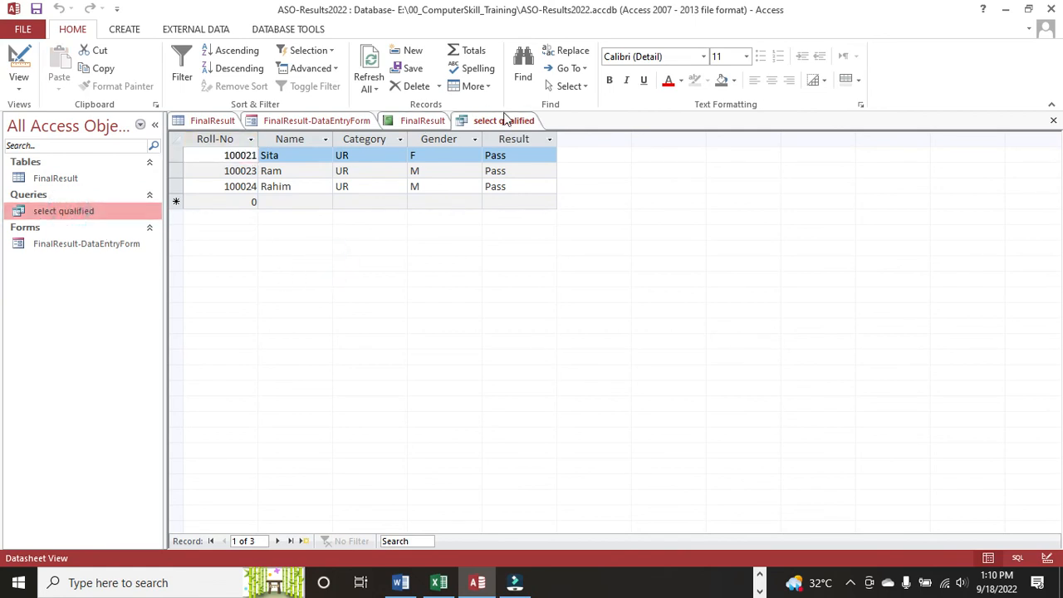
{"action": "left_click", "coordinate": [504, 121]}
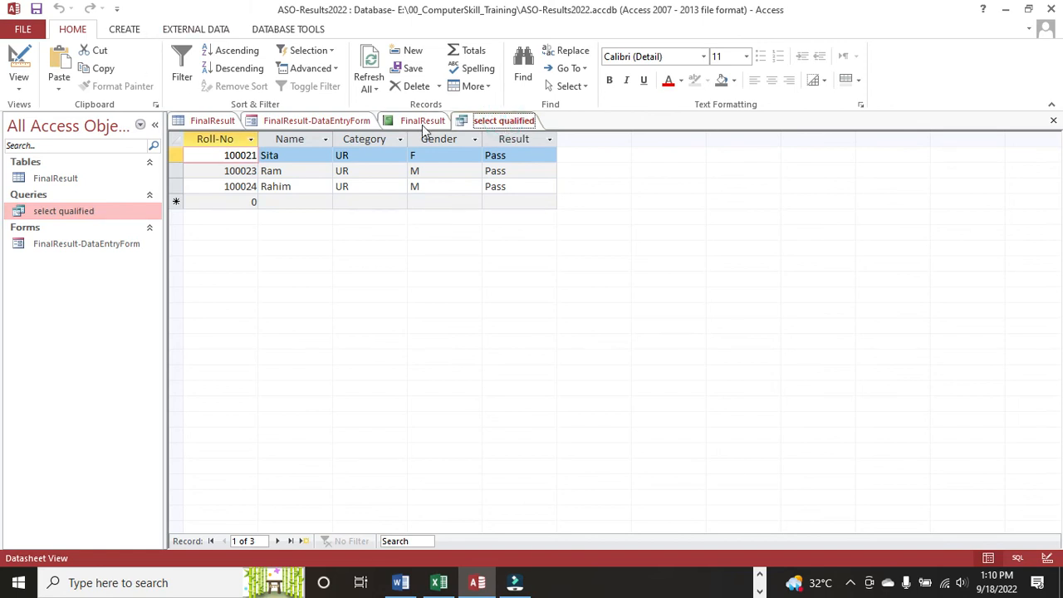
{"action": "right_click", "coordinate": [57, 215]}
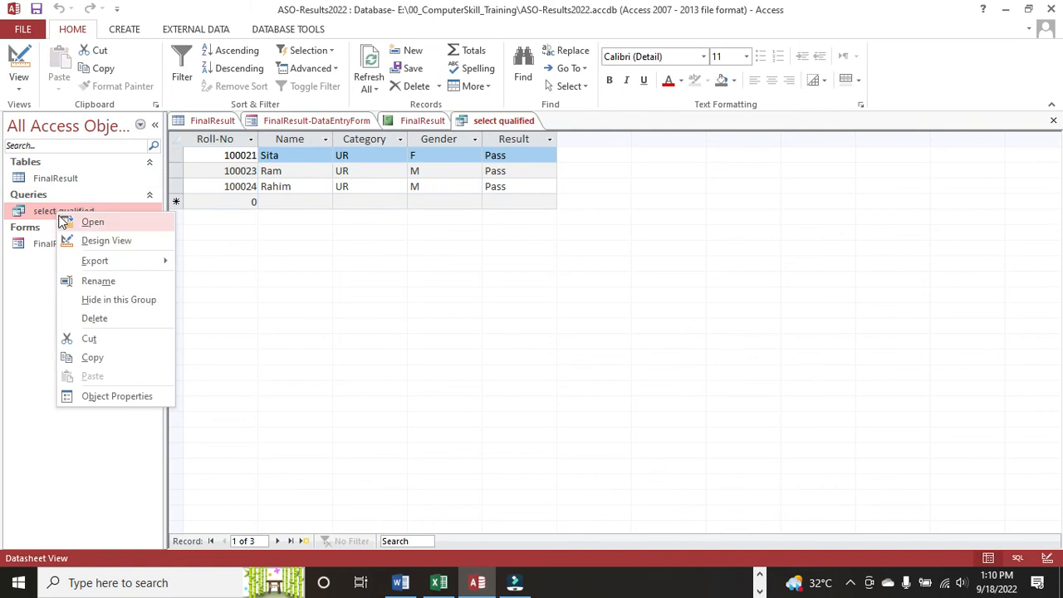
{"action": "left_click", "coordinate": [59, 221]}
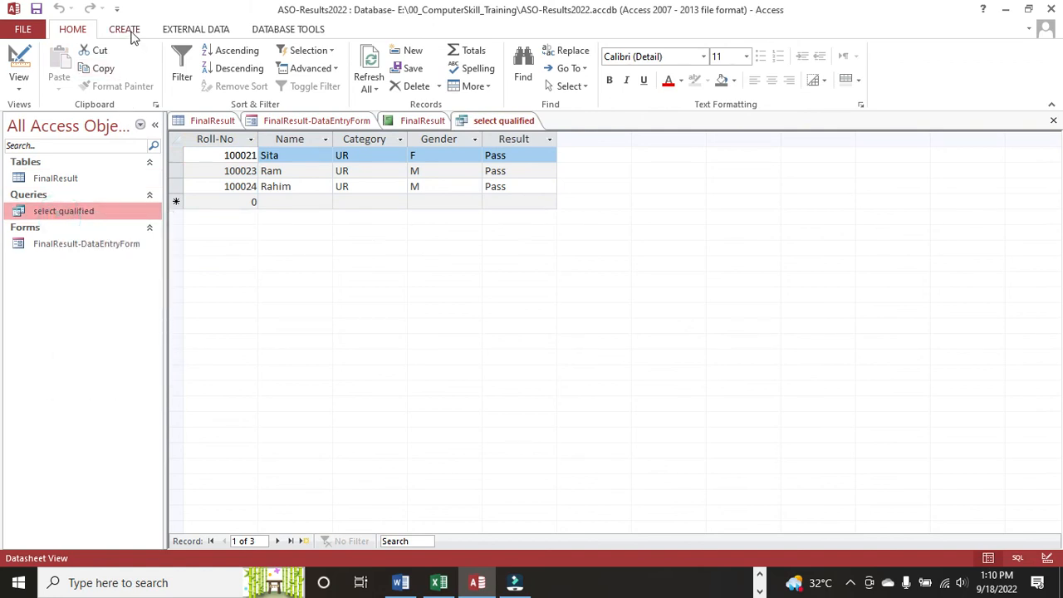
Compare the records of the FinalResult table with those of the select qualified query
{"action": "left_click", "coordinate": [127, 31]}
{"action": "left_click", "coordinate": [53, 182]}
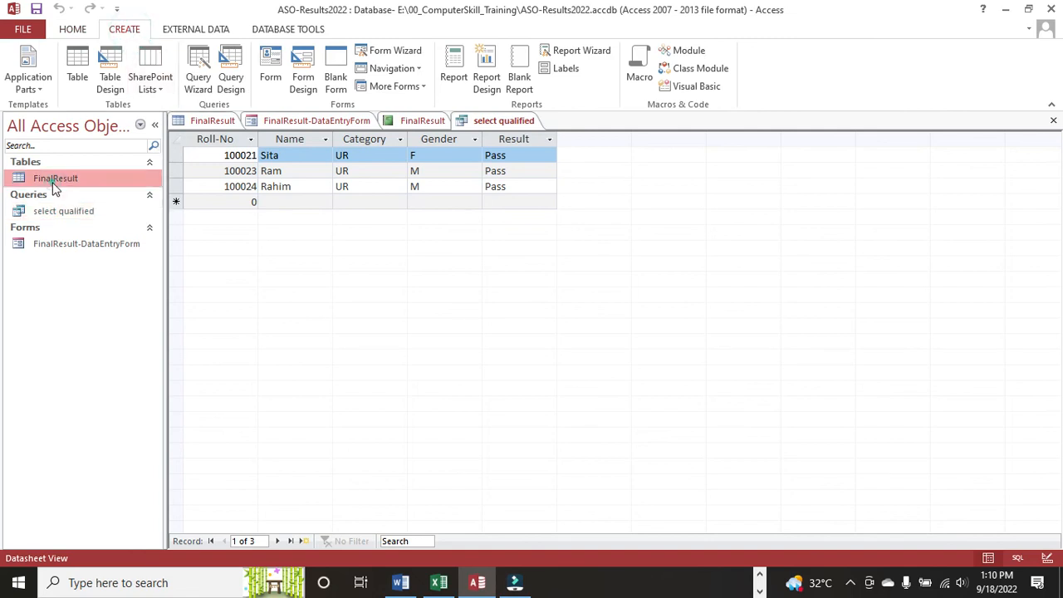
{"action": "double_click", "coordinate": [55, 183]}
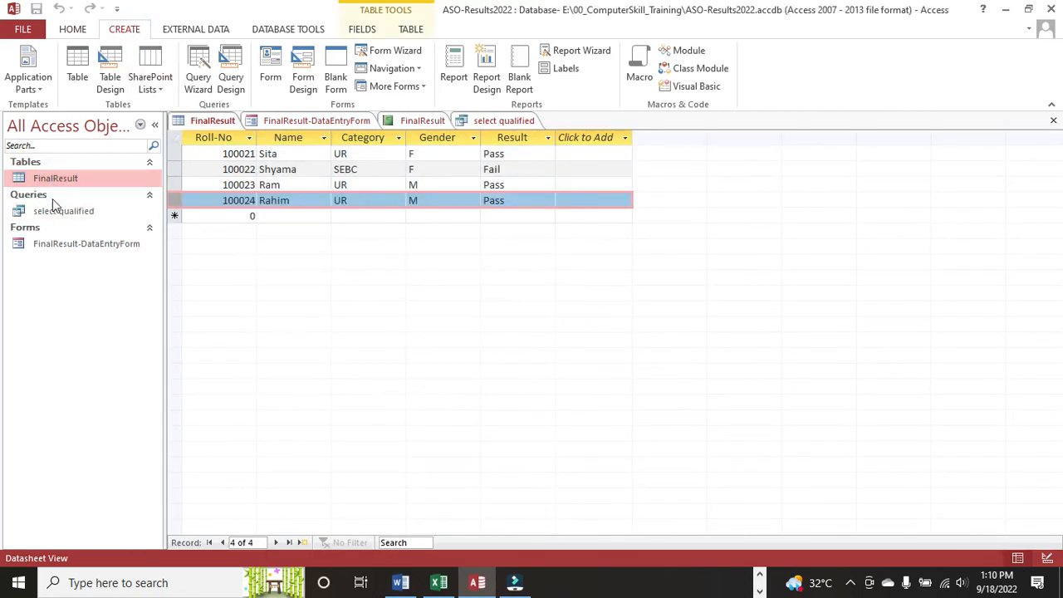
{"action": "double_click", "coordinate": [64, 209]}
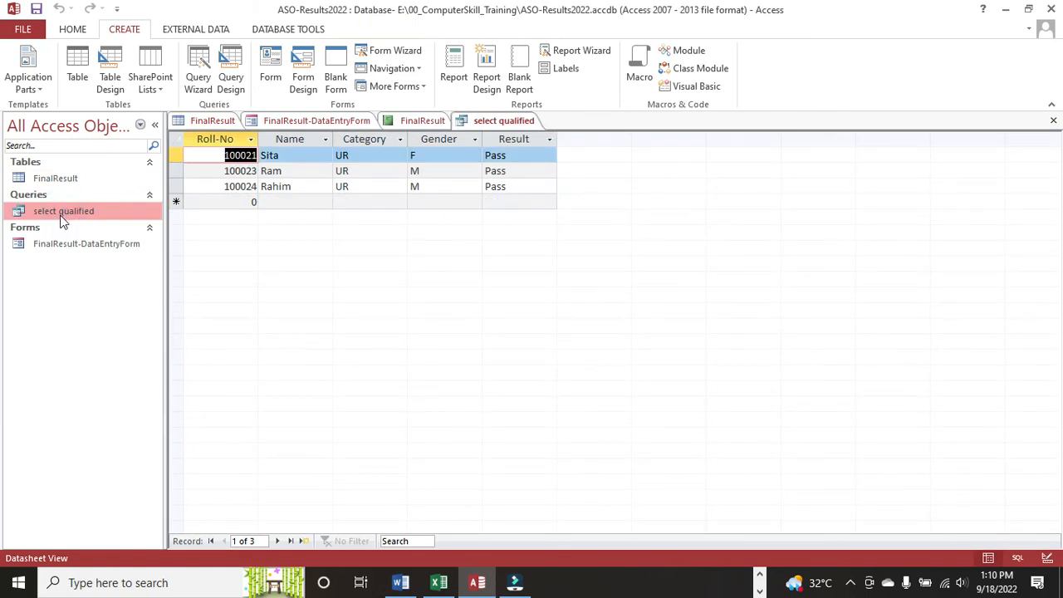
Inspect the select qualified query in SQL View and Datasheet View, ending in Design View
{"action": "right_click", "coordinate": [62, 218]}
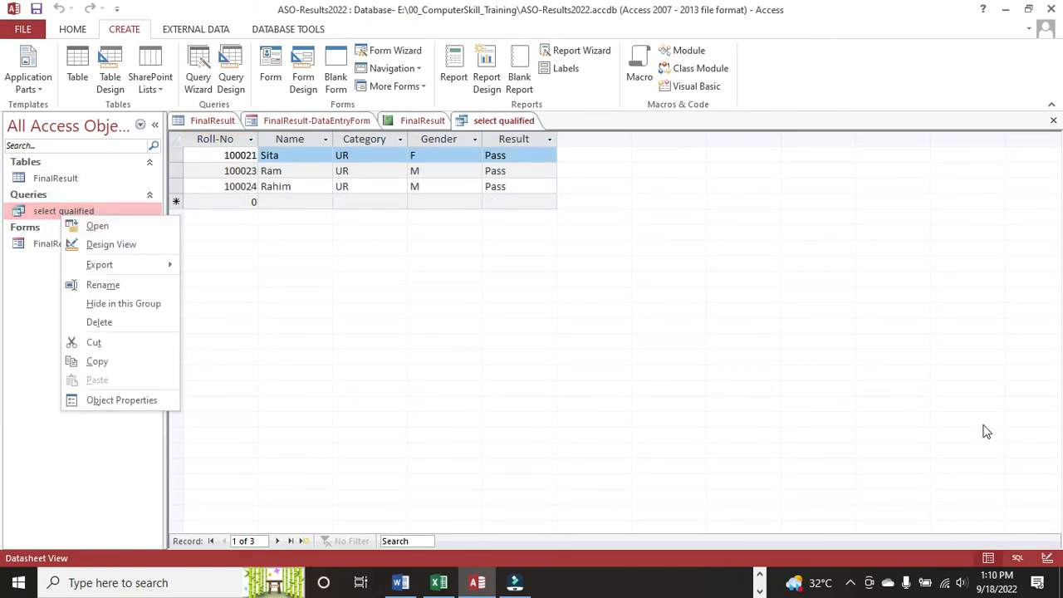
{"action": "left_click", "coordinate": [1017, 558]}
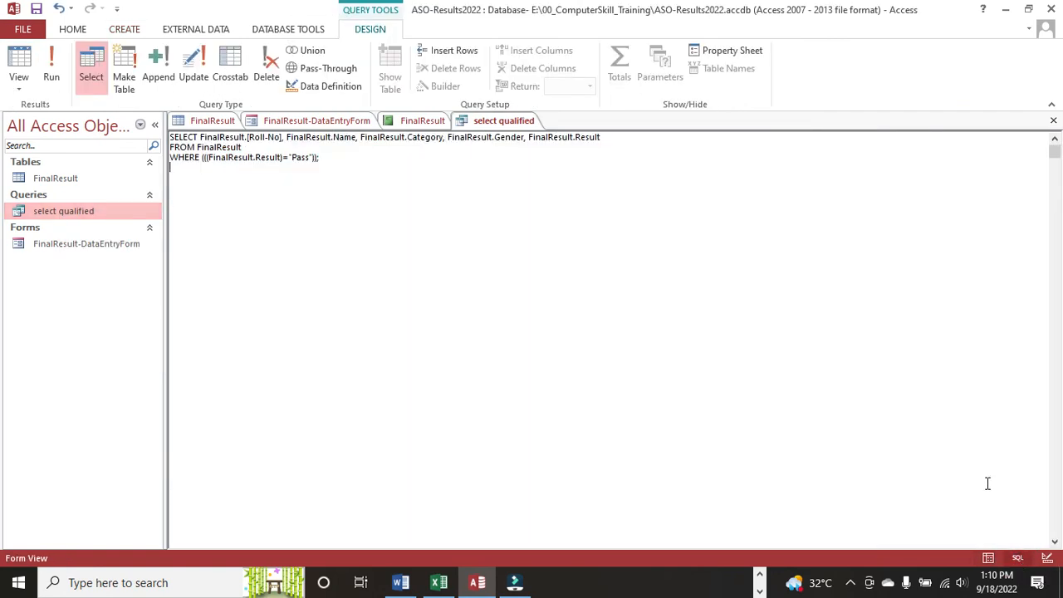
{"action": "left_click", "coordinate": [988, 560]}
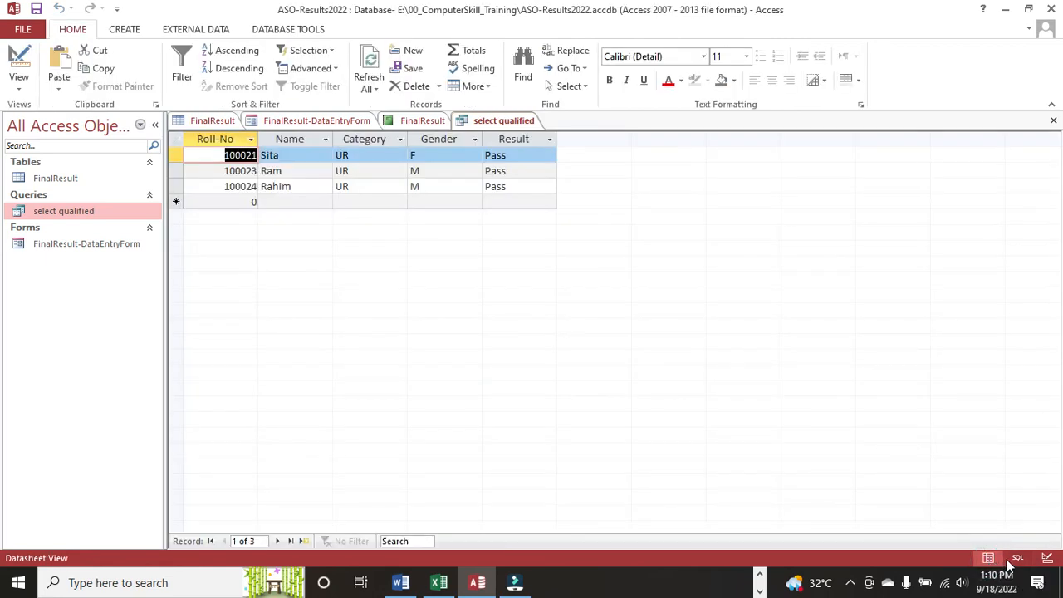
{"action": "left_click", "coordinate": [1017, 559]}
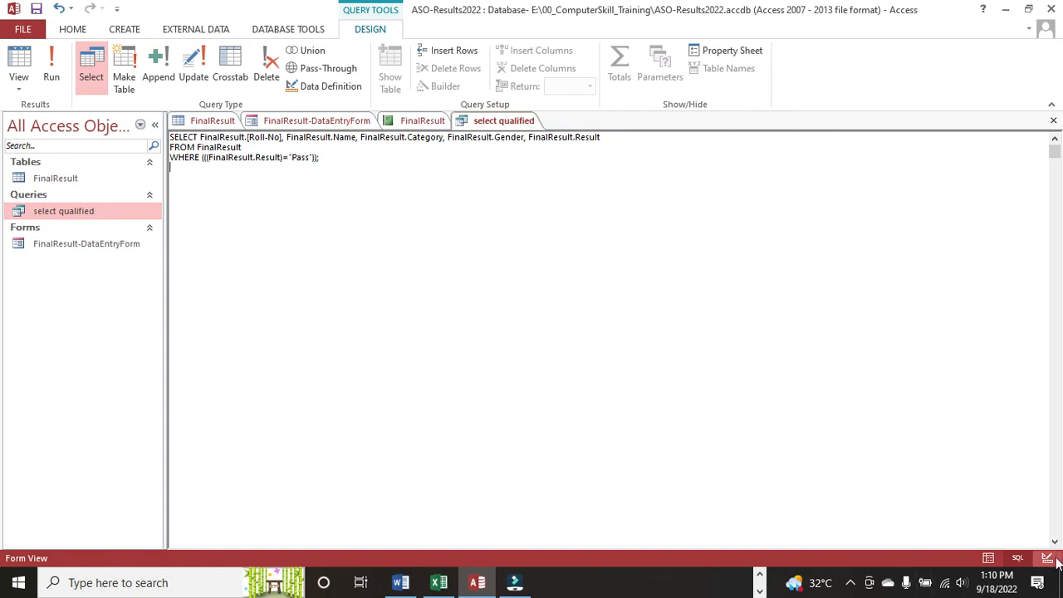
{"action": "left_click", "coordinate": [1048, 559]}
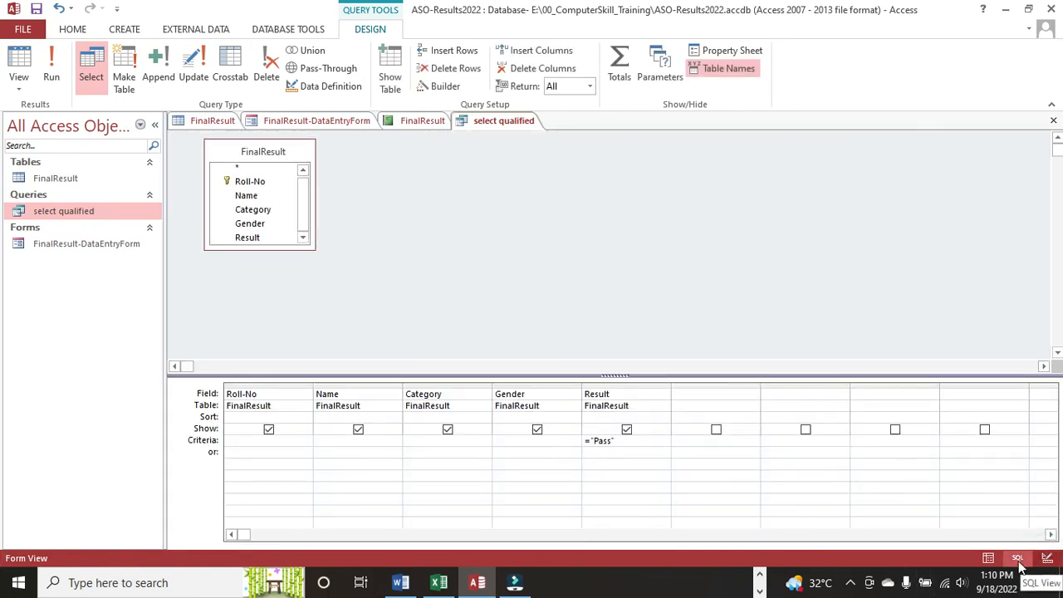
{"action": "left_click", "coordinate": [1020, 563]}
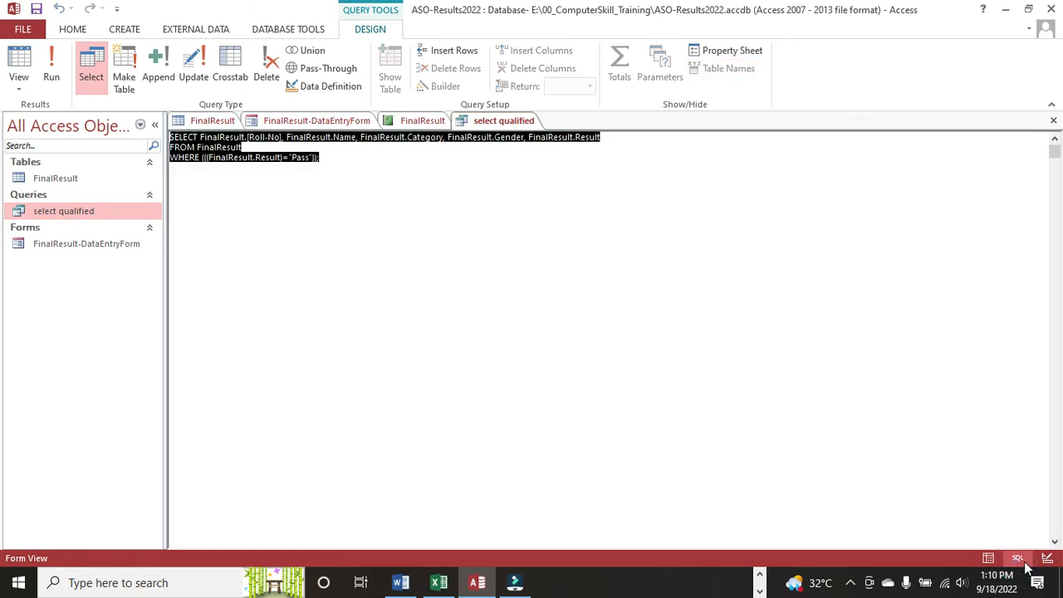
{"action": "left_click", "coordinate": [1047, 559]}
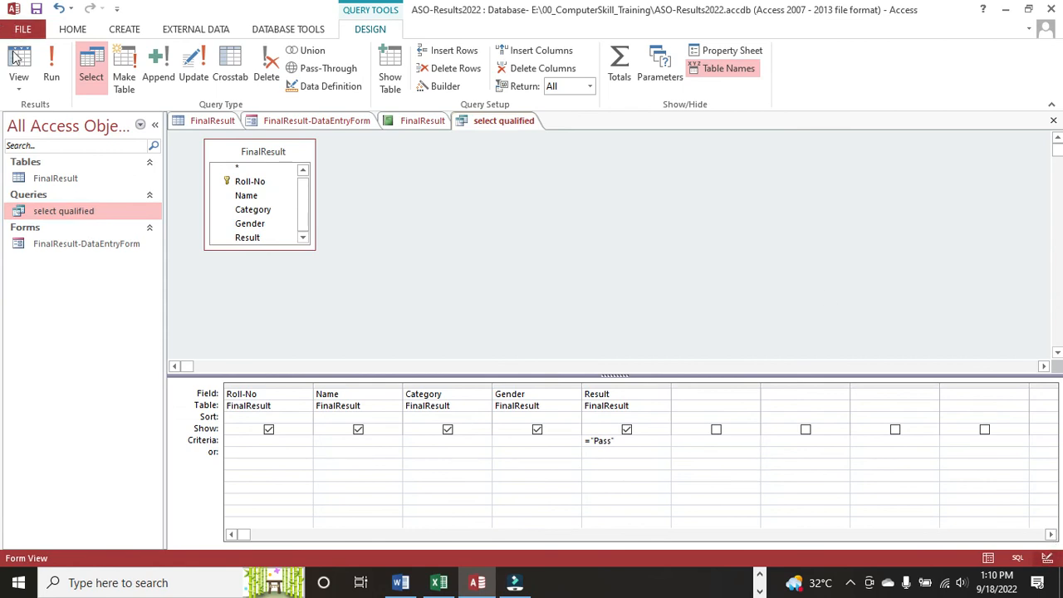
Run the select qualified query and create a report from it
{"action": "left_click", "coordinate": [50, 70]}
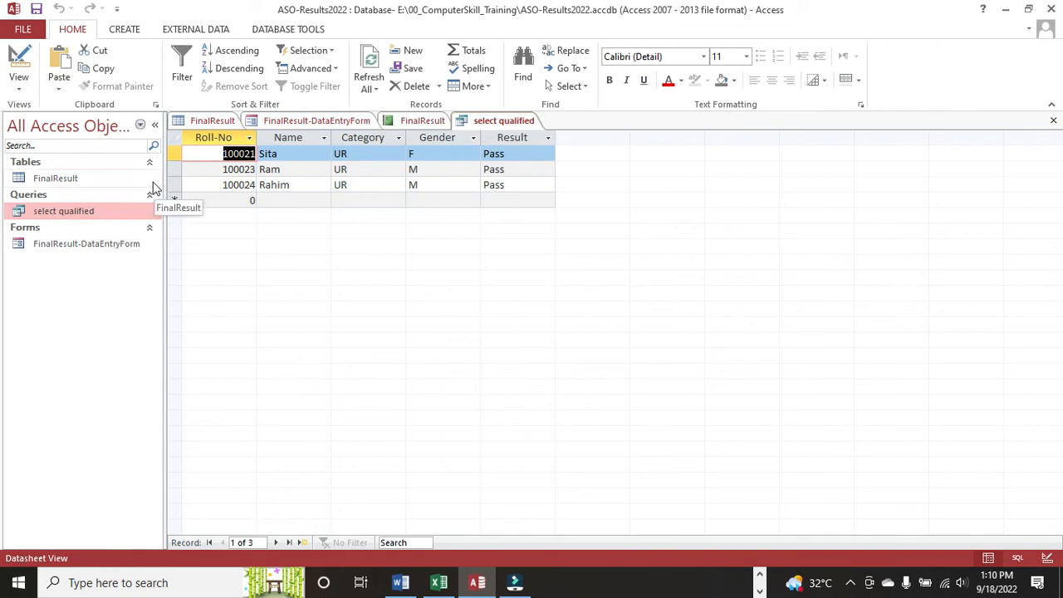
{"action": "right_click", "coordinate": [96, 218]}
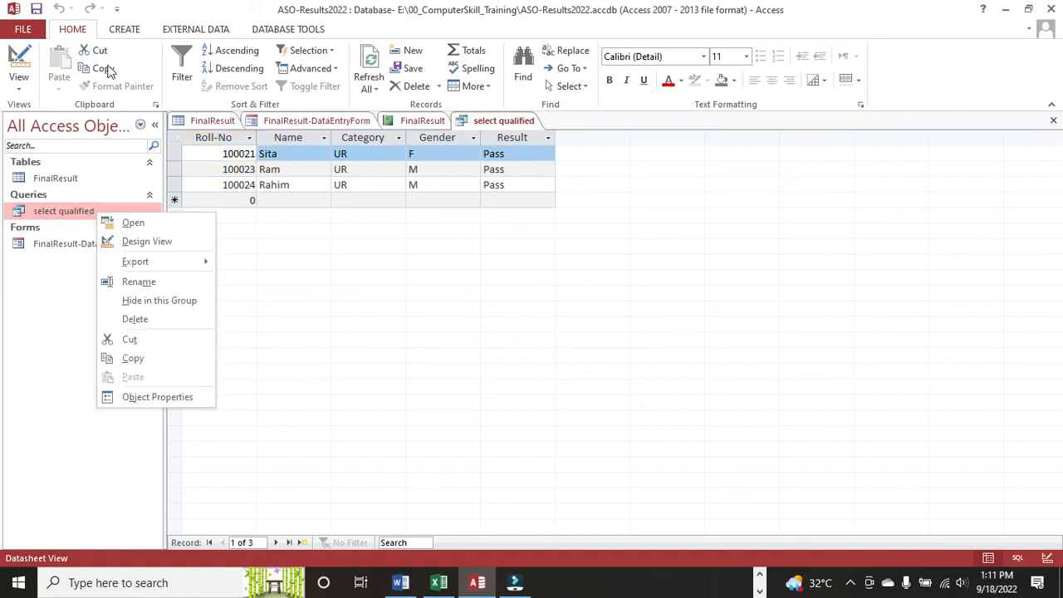
{"action": "left_click", "coordinate": [130, 33]}
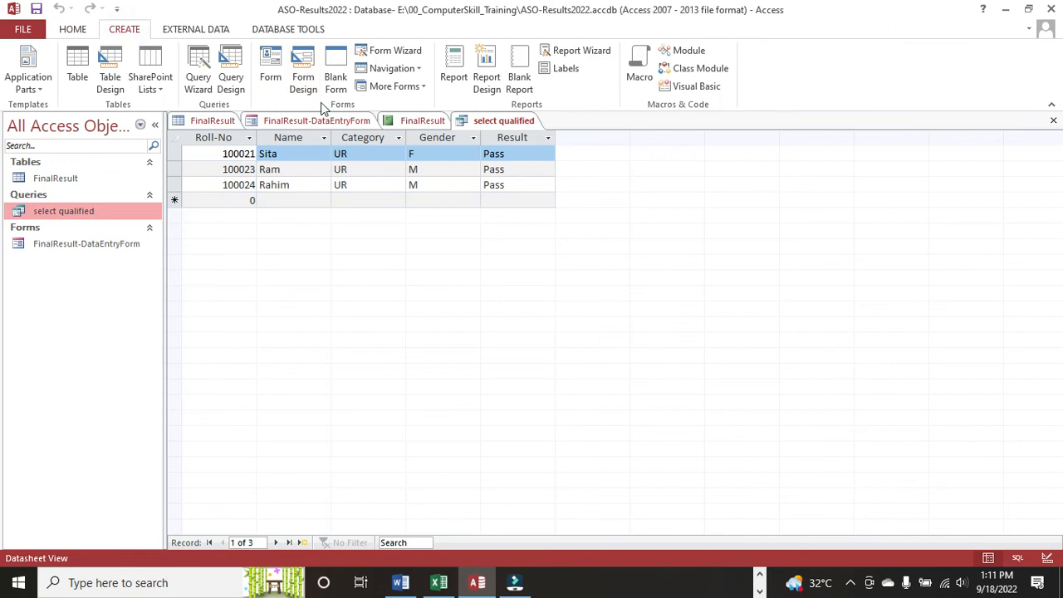
{"action": "left_click", "coordinate": [451, 71]}
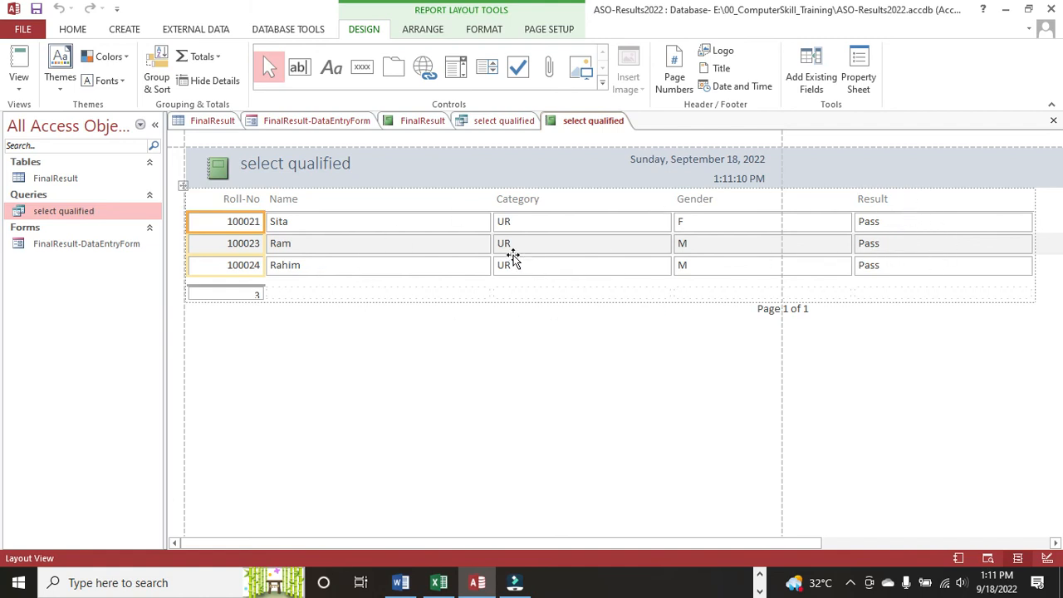
Change the report's header title to "ASO 2022 Results"
{"action": "left_click", "coordinate": [342, 166]}
{"action": "left_click", "coordinate": [353, 169]}
{"action": "left_click_drag", "start_coordinate": [355, 166], "coordinate": [27, 142]}
{"action": "type", "text": "ASO 2022"}
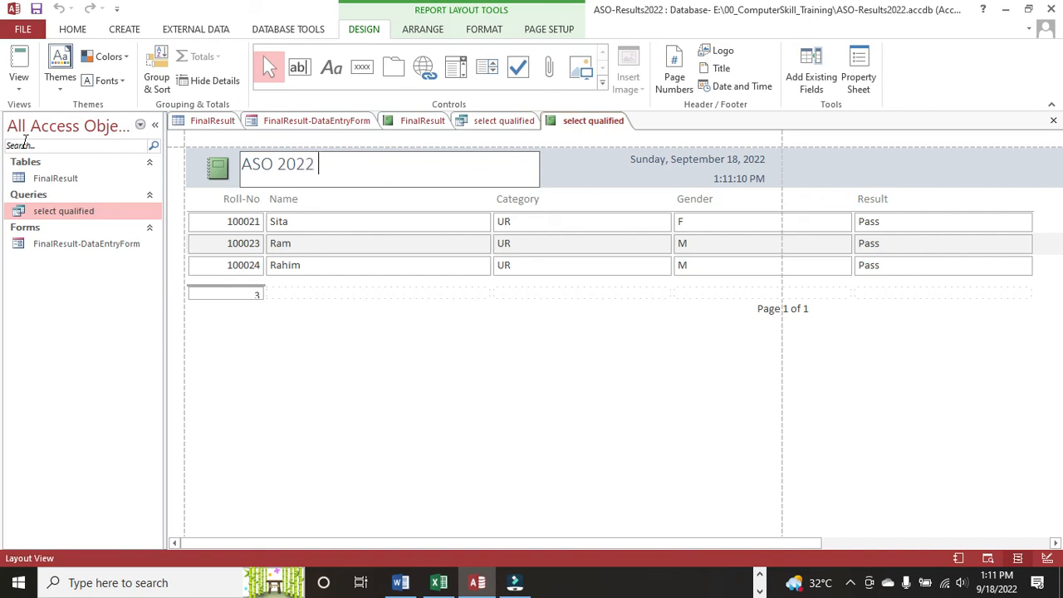
{"action": "type", "text": " Results"}
{"action": "left_click", "coordinate": [337, 327]}
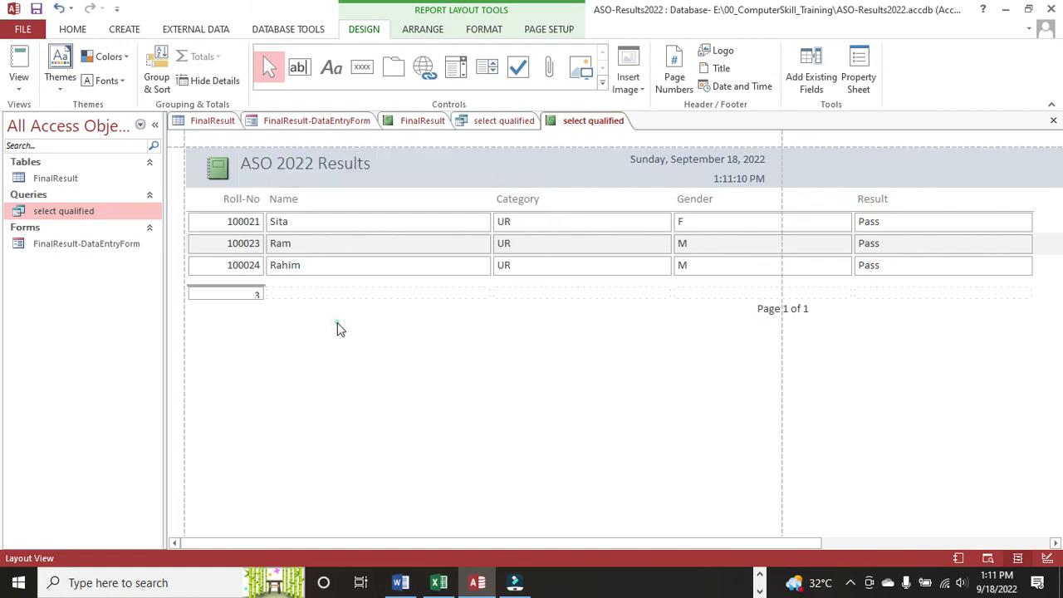
{"action": "left_click", "coordinate": [352, 170]}
{"action": "left_click", "coordinate": [350, 169]}
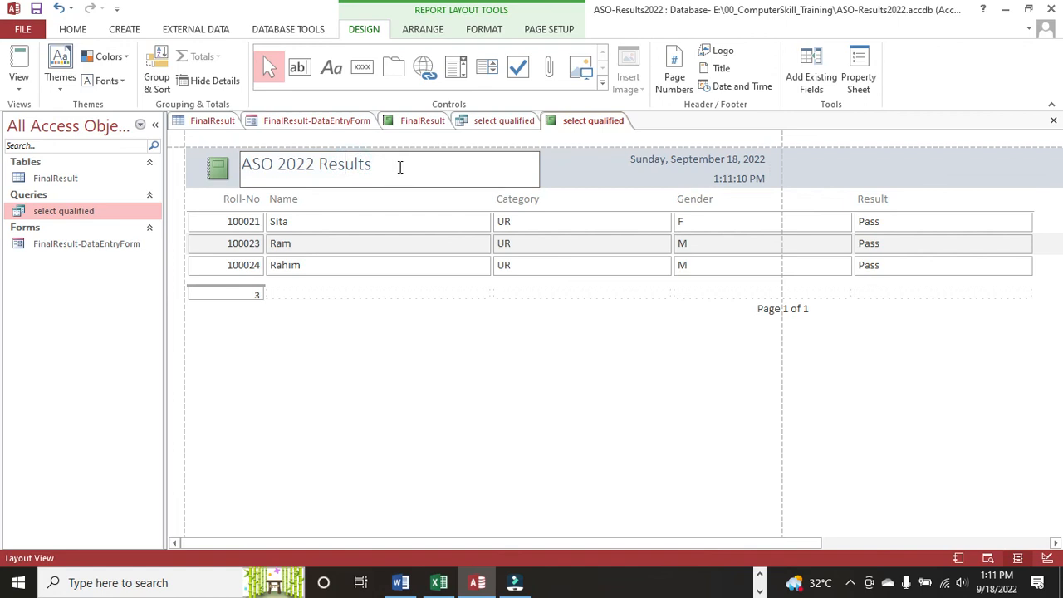
{"action": "left_click", "coordinate": [423, 356]}
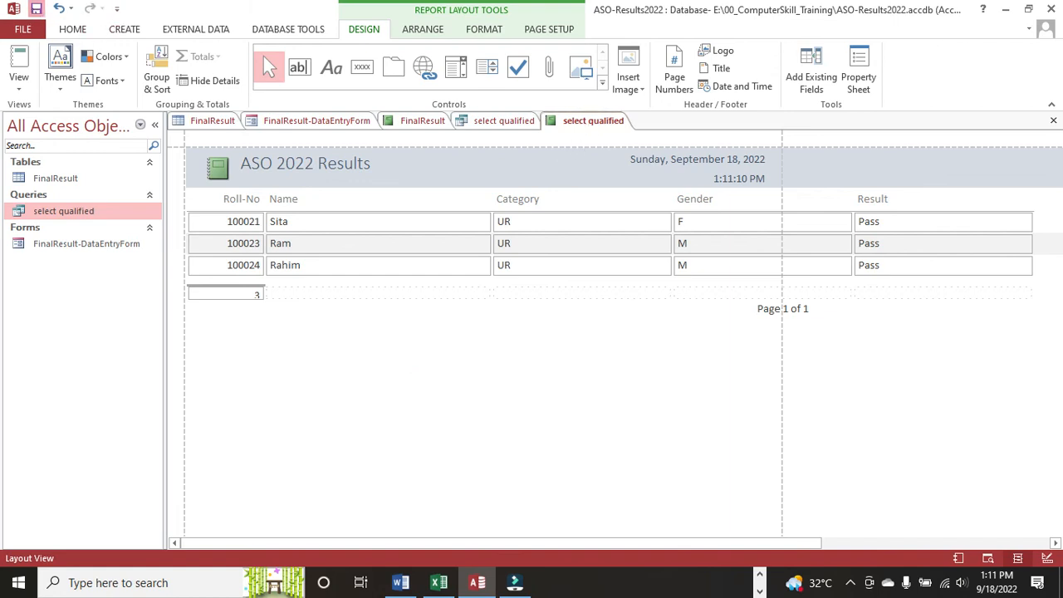
Save the report under the name ASO Qualified Result Report 2022
{"action": "left_click", "coordinate": [35, 9]}
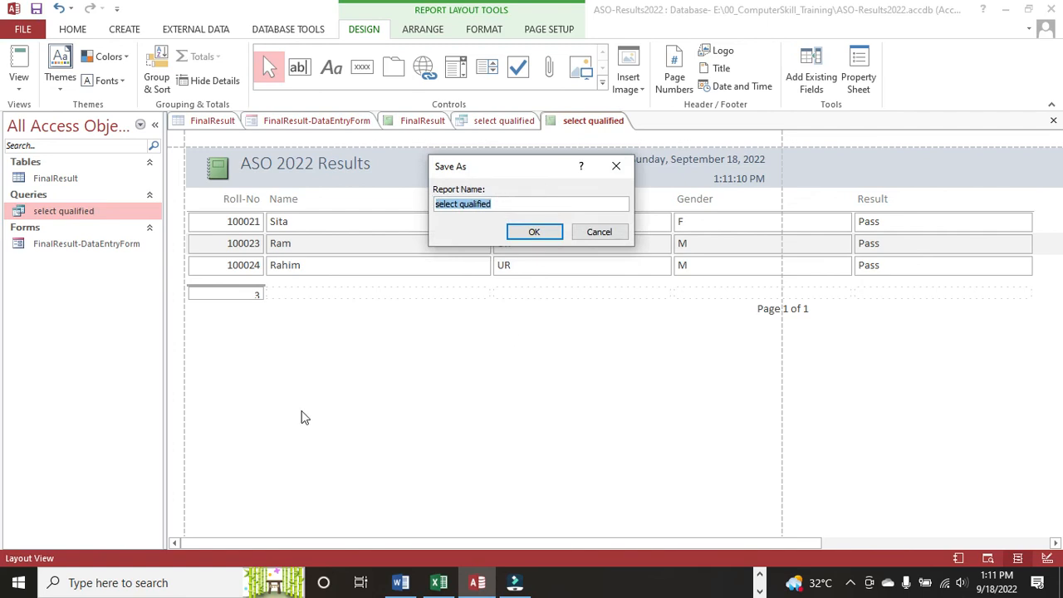
{"action": "type", "text": "ASO Re"}
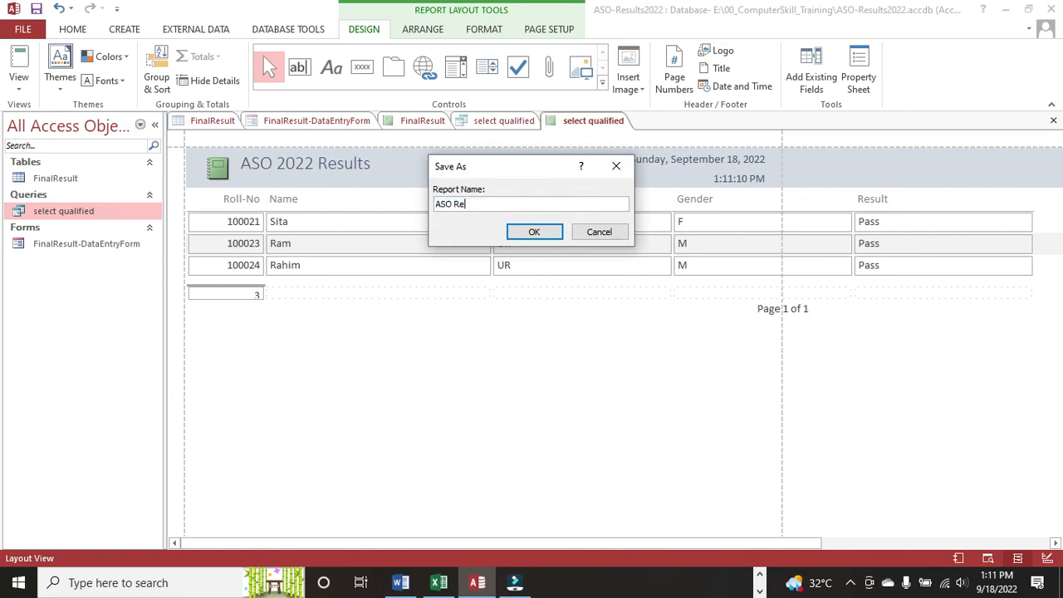
{"action": "type", "text": "sult Repo"}
{"action": "key", "text": "Left"}
{"action": "type", "text": "Wa"}
{"action": "key", "text": "BackSpace"}
{"action": "key", "text": "BackSpace"}
{"action": "type", "text": "Qau"}
{"action": "key", "text": "BackSpace"}
{"action": "key", "text": "BackSpace"}
{"action": "type", "text": "ual"}
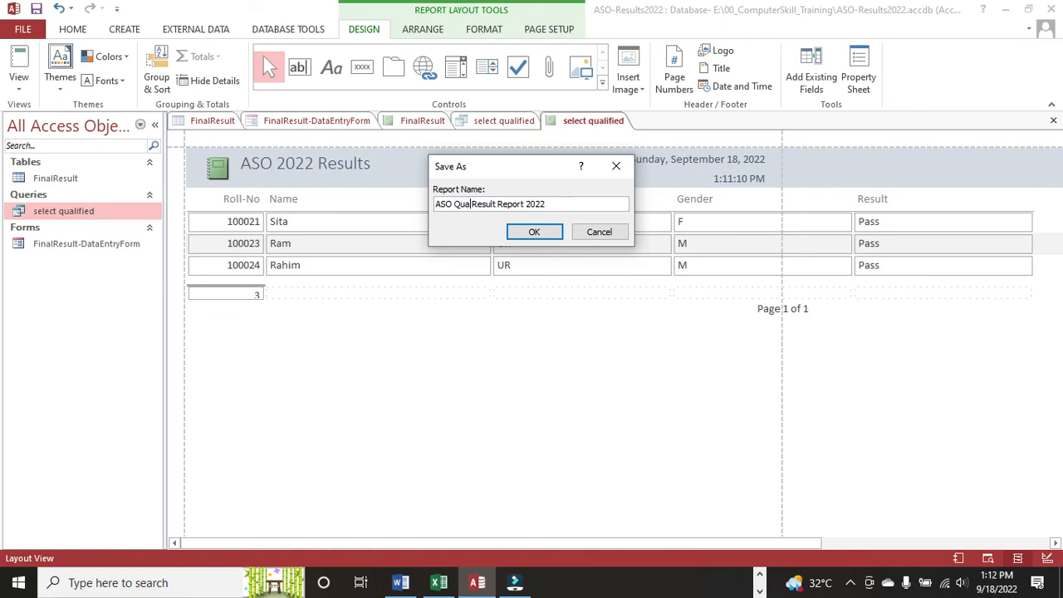
{"action": "type", "text": "ified"}
{"action": "left_click", "coordinate": [534, 232]}
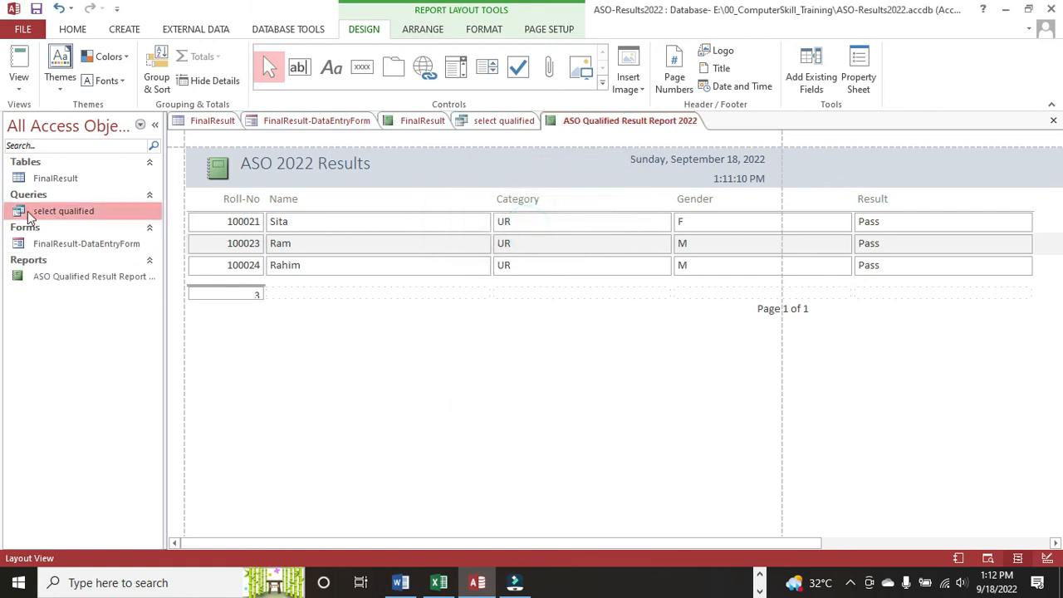